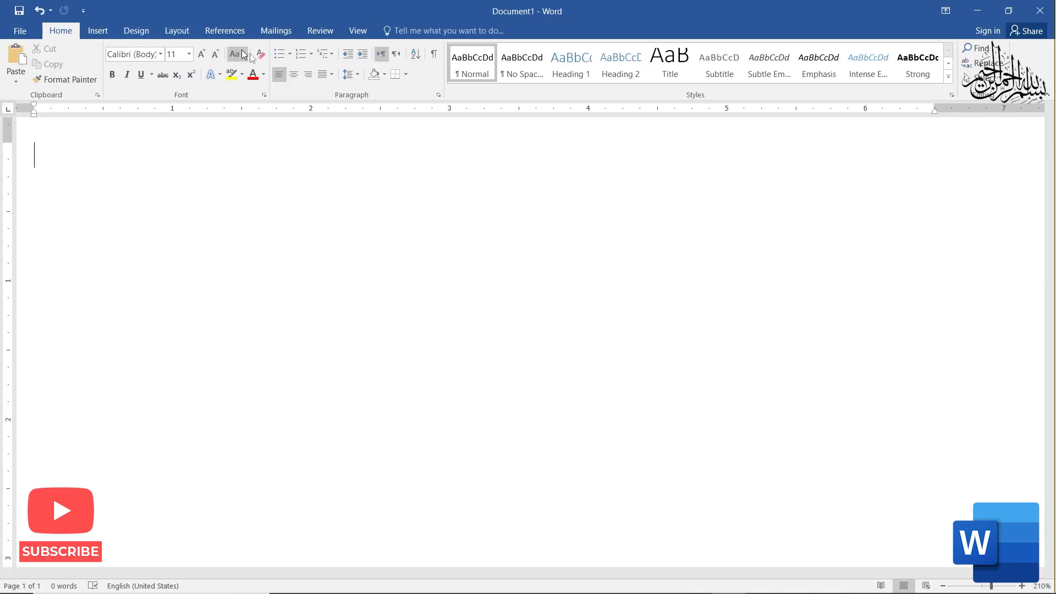
- Insert a table with five columns and five rows and enlarge it to cells about 1.36" wide and 0.37" high
click(99, 31)
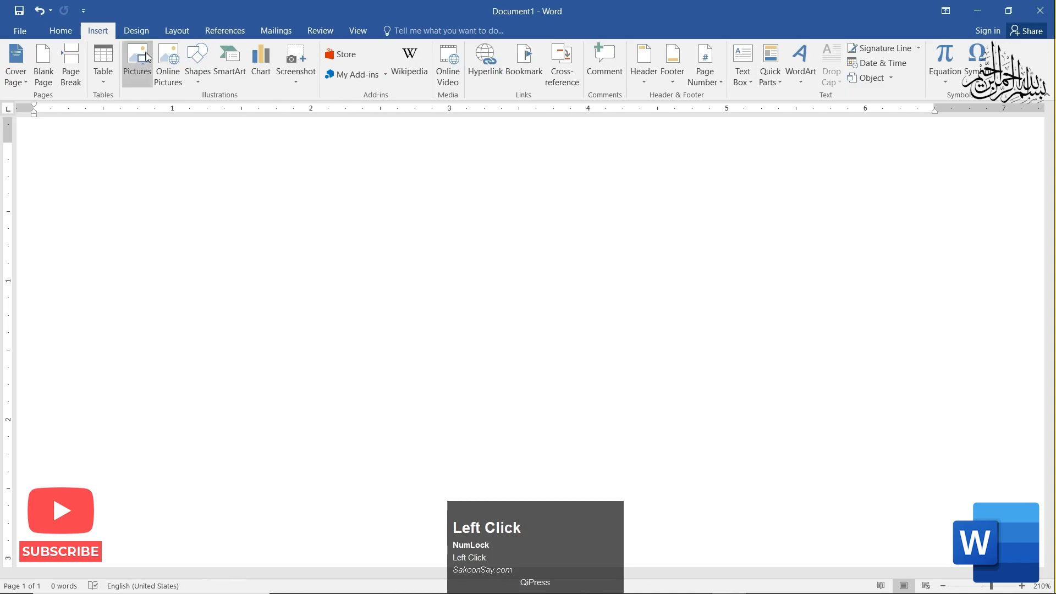
click(101, 83)
click(163, 175)
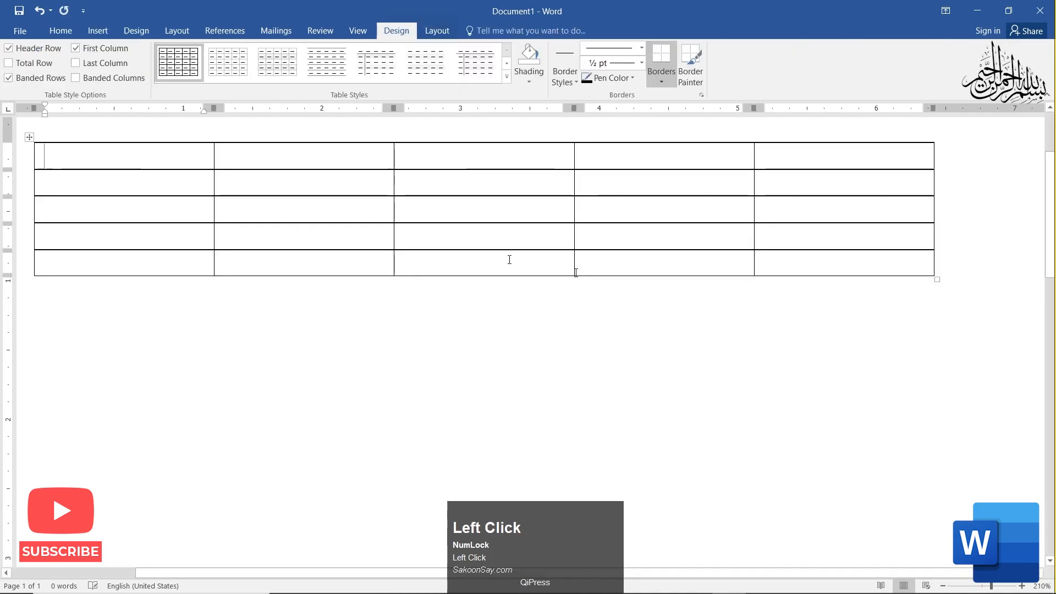
drag(938, 280, 975, 417)
- Fill the table's first row with "dasdfa", "gdsagasdg", "gasdgag", "hagsdgasdg" and "gsdagsdg"
text(dasdfa)
click(372, 185)
text(gdsagasdg)
click(452, 175)
text(gasdgag)
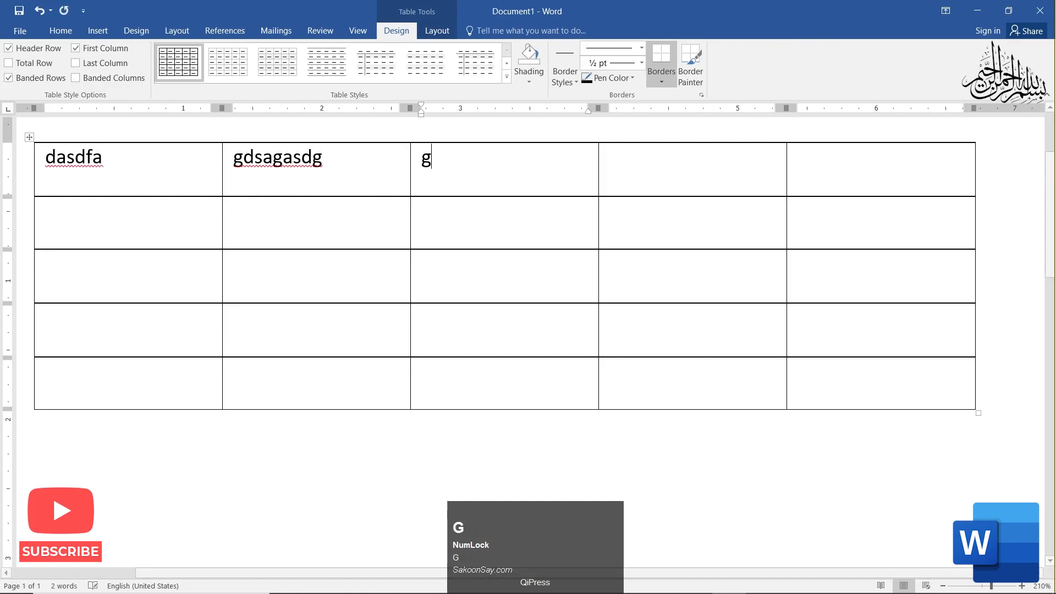
click(677, 174)
text(hagsdgasdg)
click(872, 181)
text(gsdagsdg)
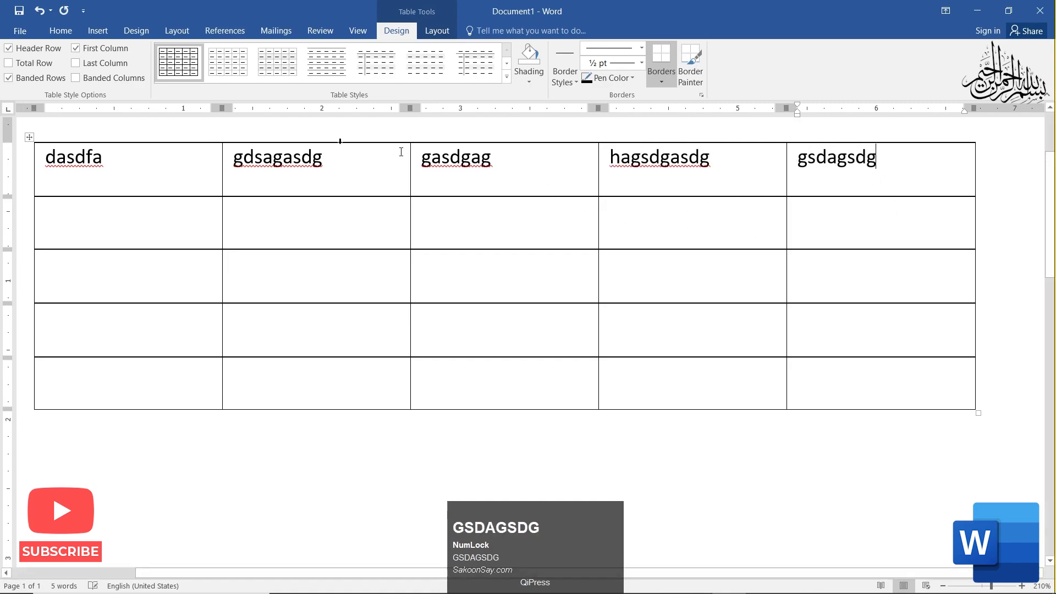
- Fill the table's second row with "fdfafds", "fdafdadff", "dadfasd", "dfadfadfs" and "dghafh"
click(164, 218)
text(fdfafds)
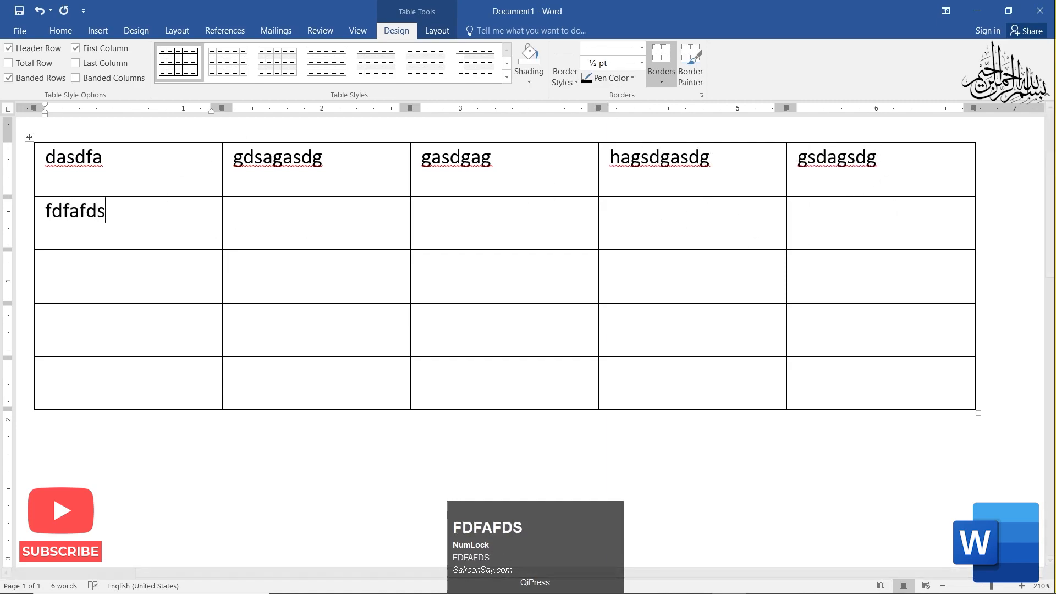
click(279, 236)
text(fdafdadff)
click(441, 222)
text(dadfasd)
click(662, 232)
text(dfadfadfs)
click(867, 230)
text(dghafh)
- Fill the table's third row with "htah", "gtagta", "gt", "tagt" and "gatg"
click(143, 278)
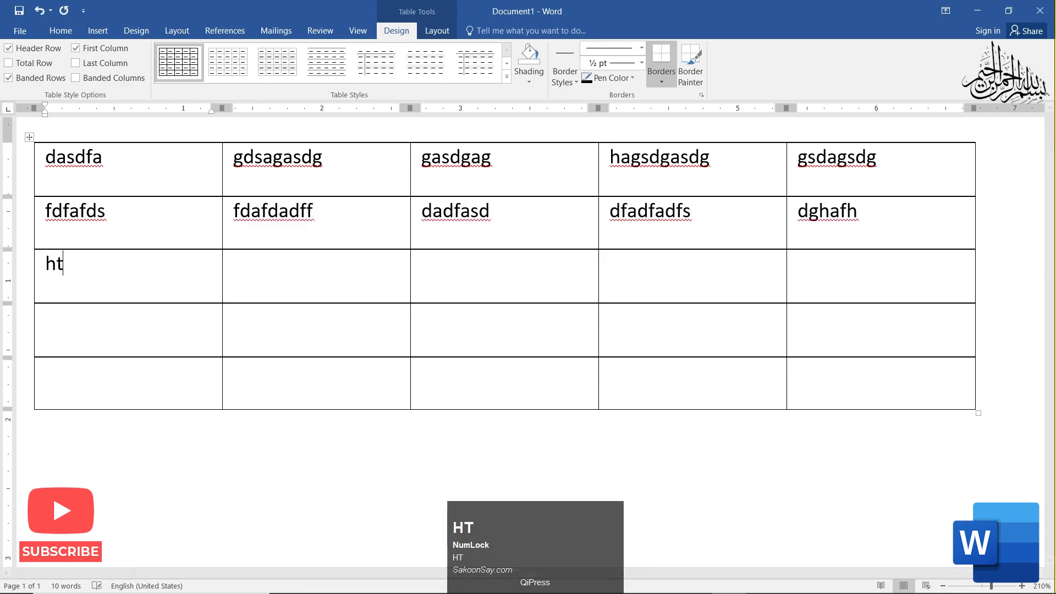
click(536, 285)
text(gtagta)
click(682, 278)
text(tagt)
click(842, 273)
text(gatg)
- Fill the table's fourth row with "thafg", "grga", "grag", "grag" and "agrag"
click(143, 332)
text(thafg)
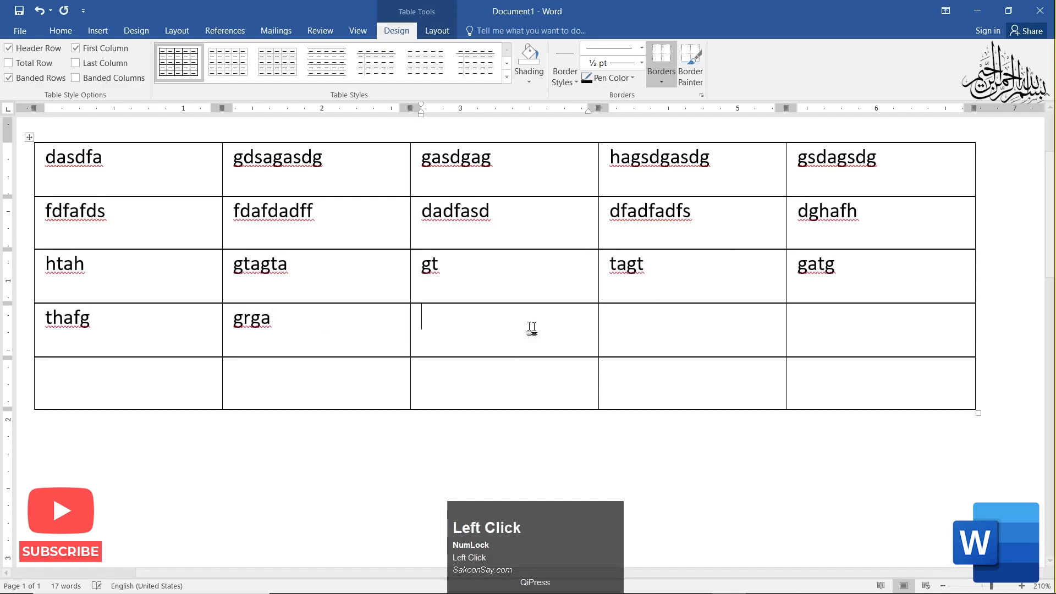
text(grag gra)
click(828, 324)
text(agrag)
- Fill the table's fifth row with "hrhr", "d", "grhrae", "hrashd" and "rhgdg"
click(114, 394)
text(hrhr)
click(308, 379)
text(d)
click(568, 377)
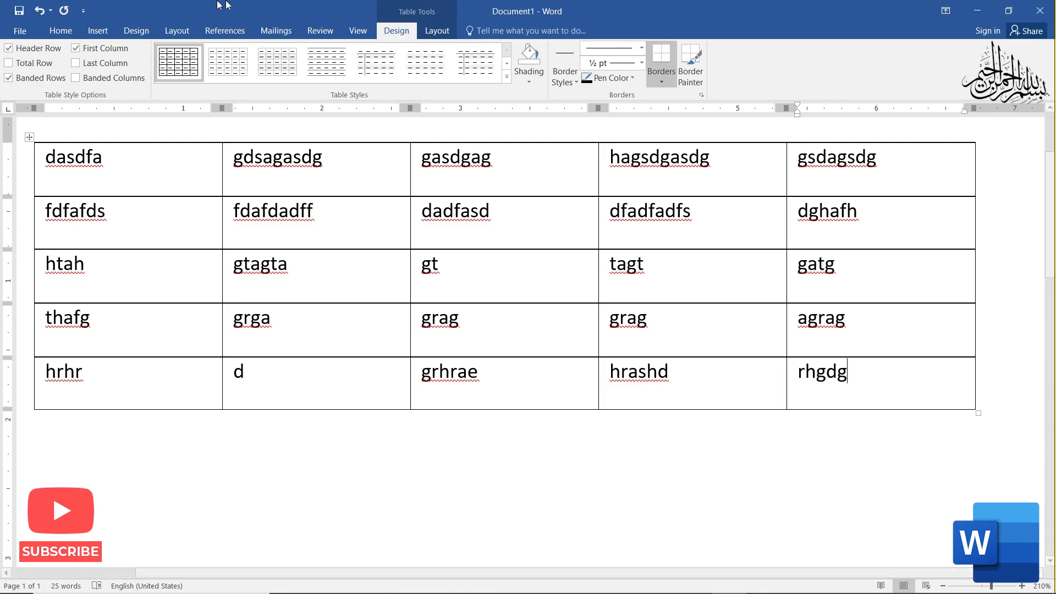
- Try top center, top right and center right alignment on the third-column "grag" cell, ending with center alignment
click(435, 34)
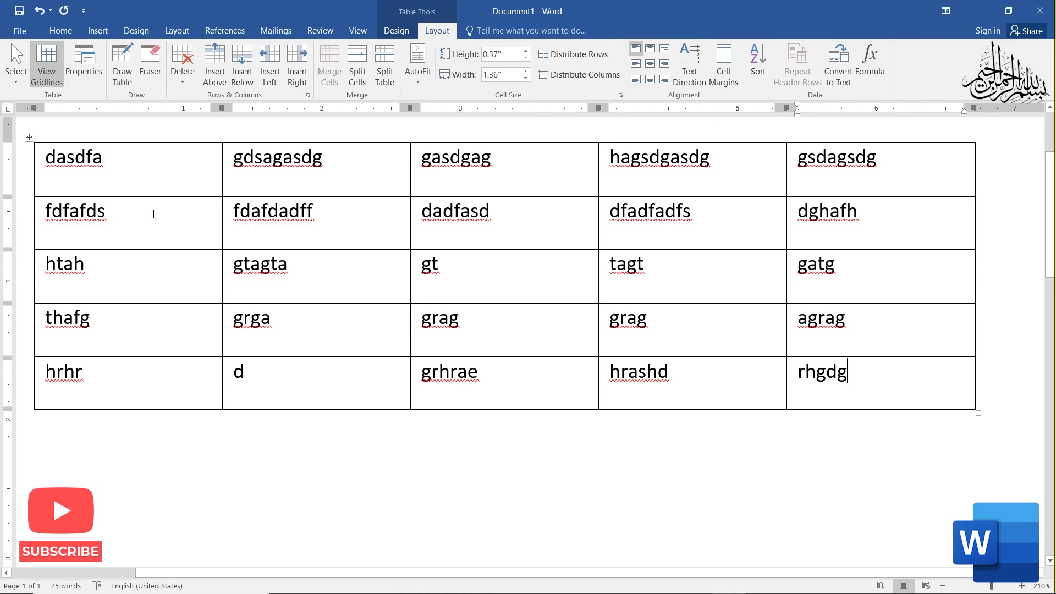
scroll(169, 180, up, 8)
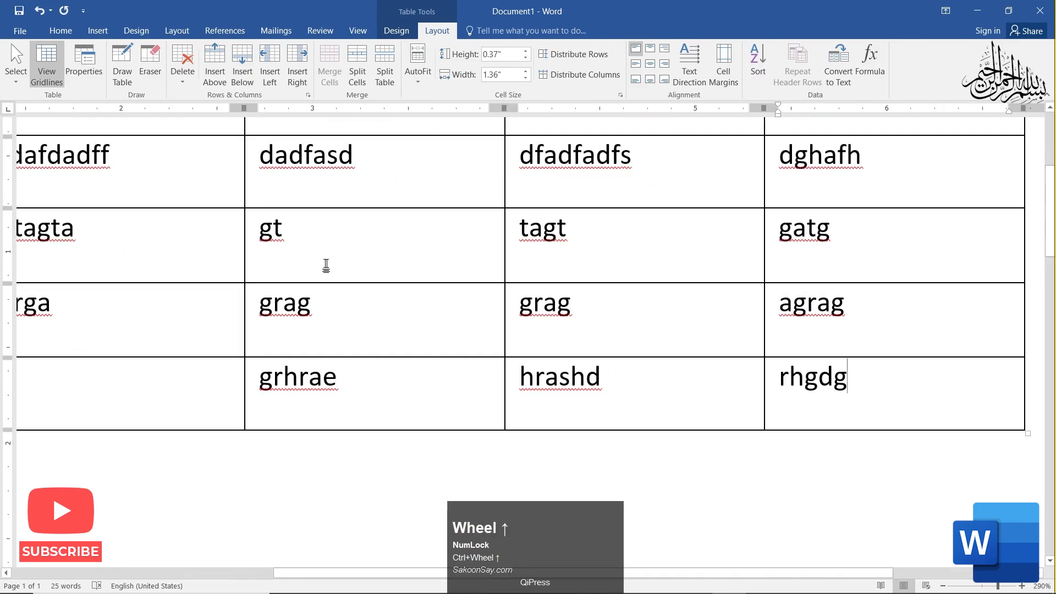
drag(319, 299, 279, 311)
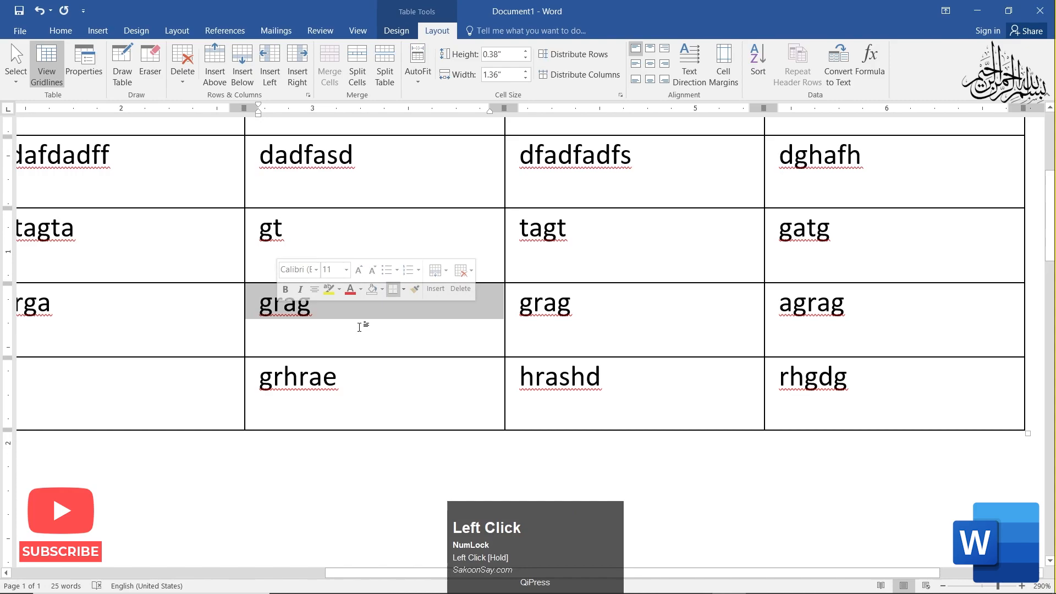
click(650, 50)
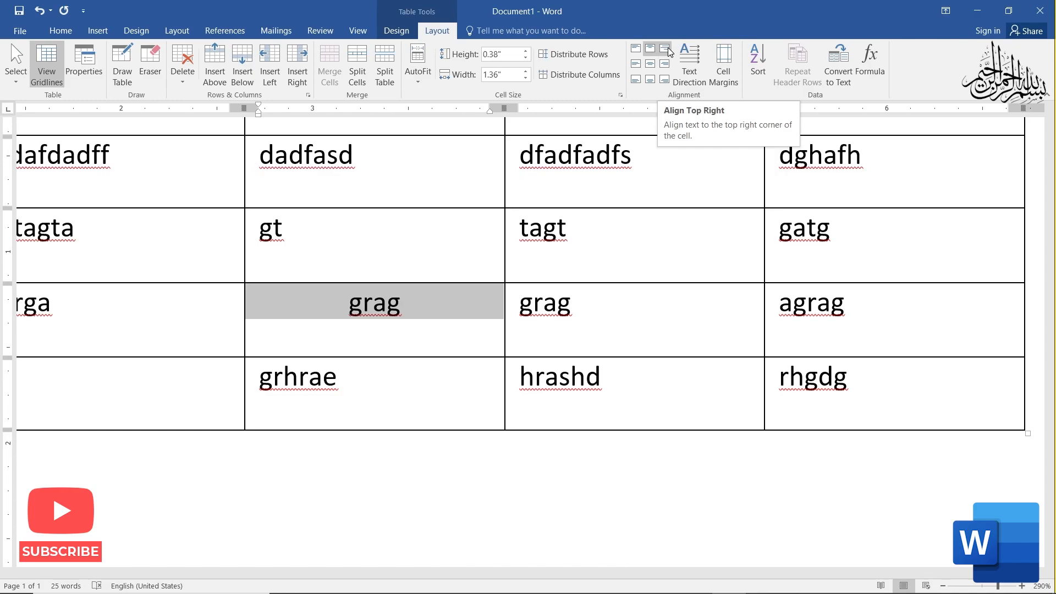
click(668, 47)
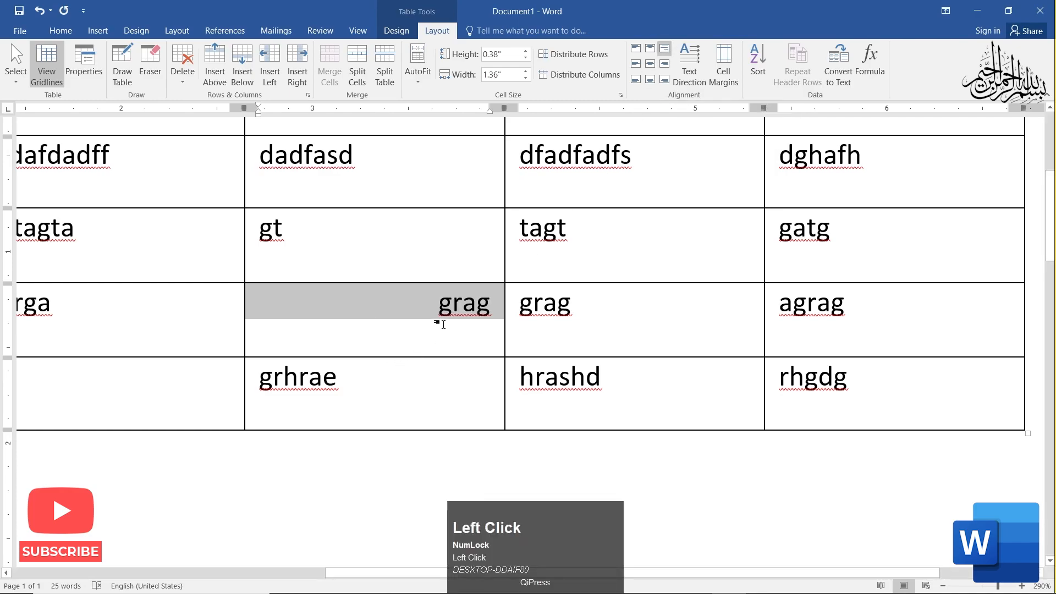
click(666, 66)
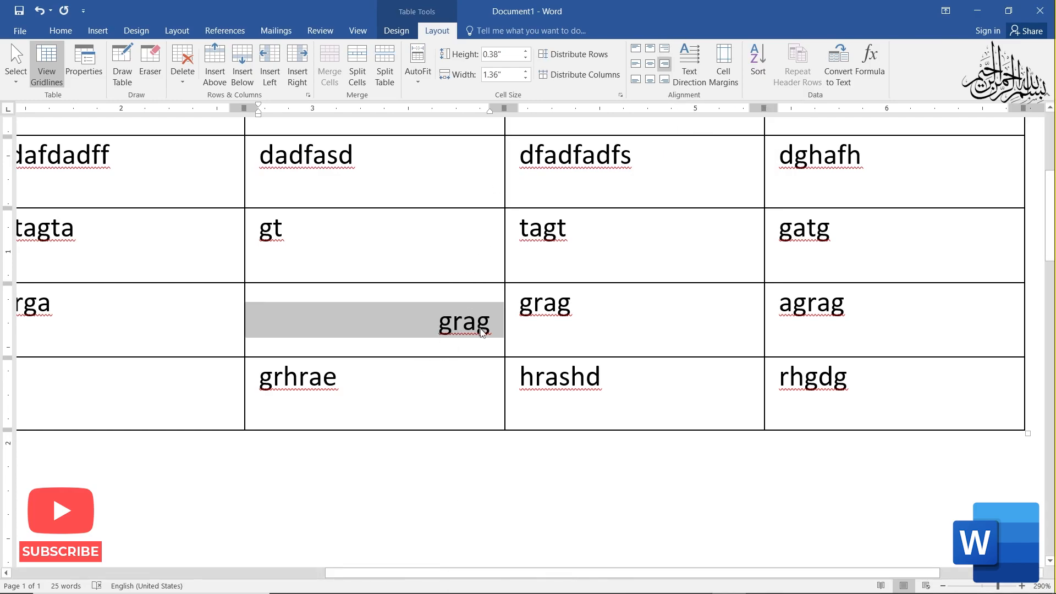
click(652, 65)
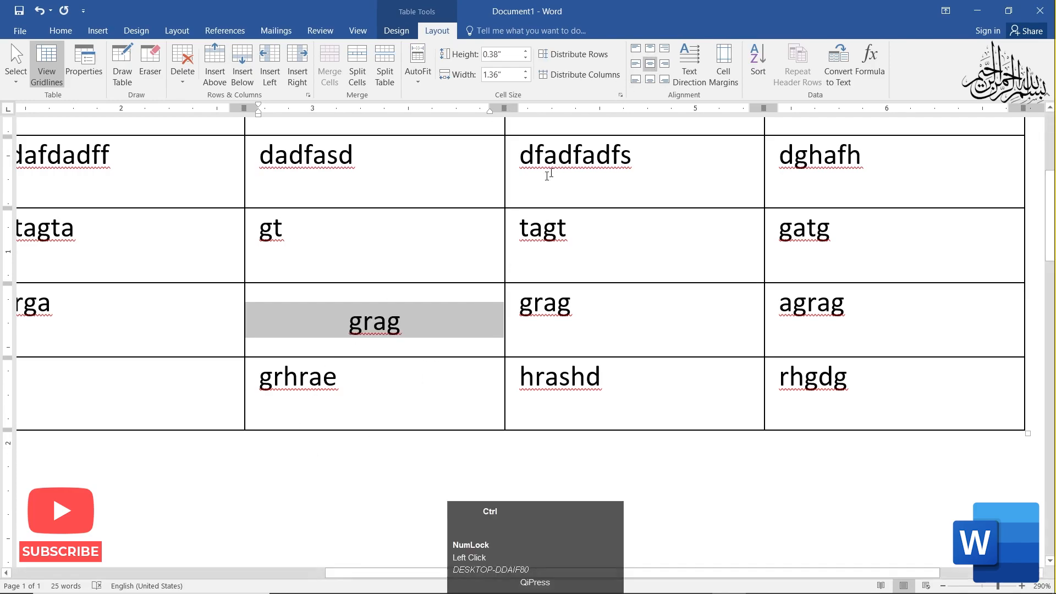
- Center the text of the whole table both horizontally and vertically within its cells
ctrl+scroll(553, 172, down, 12)
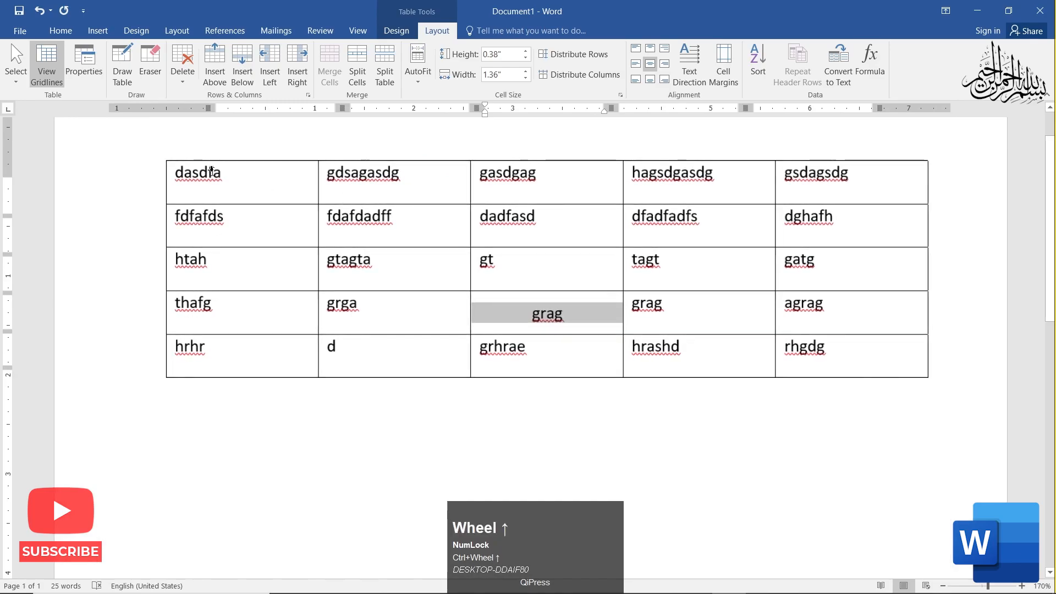
click(161, 155)
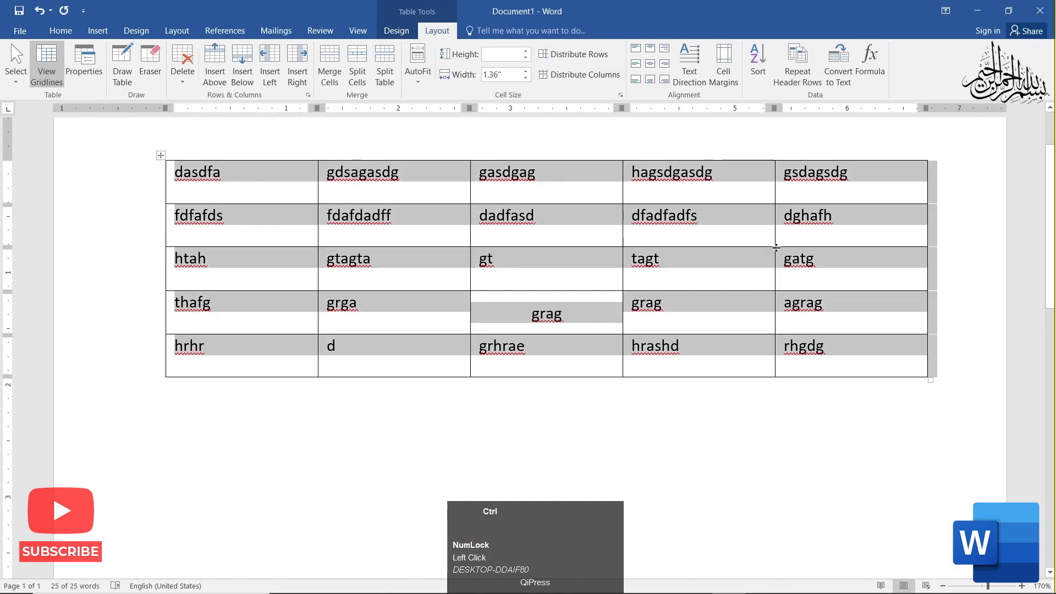
ctrl+scroll(776, 248, up, 1)
click(650, 63)
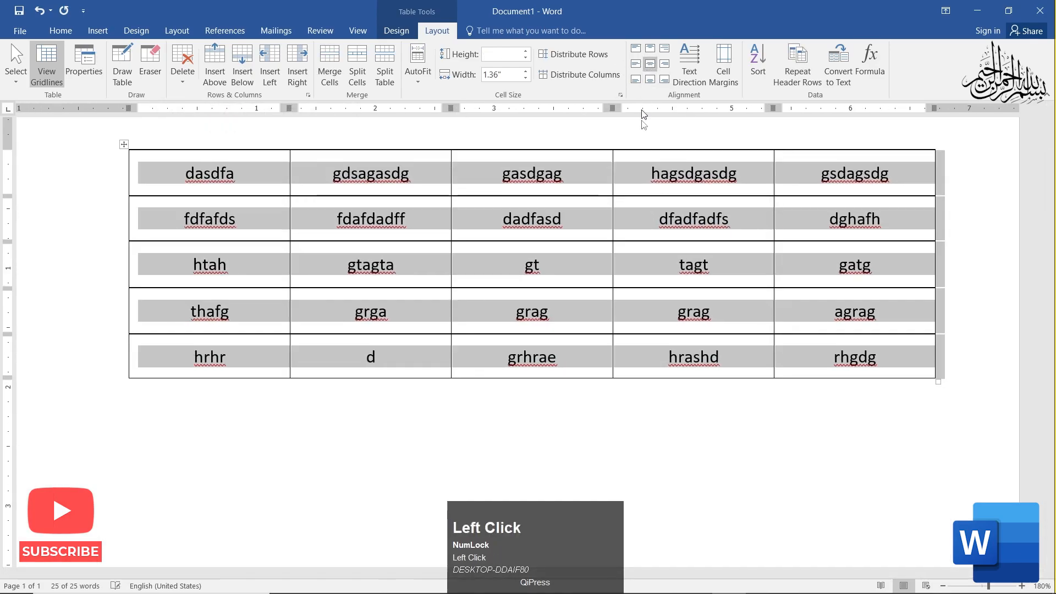
click(618, 314)
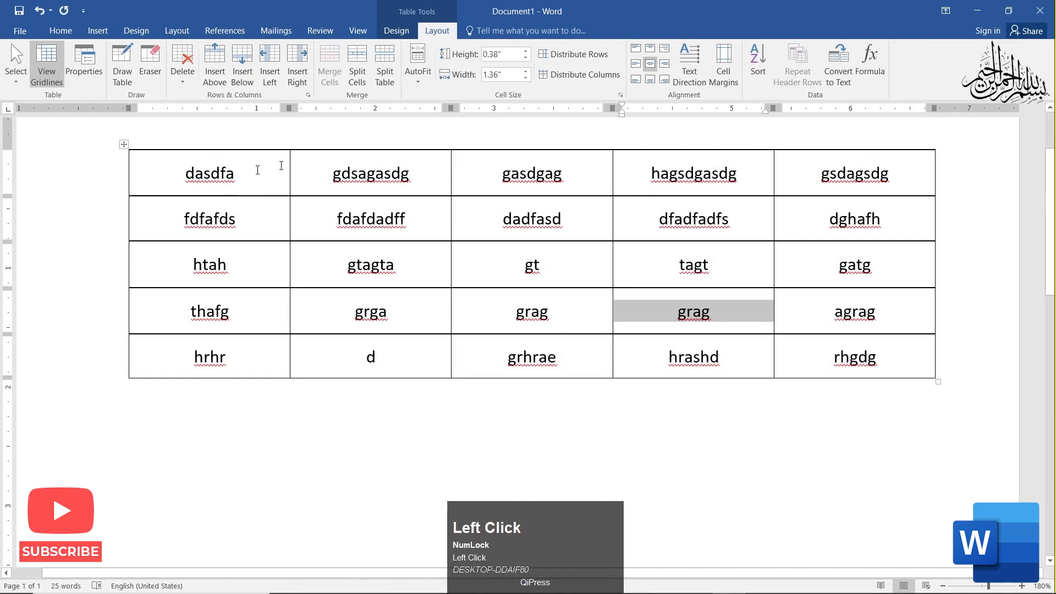
- Try left-side alignment on all table cells and return their text to center alignment
drag(164, 181, 880, 355)
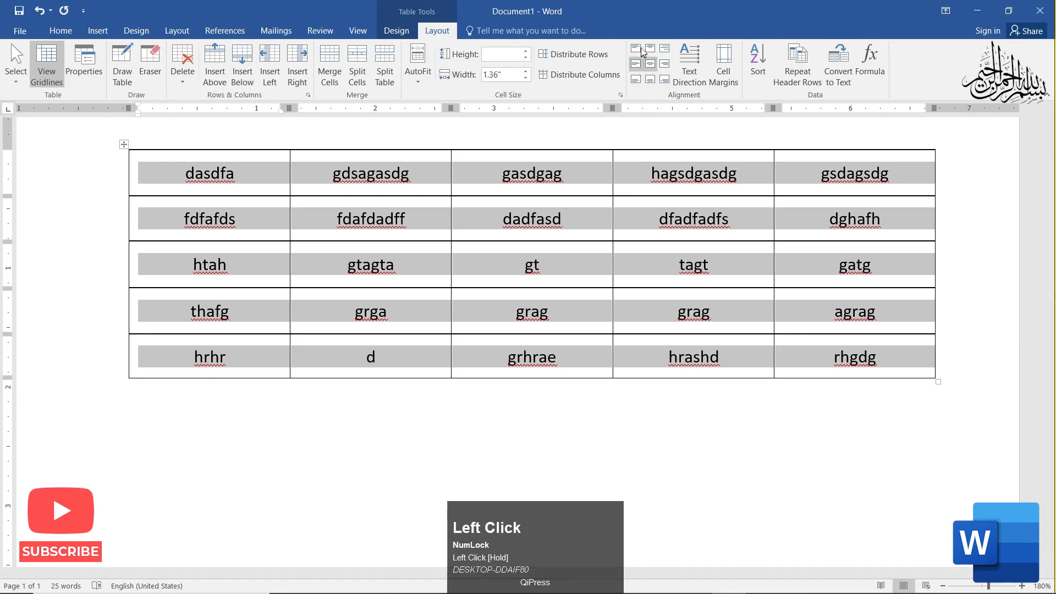
click(636, 63)
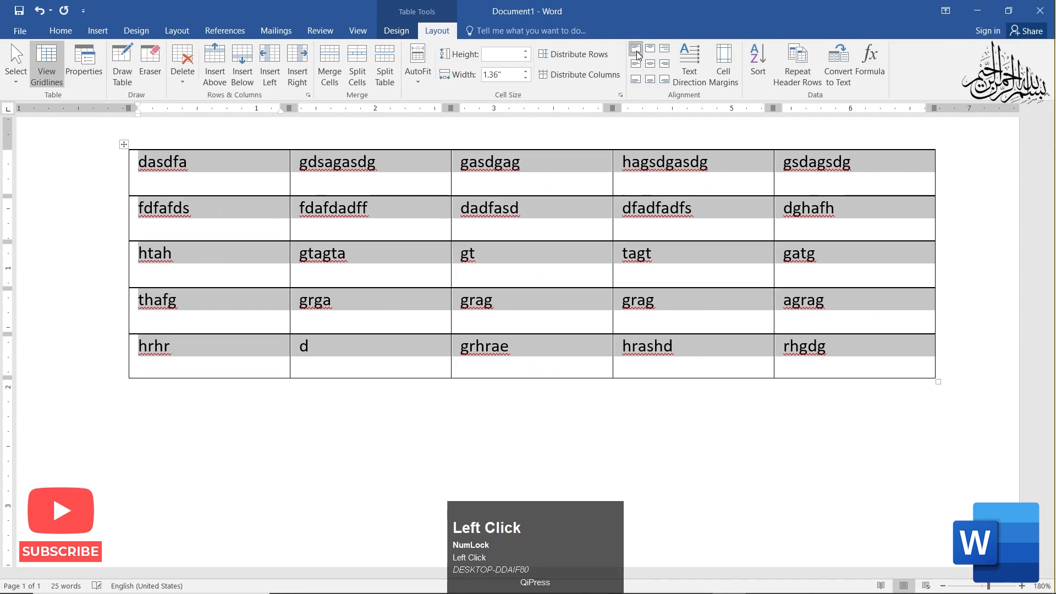
click(652, 66)
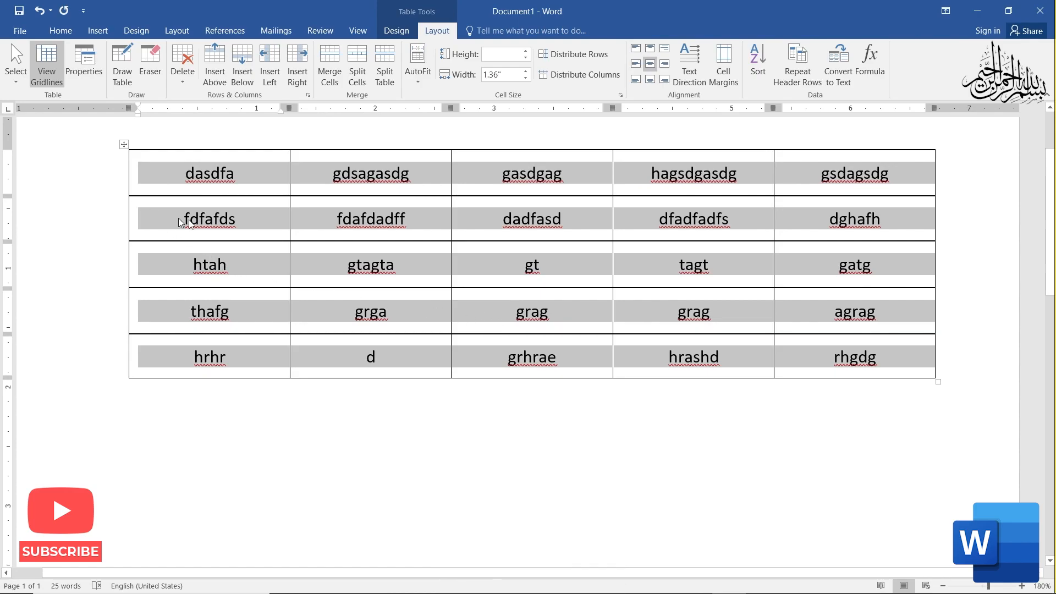
- Try center right alignment on the third column and center left on the fourth, and undo both alignments
click(214, 220)
drag(502, 164, 752, 361)
click(665, 64)
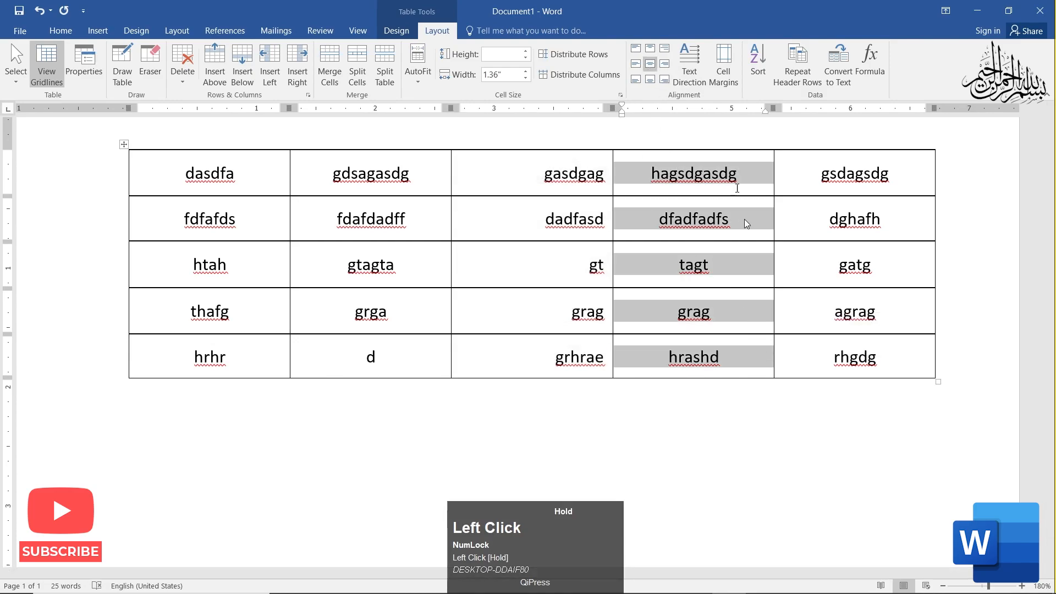
click(640, 67)
click(701, 211)
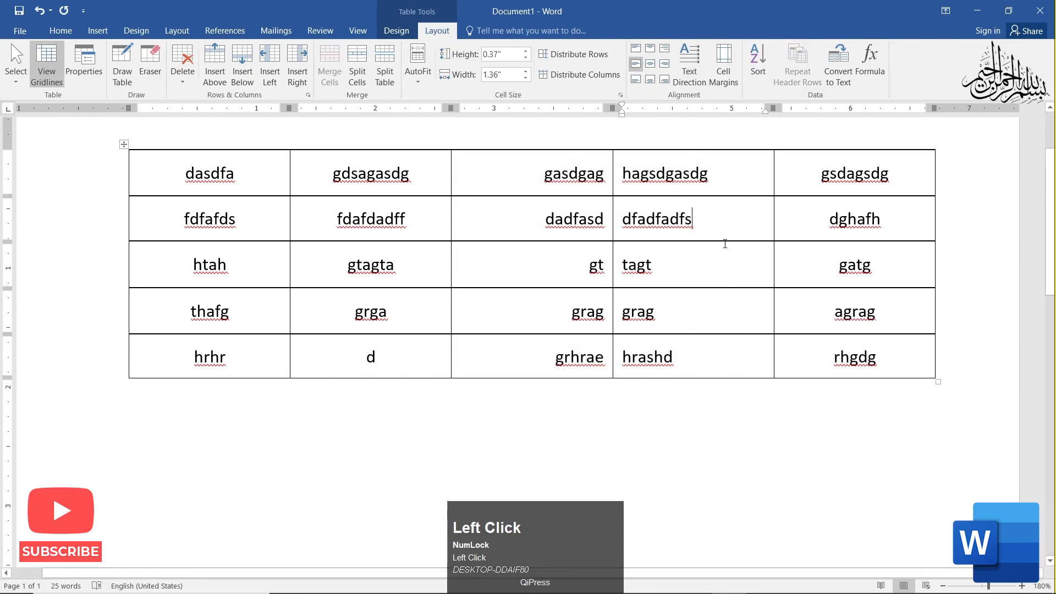
key(ctrl+z)
key(ctrl+z)
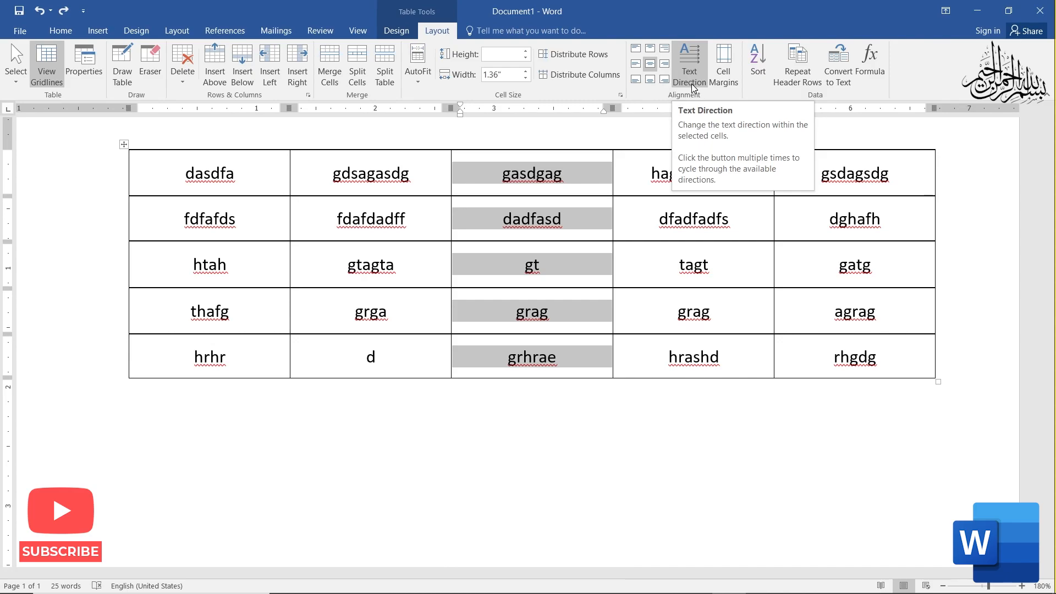
- Increase the height of the table's first row to about 1.31"
ctrl+scroll(561, 202, up, 5)
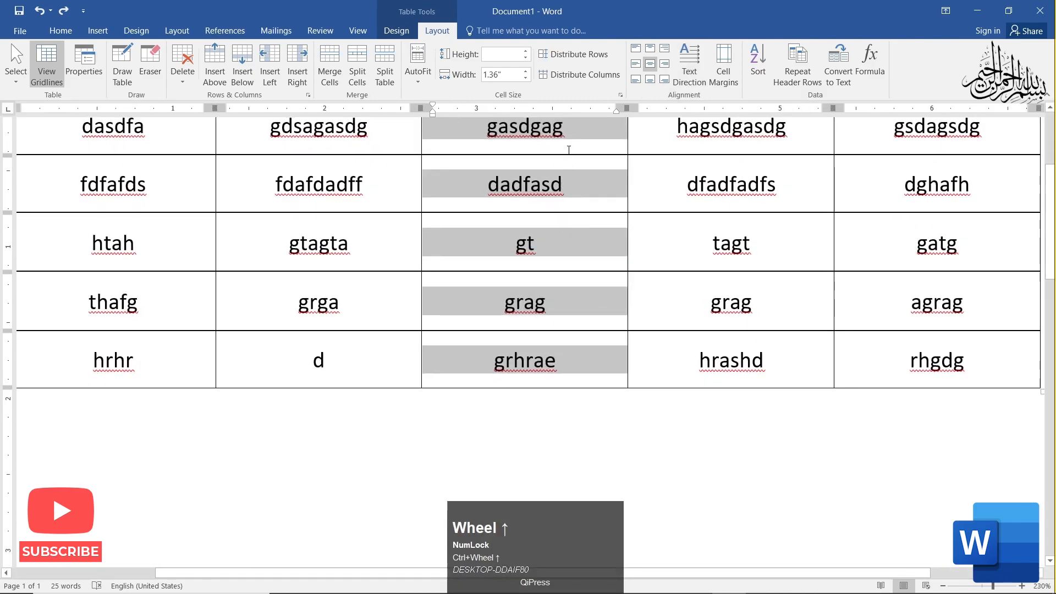
drag(567, 156, 566, 295)
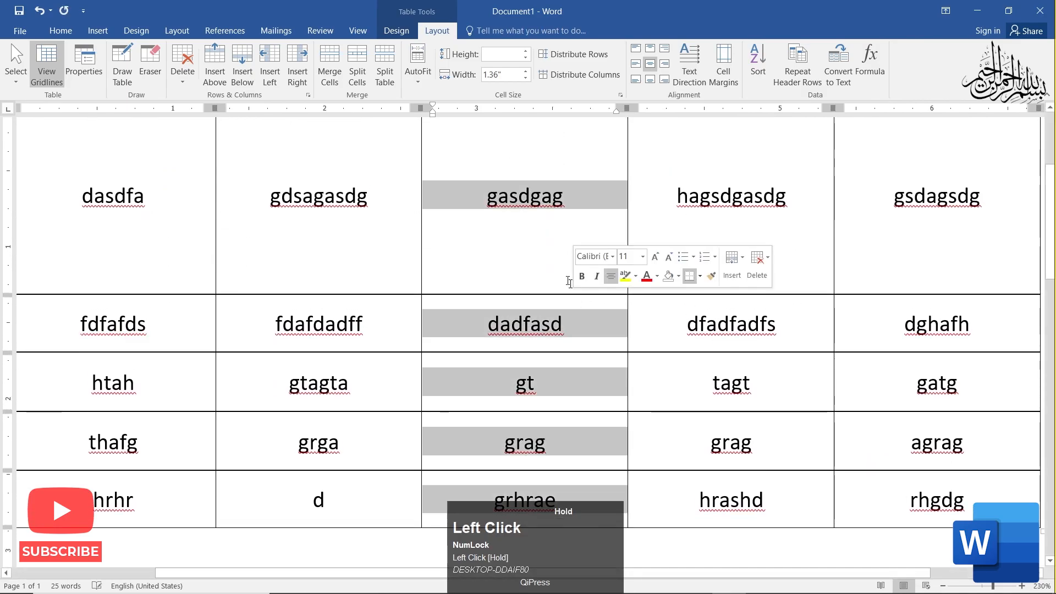
- Cycle the text direction of the "gasdgag" cell through both vertical orientations and back to horizontal
drag(490, 205, 581, 200)
drag(580, 253, 544, 237)
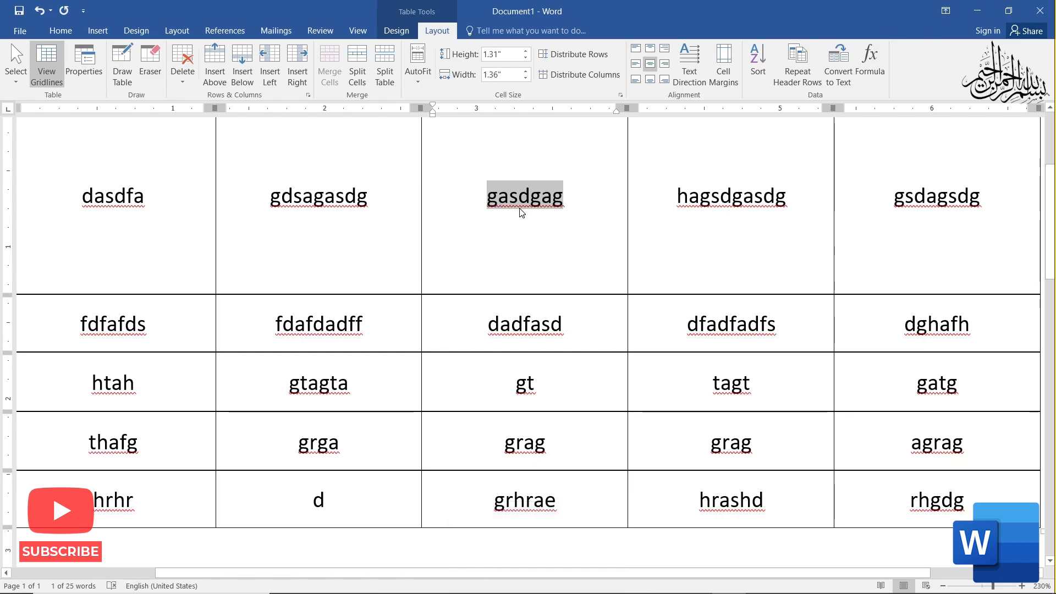
click(691, 72)
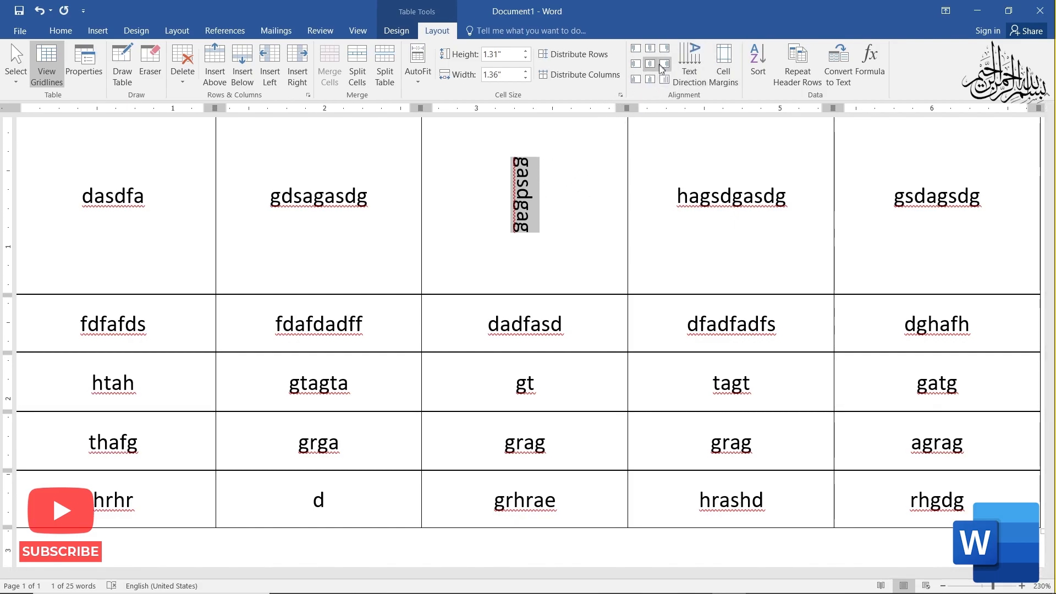
click(697, 81)
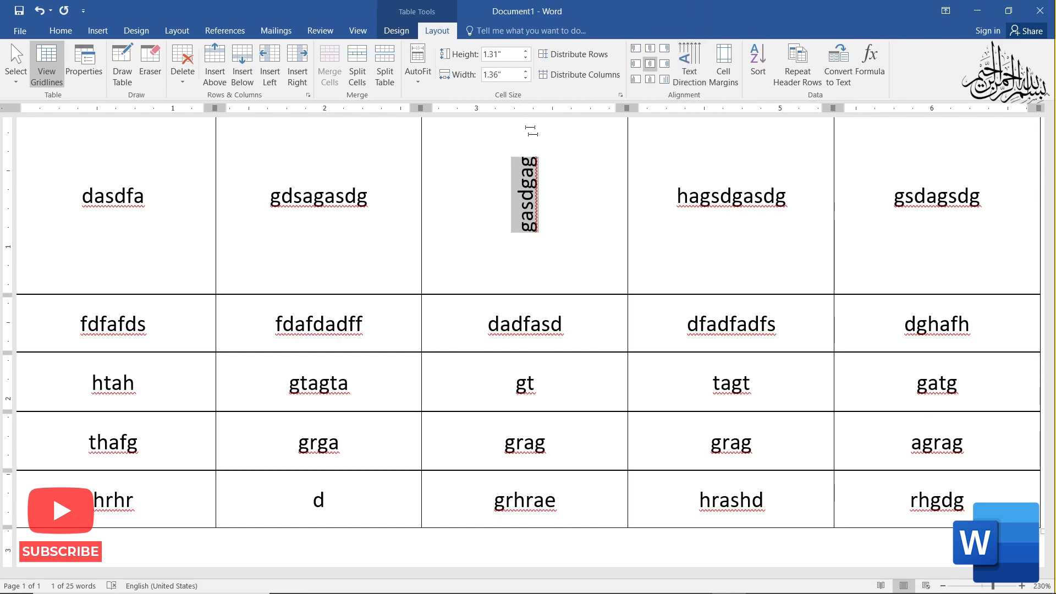
click(689, 63)
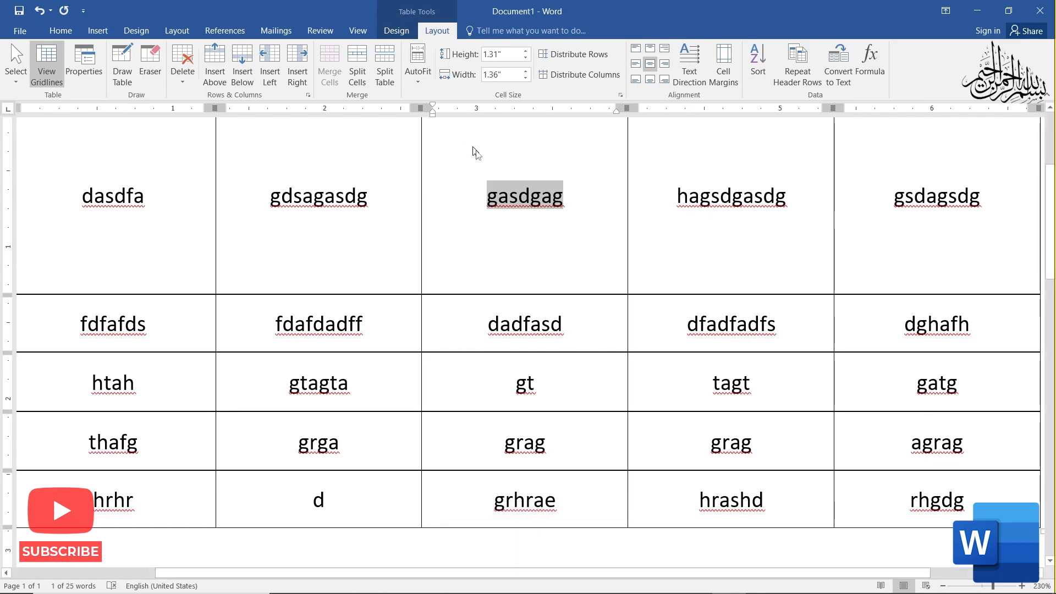
click(688, 65)
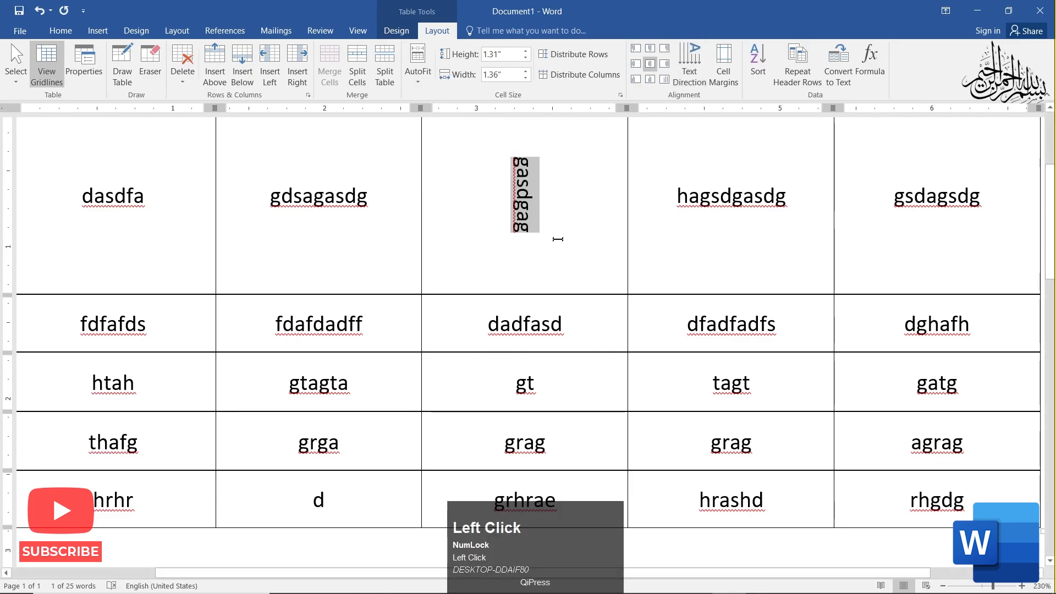
click(689, 63)
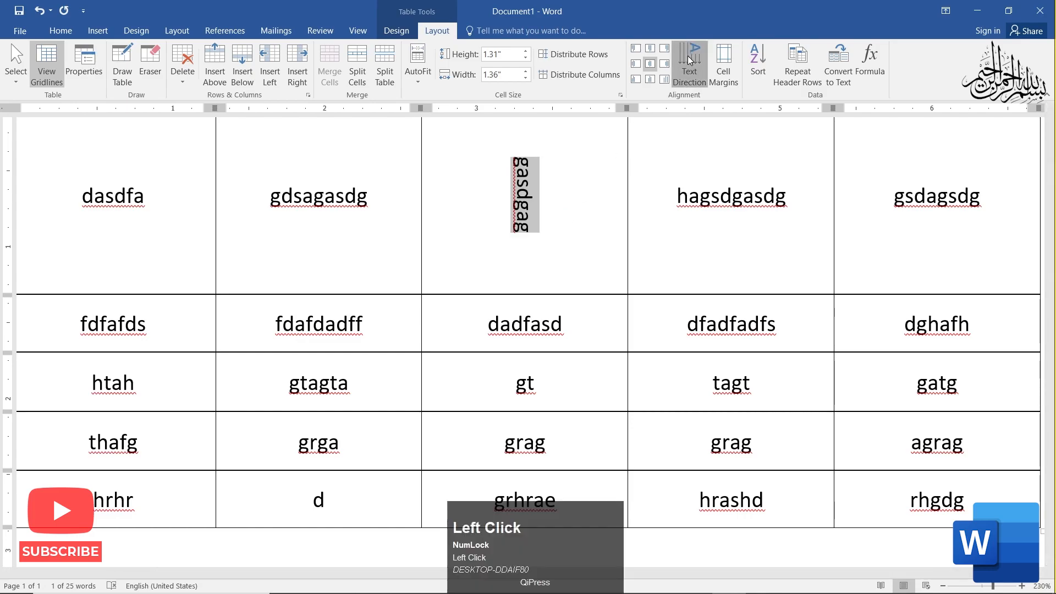
click(690, 63)
click(579, 237)
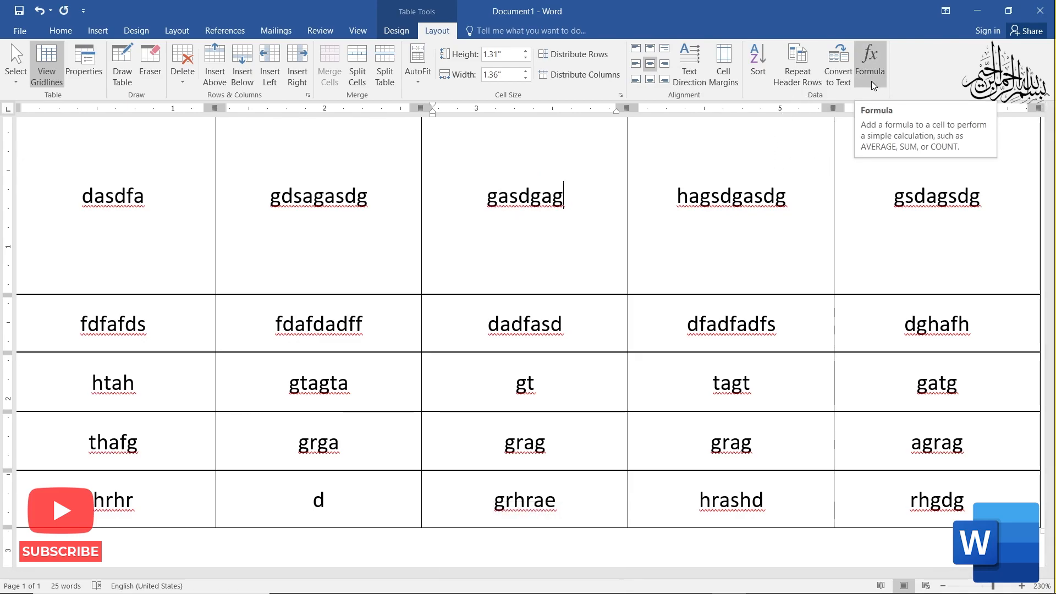
scroll(563, 309, down, 6)
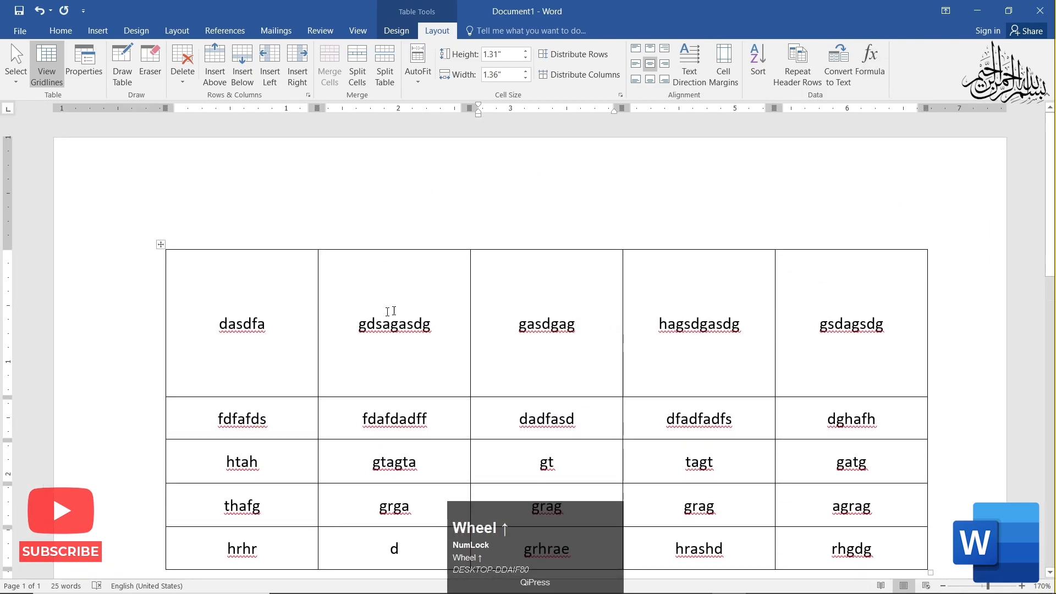
- Enlarge the empty five-by-five table so its cells measure about 1.42" wide and 0.6" high
scroll(349, 306, down, 4)
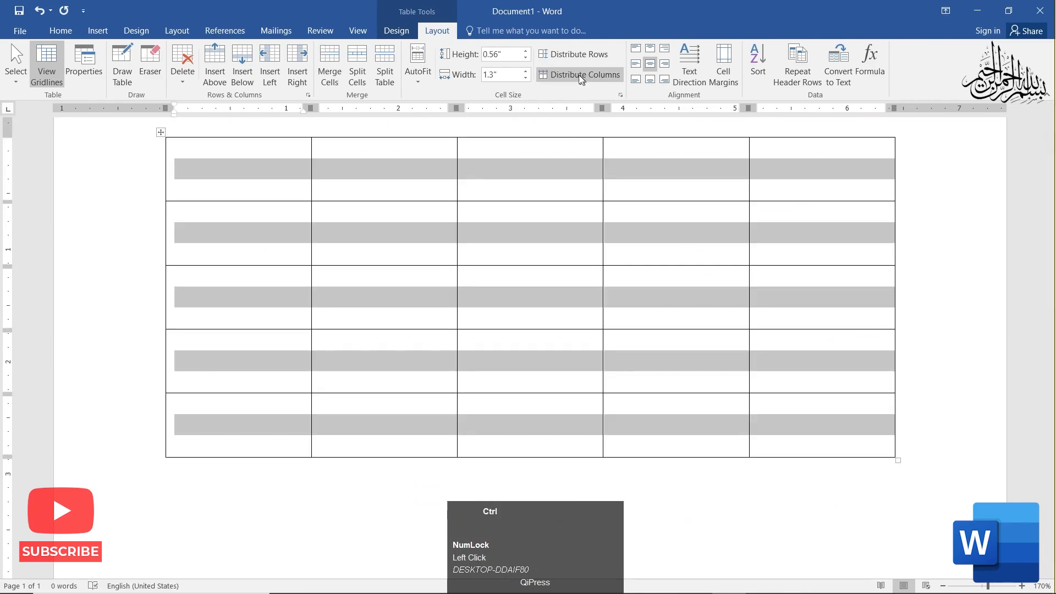
click(345, 214)
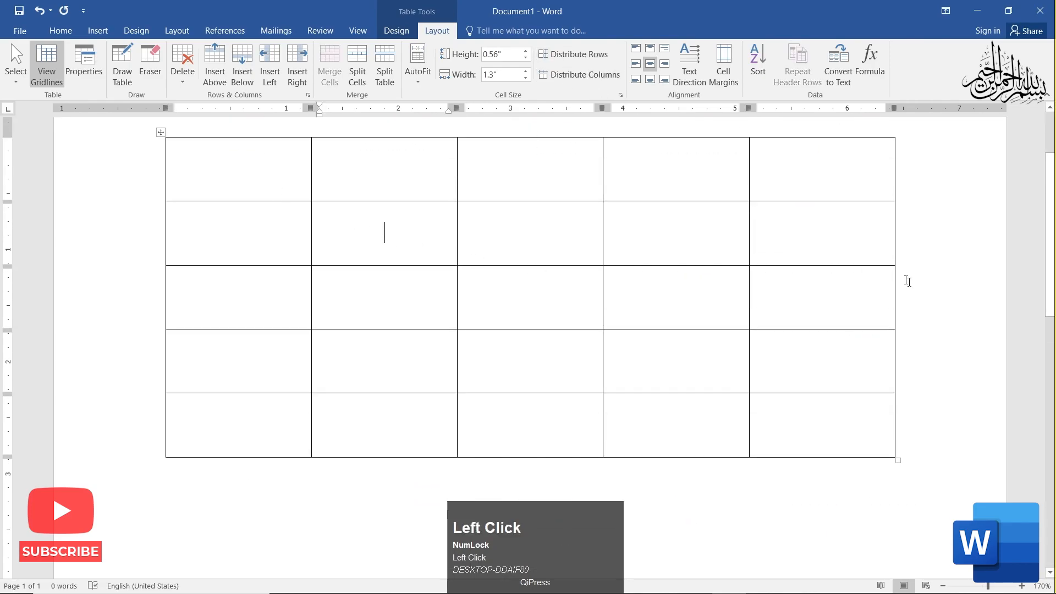
click(900, 464)
click(895, 457)
drag(898, 461, 959, 475)
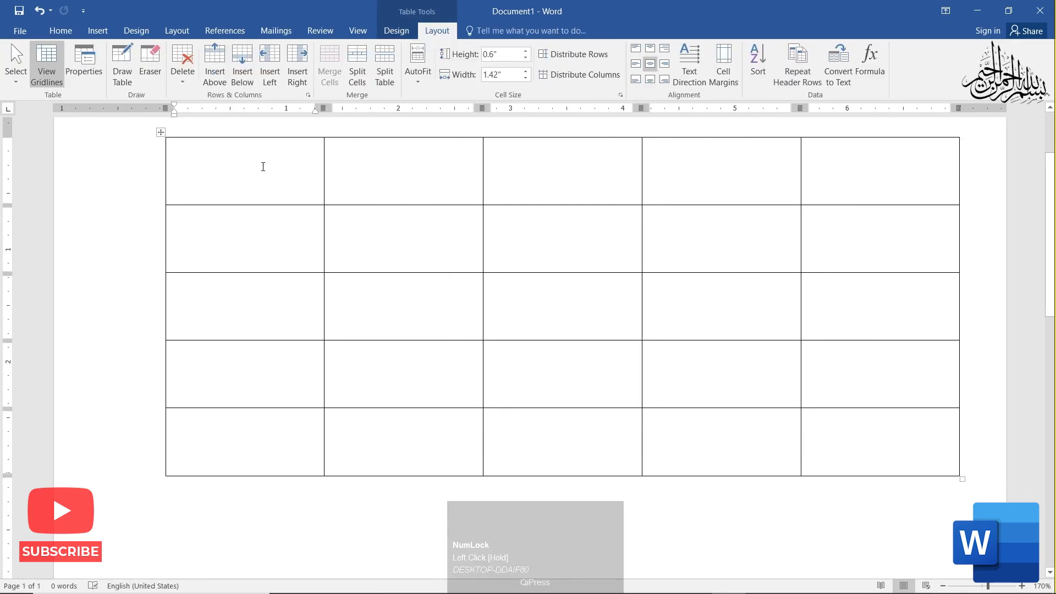
- Head the first column "No." and number the four rows below it 1 to 4
text(No.2)
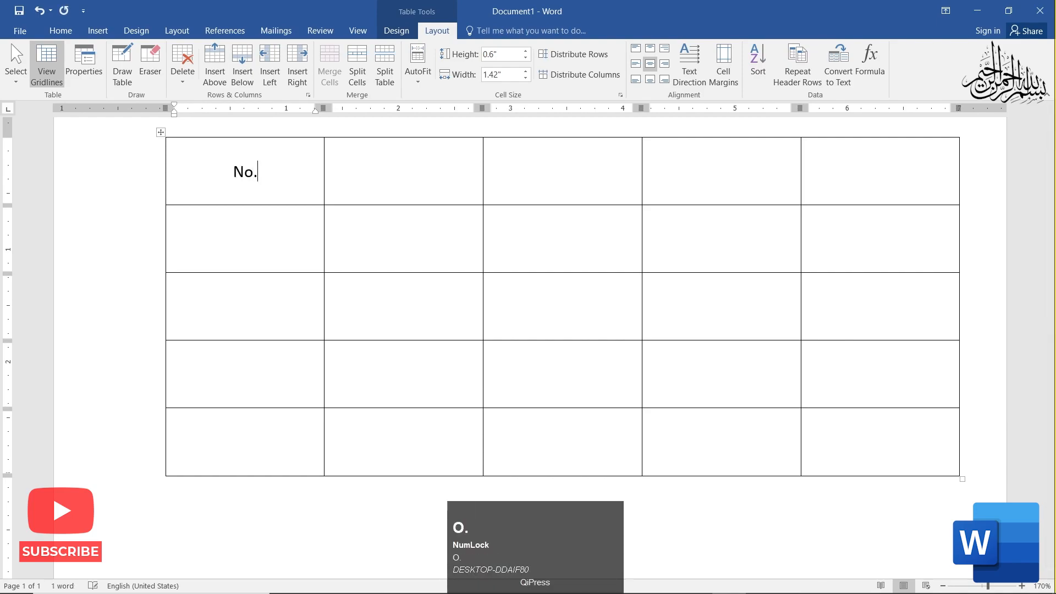
key(BackSpace)
click(274, 247)
text(4)
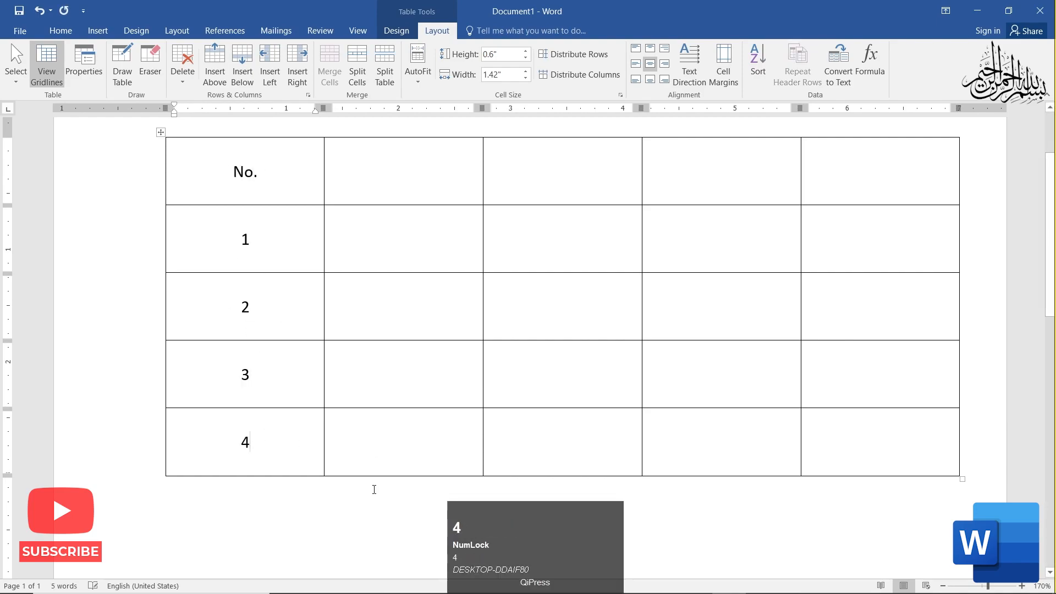
- Fill columns Total Marks (54, 234, 55, 673), Students (3, 5, 7, 8) and gvkladsjk (3424, 3425, 5, 25), and head the last one Given Value
click(403, 171)
text(Total Marks)
click(409, 247)
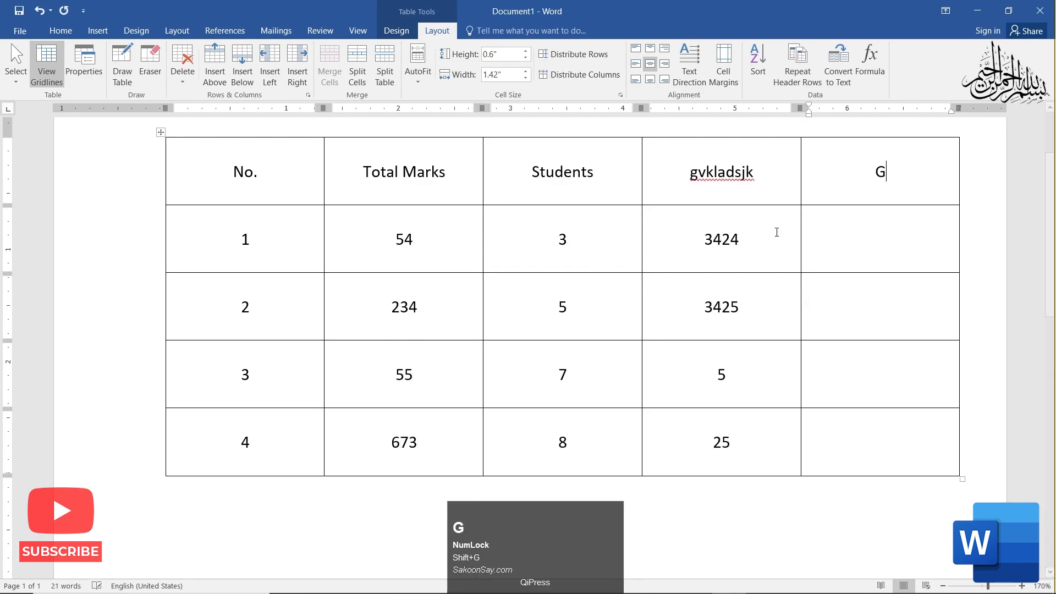
text(iven)
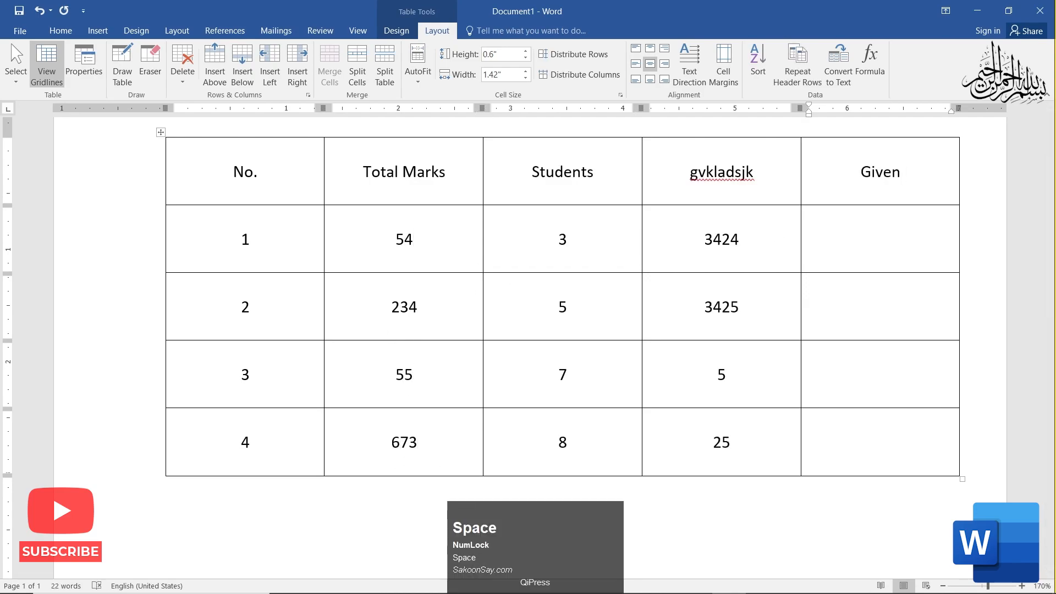
text( Value)
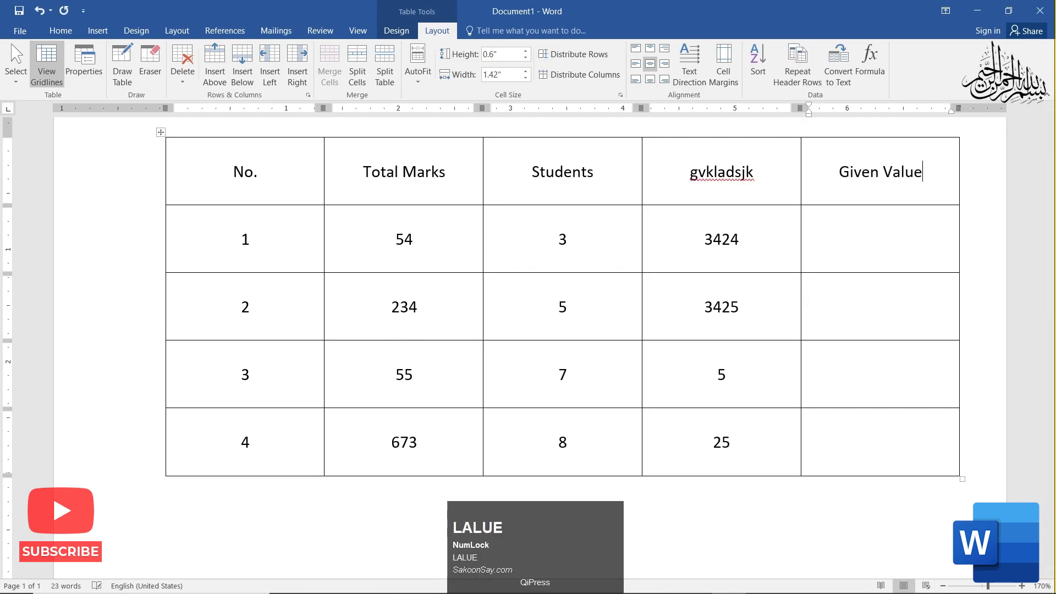
- Apply the gray grid table style with a solid header row and banded rows to the whole table
click(257, 164)
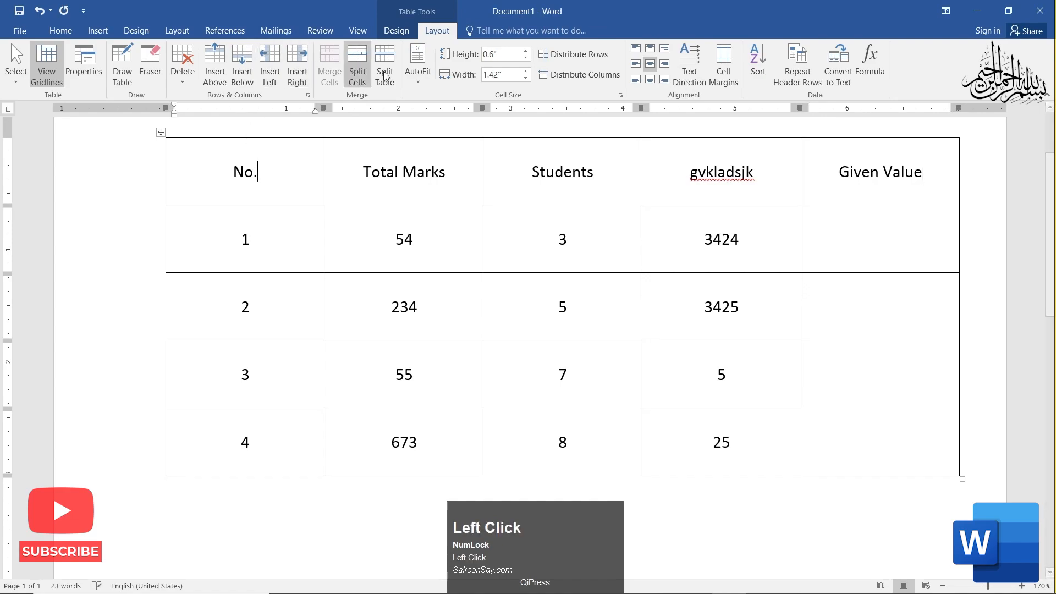
click(160, 132)
click(396, 32)
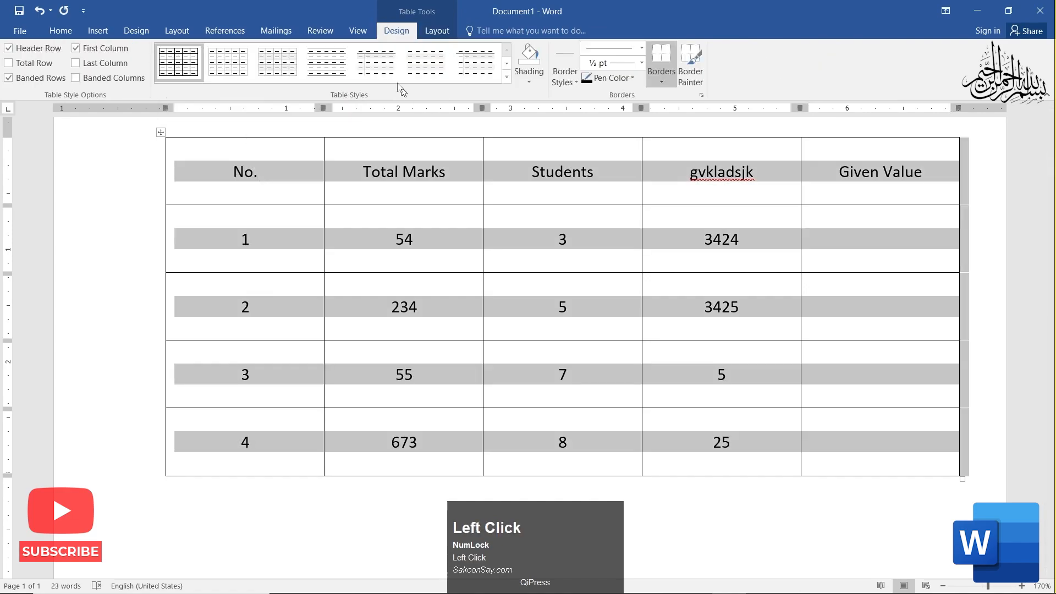
click(508, 89)
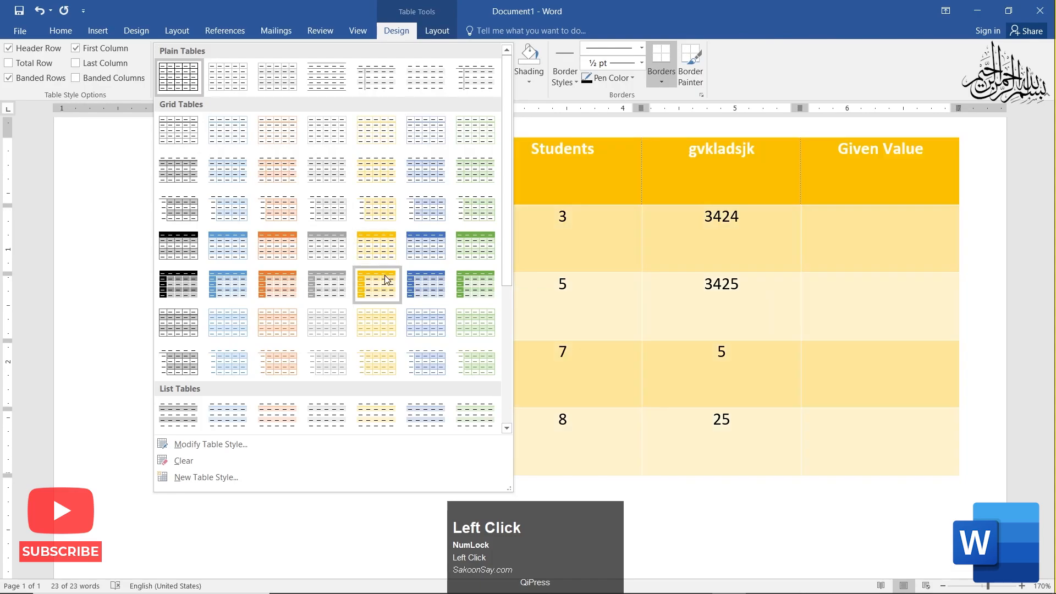
click(327, 245)
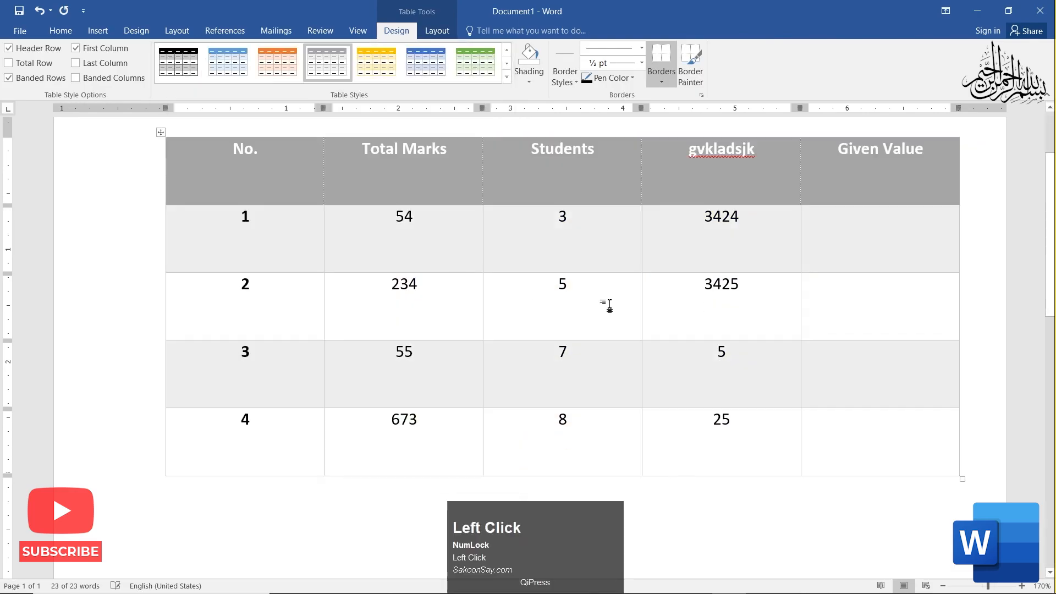
click(840, 224)
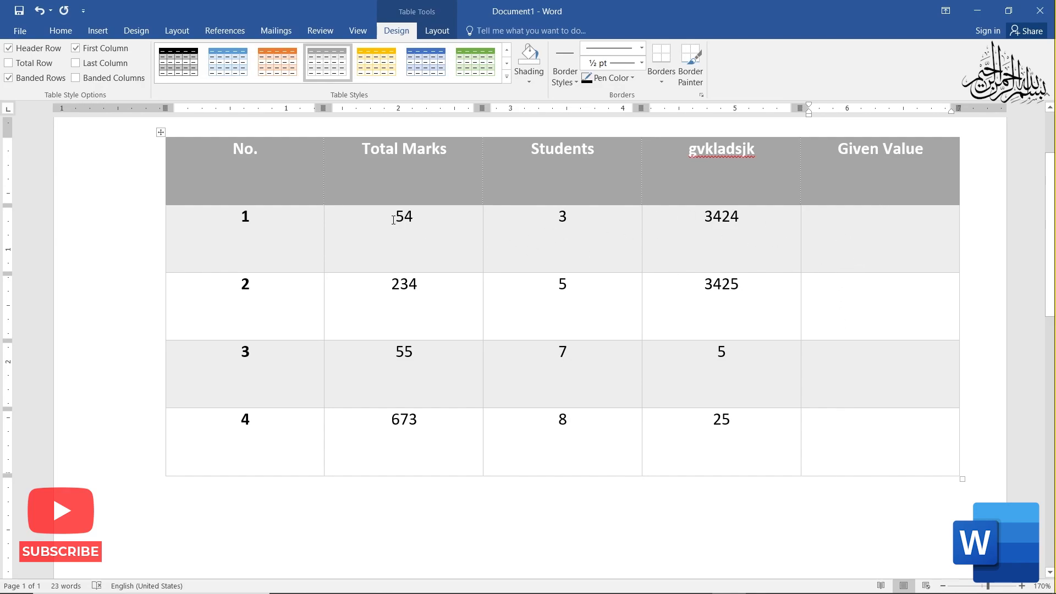
click(401, 221)
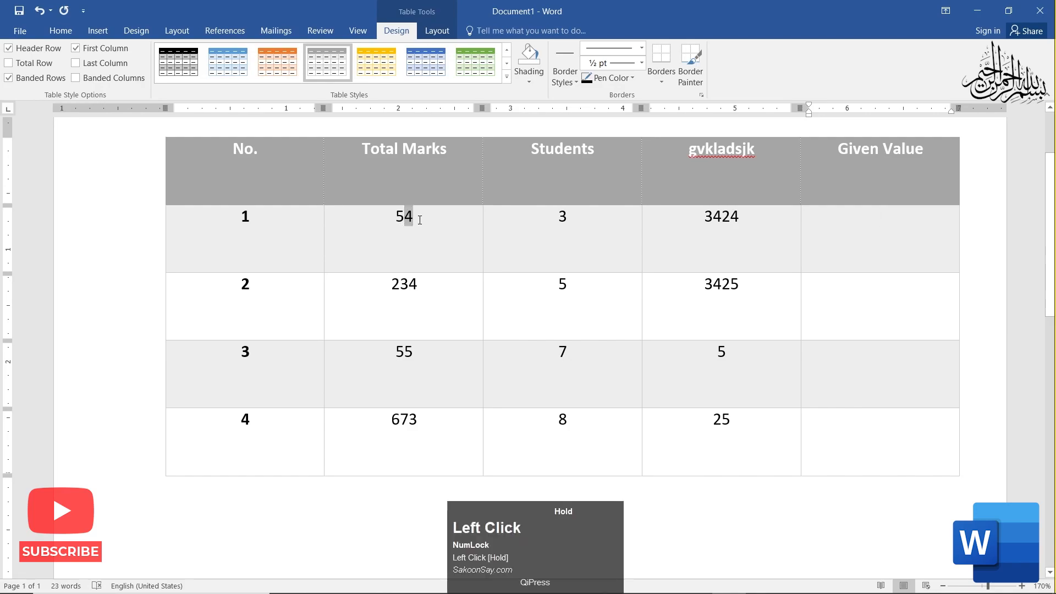
click(559, 219)
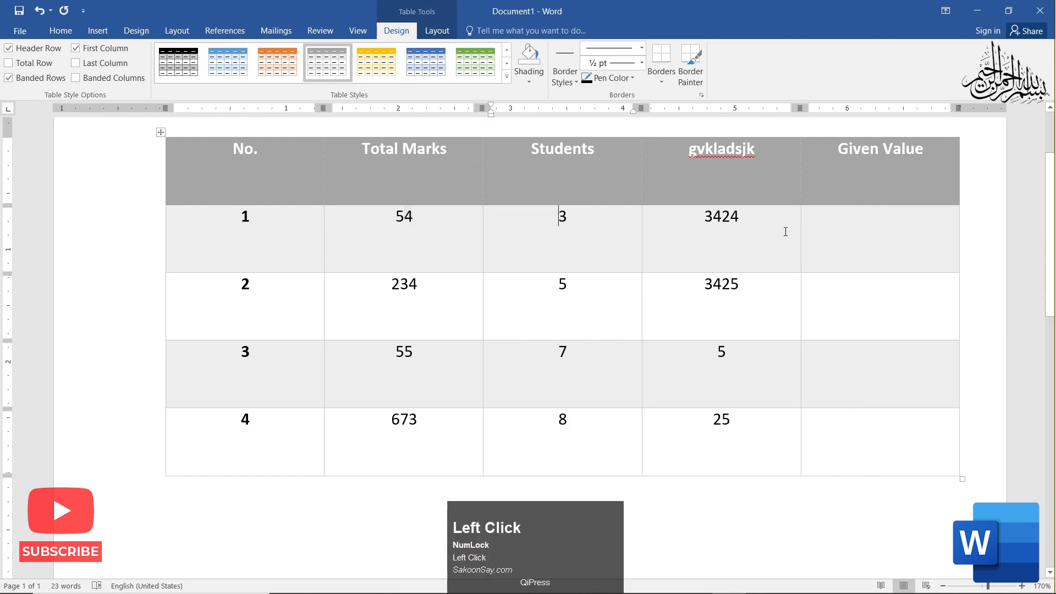
- Embed an Excel spreadsheet in the Given Value cell of row 1
click(861, 242)
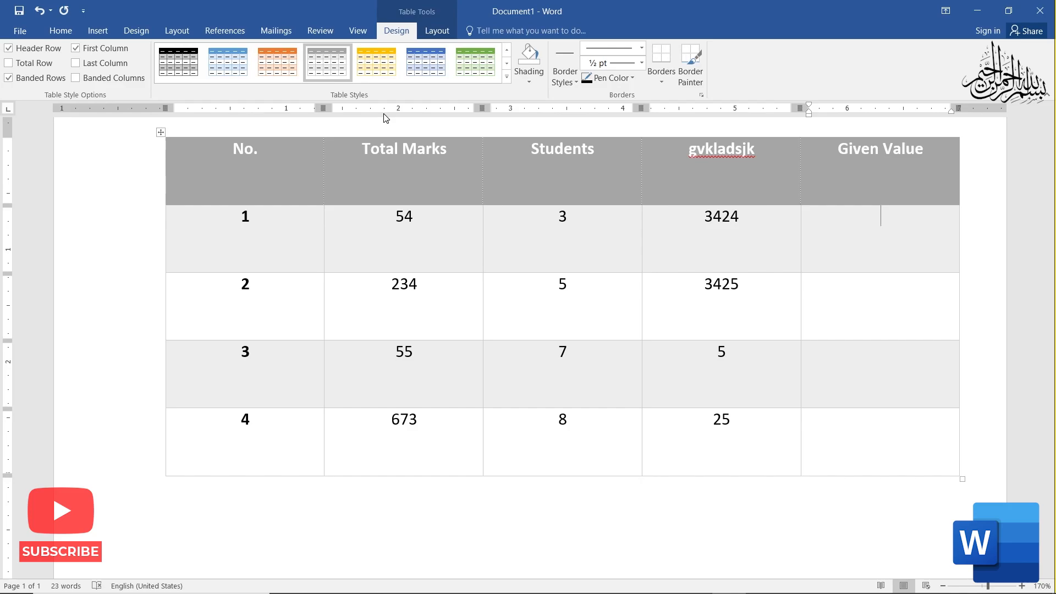
click(71, 35)
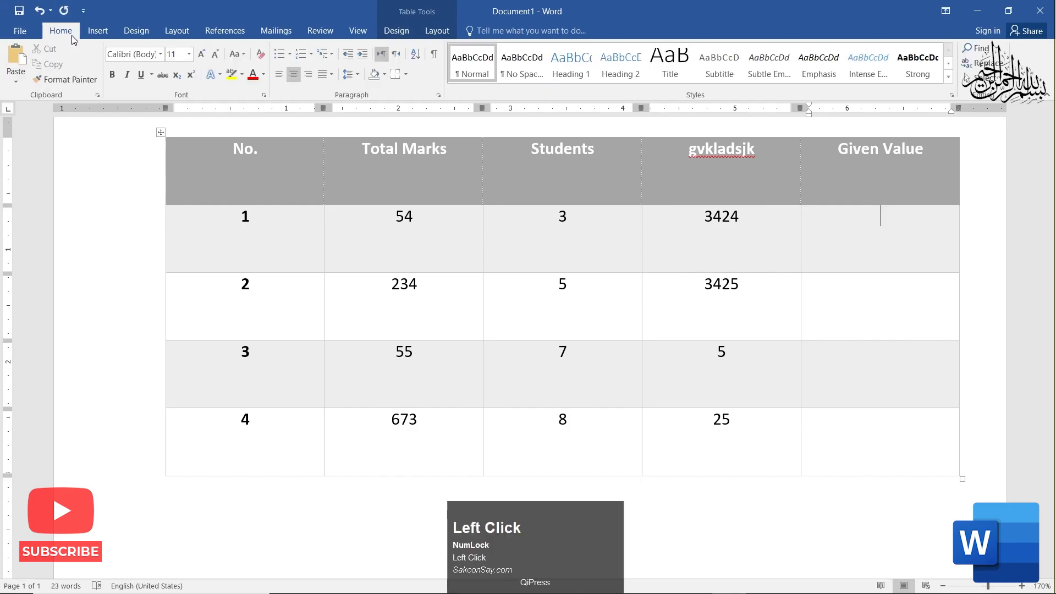
click(90, 35)
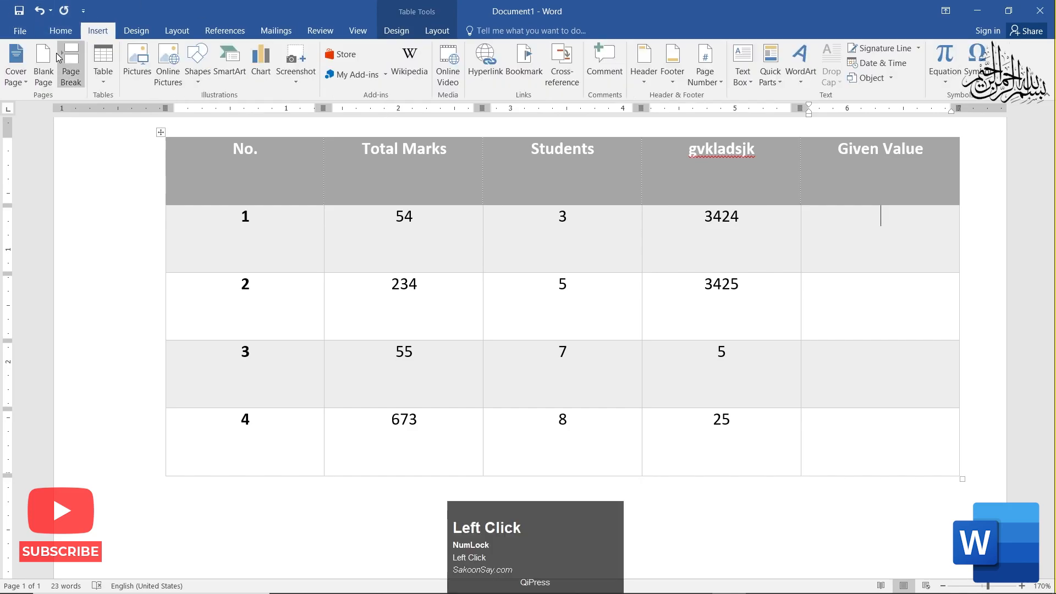
click(103, 69)
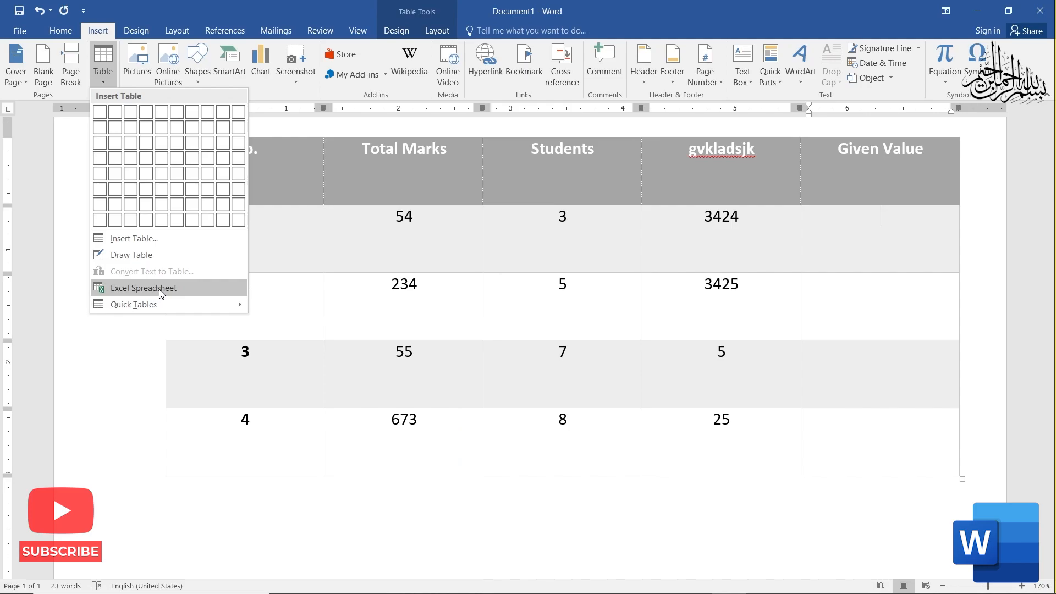
click(160, 290)
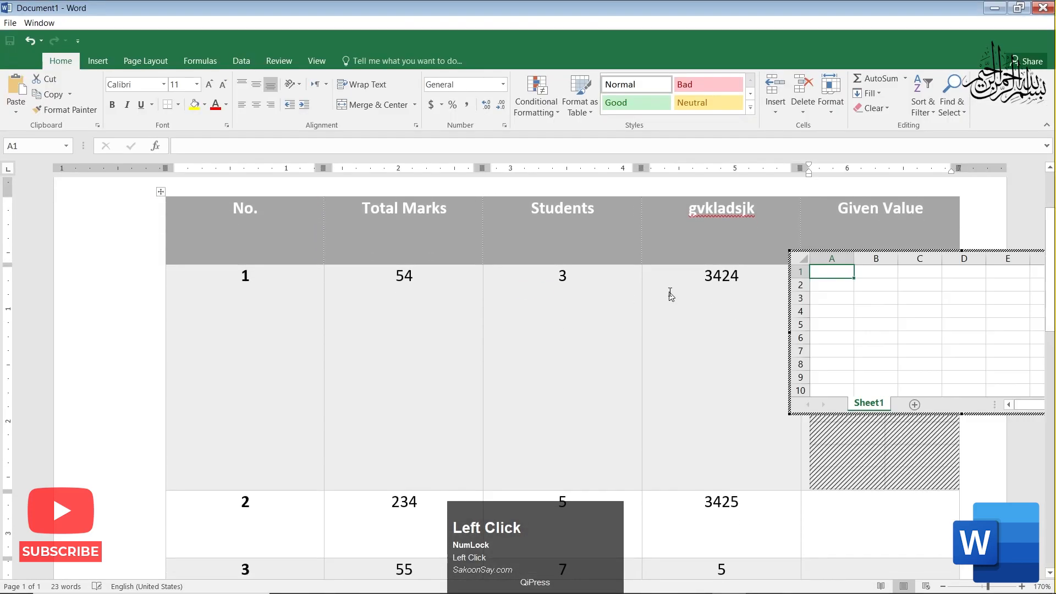
- Examine the embedded spreadsheet's grid by selecting several cells across columns A to C
click(946, 307)
click(959, 374)
click(919, 418)
click(866, 344)
click(845, 275)
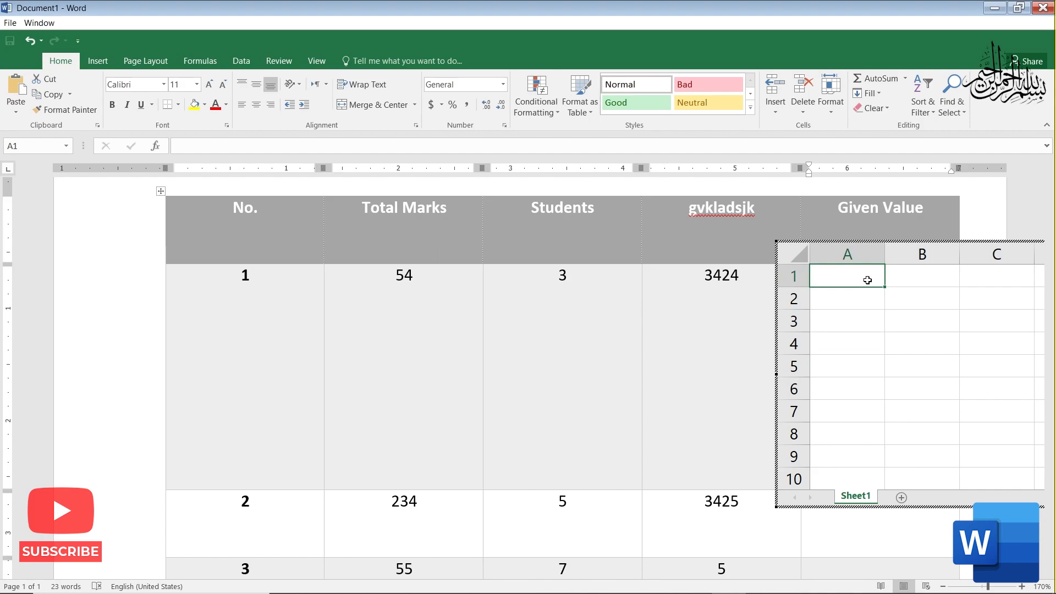
click(925, 283)
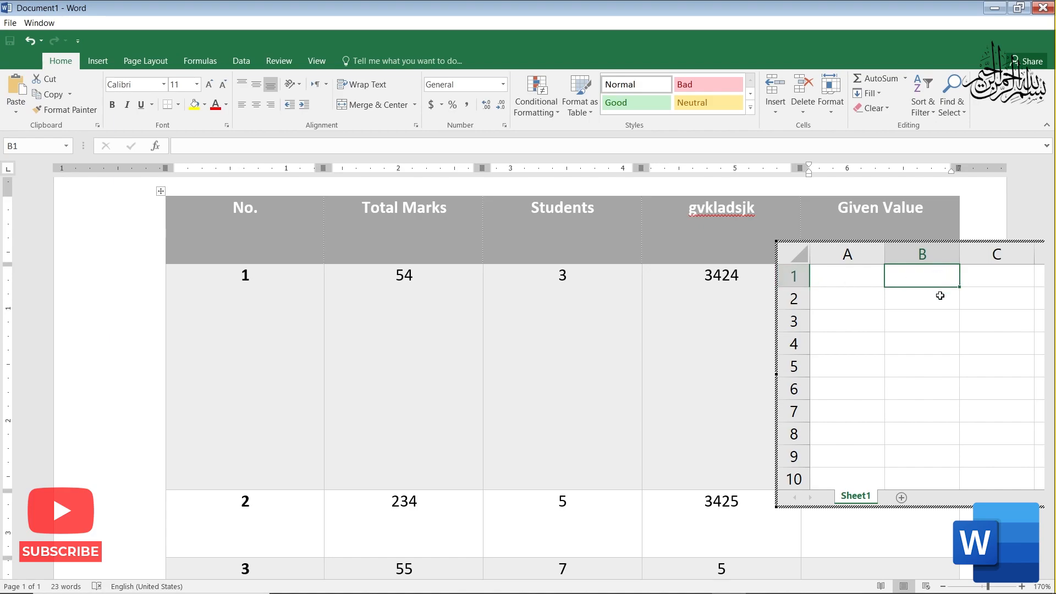
click(940, 319)
click(976, 323)
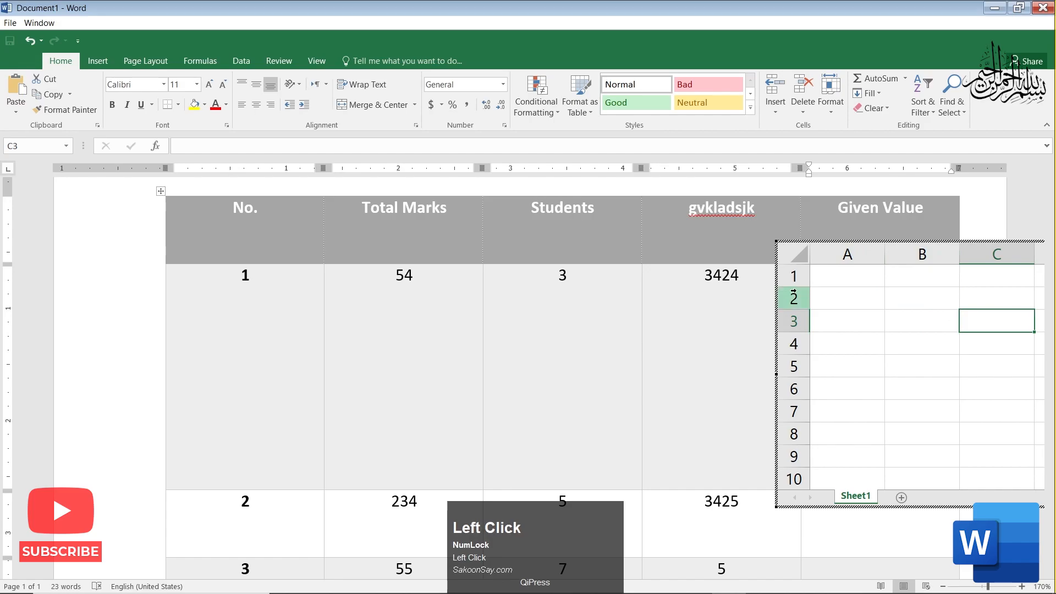
- Leave the embedded spreadsheet and delete it from the Given Value cell of row 1
key(Escape)
click(884, 275)
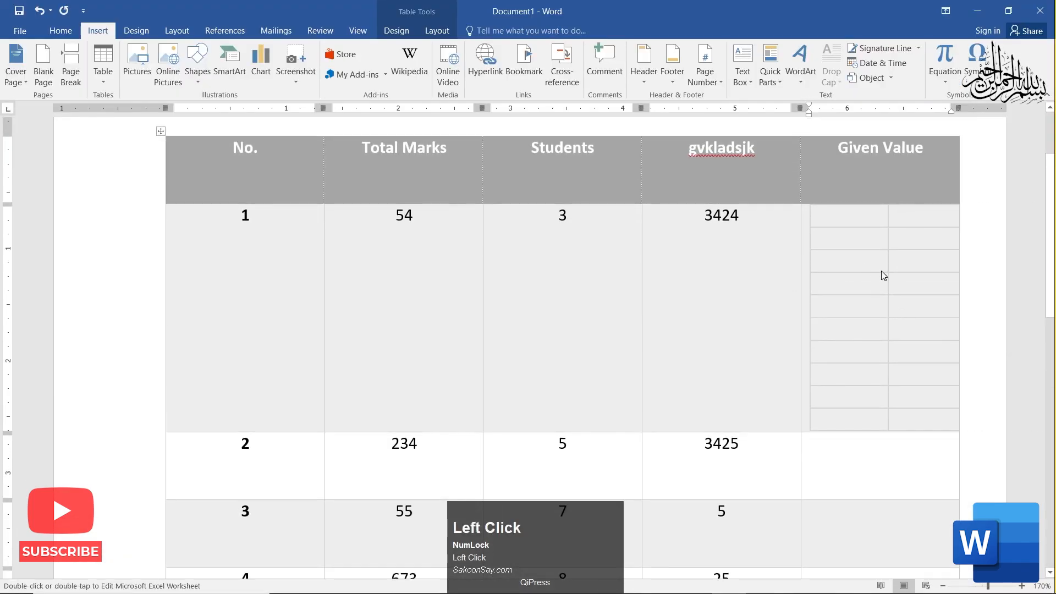
key(Delete)
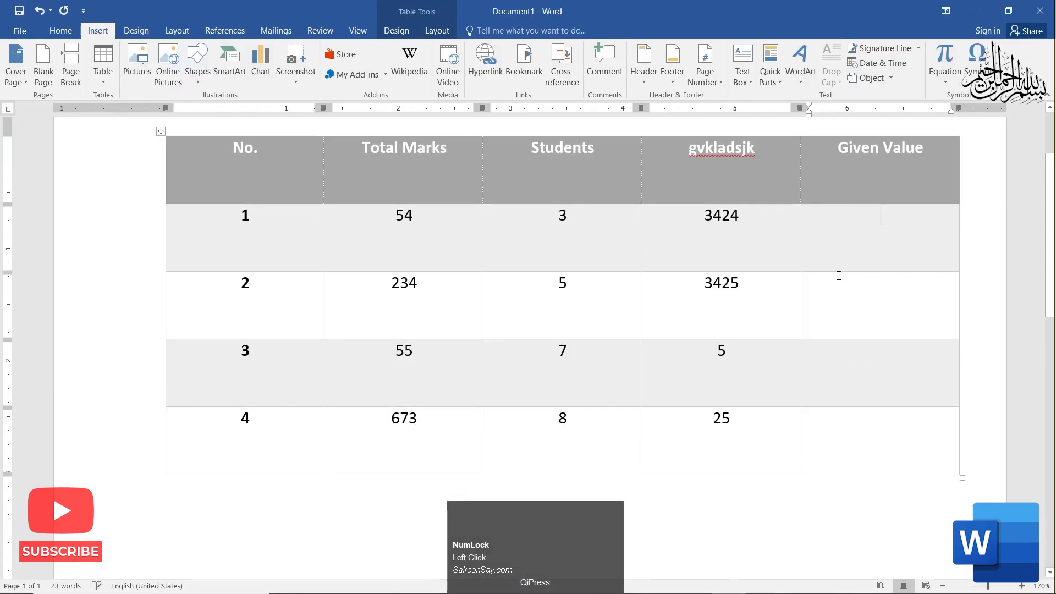
- Insert the formula =SUM(LEFT) in the Given Value cell of row 1
scroll(875, 134, up, 1)
ctrl+scroll(876, 133, up, 4)
scroll(896, 240, up, 3)
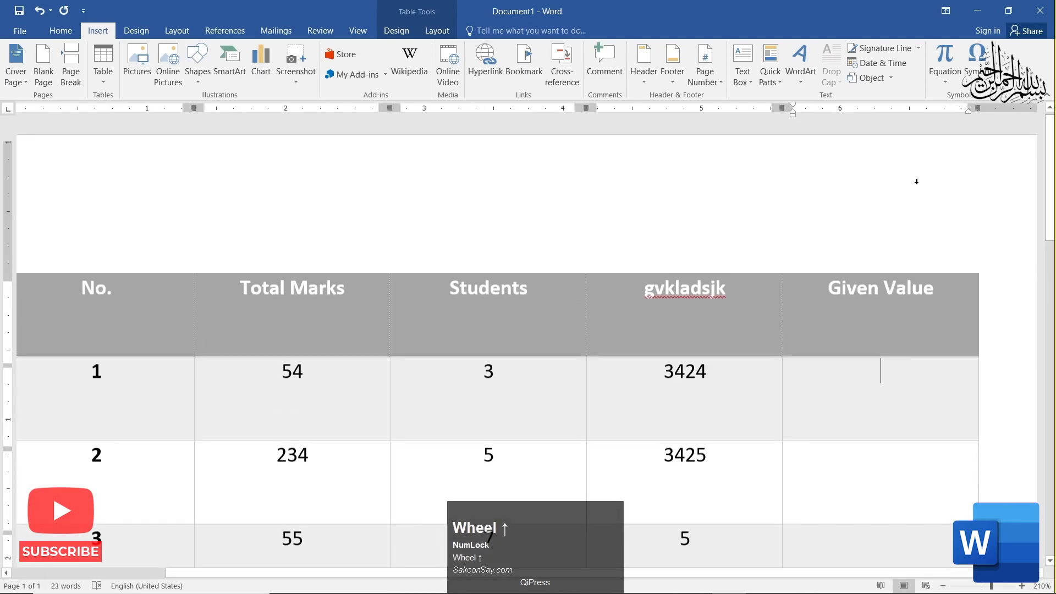
ctrl+scroll(930, 308, up, 2)
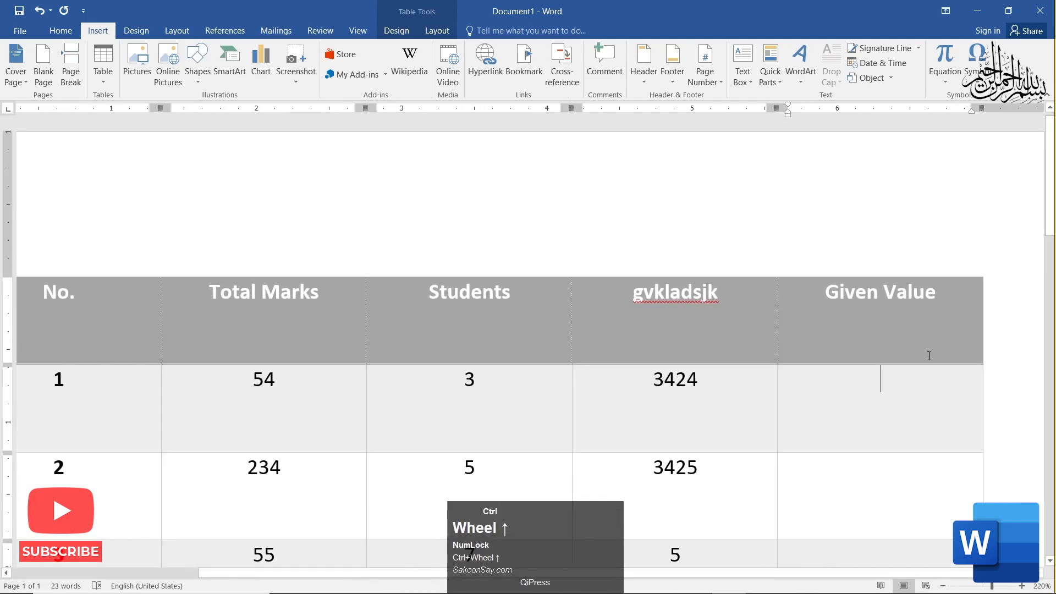
click(438, 31)
click(879, 83)
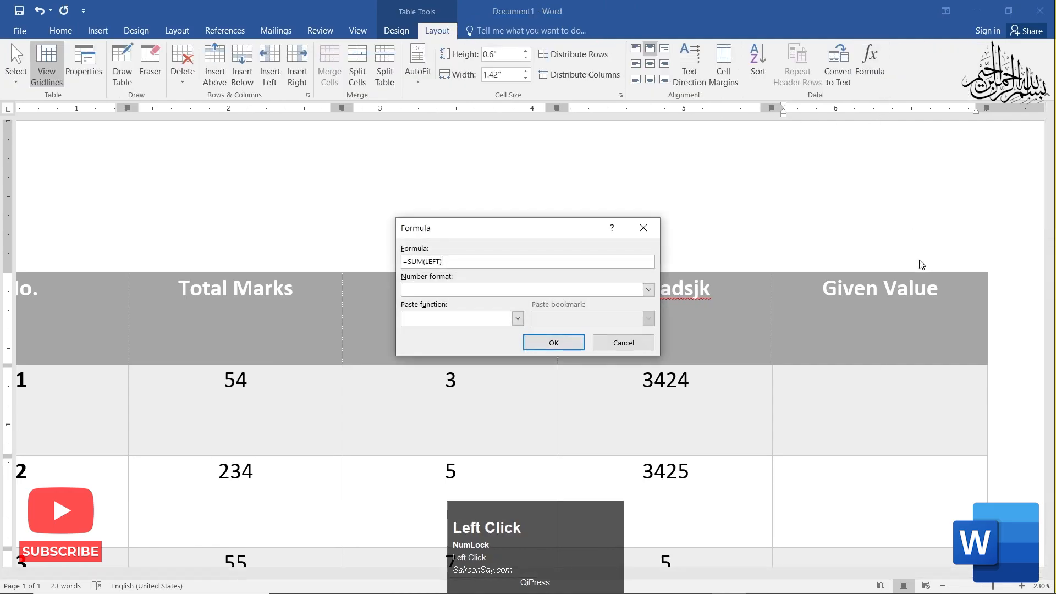
drag(583, 230, 670, 219)
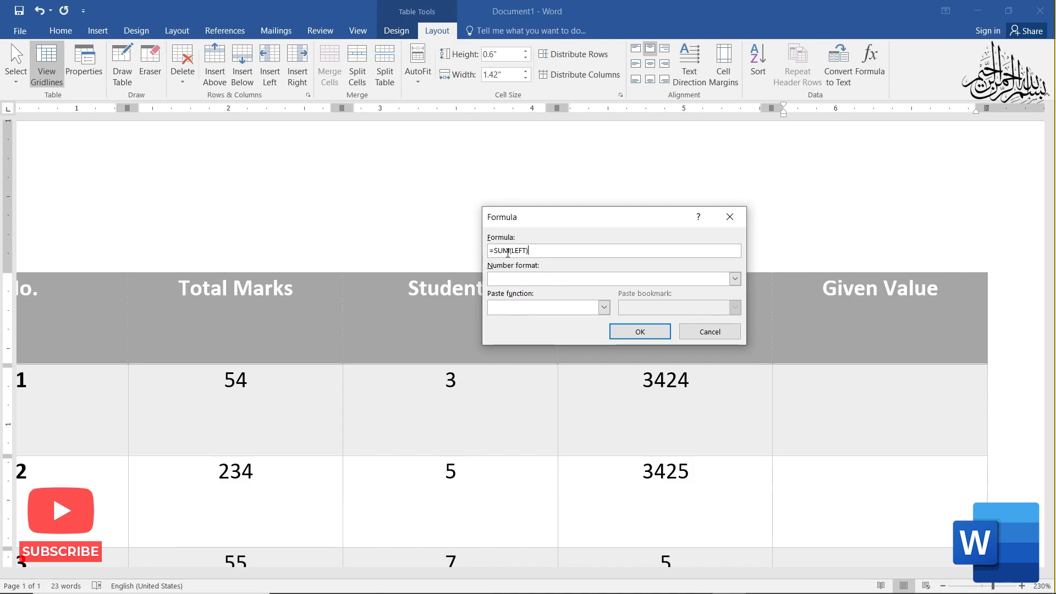
click(608, 309)
click(607, 309)
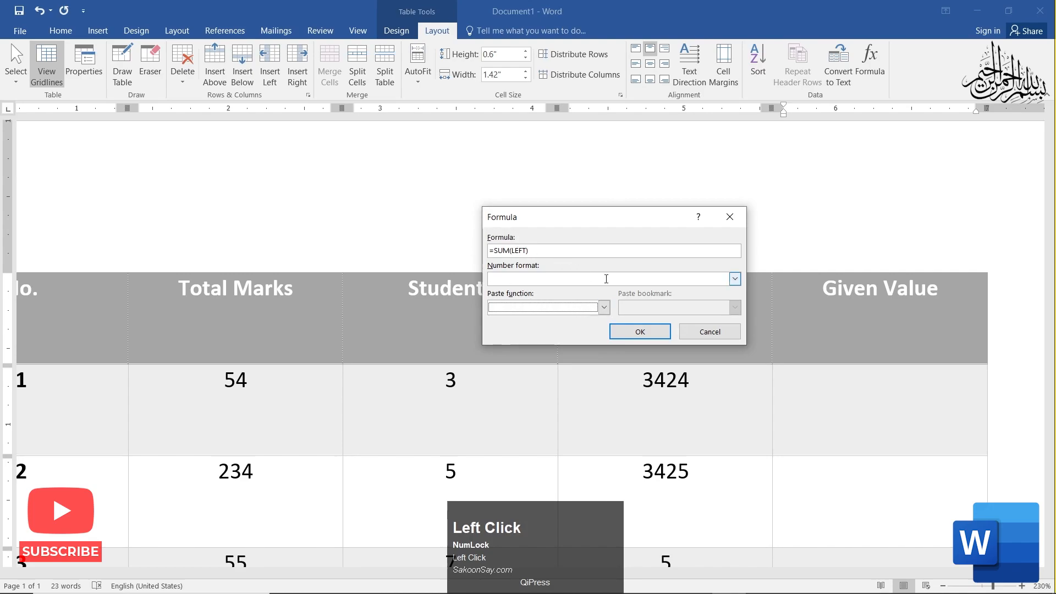
click(654, 339)
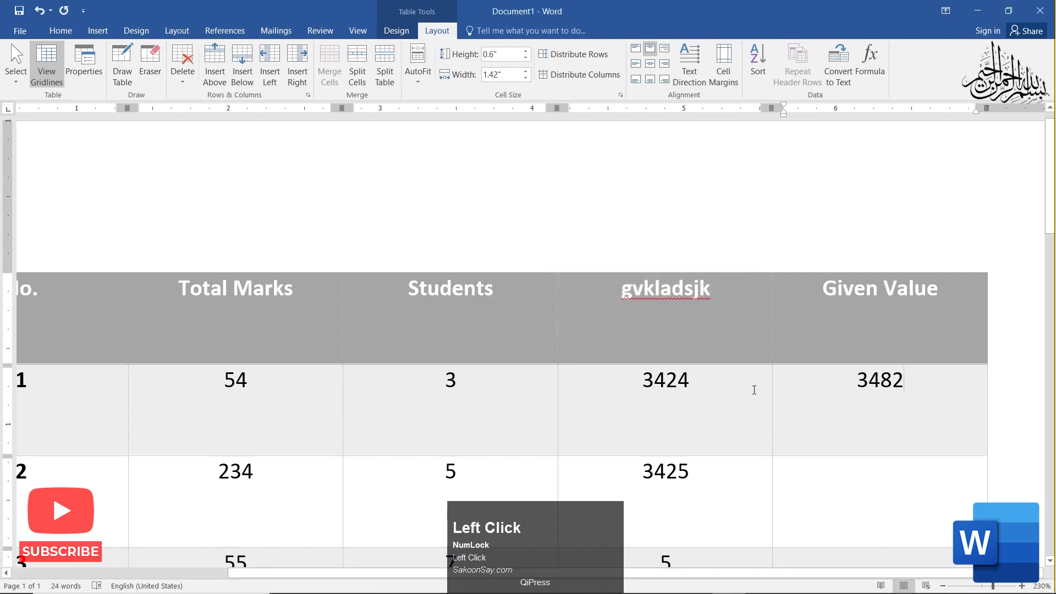
- Delete the formula result from the Given Value cell of row 1
scroll(428, 306, down, 3)
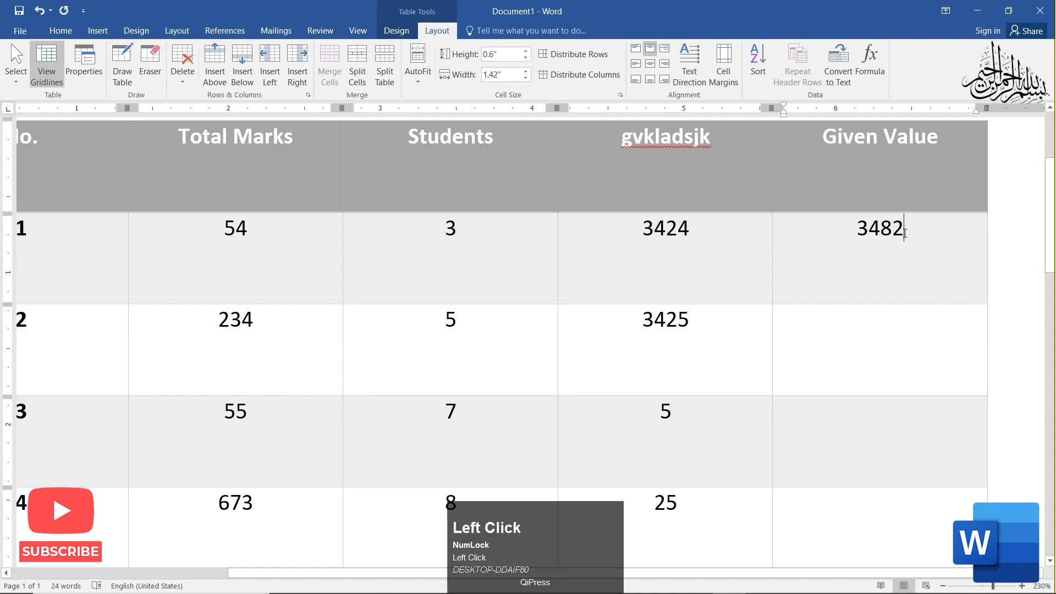
drag(906, 228, 773, 228)
key(Delete)
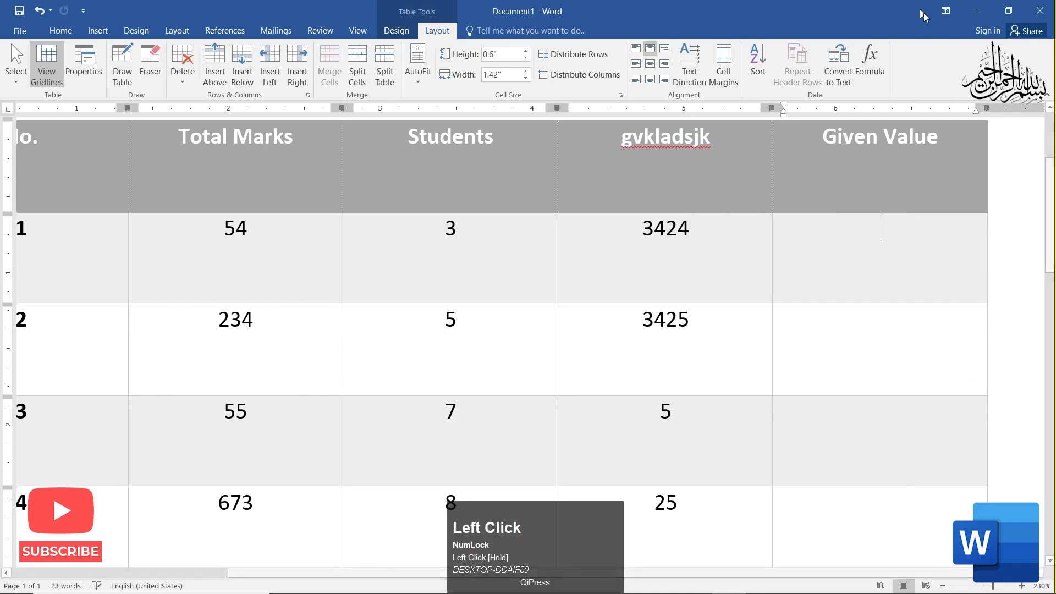
- Start a formula in the Given Value cell of row 1 and add the PRODUCT function to it
click(870, 62)
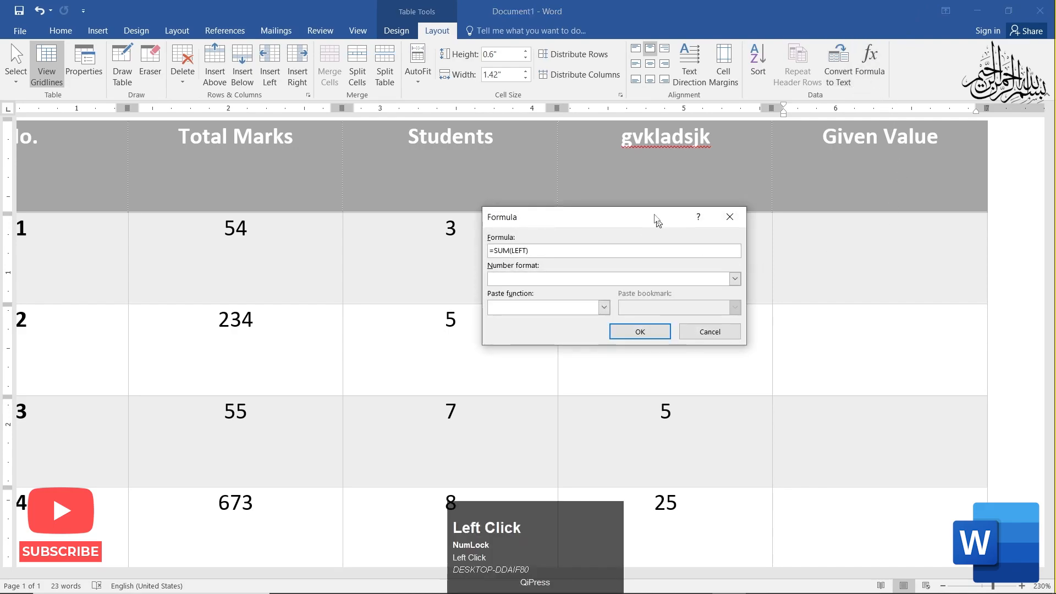
drag(654, 217, 686, 209)
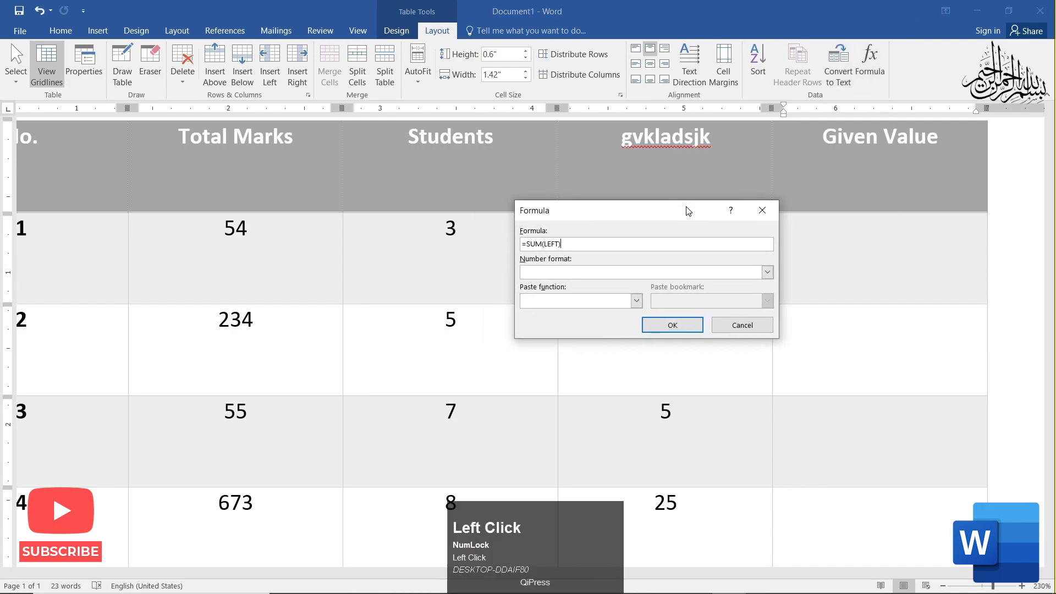
click(637, 302)
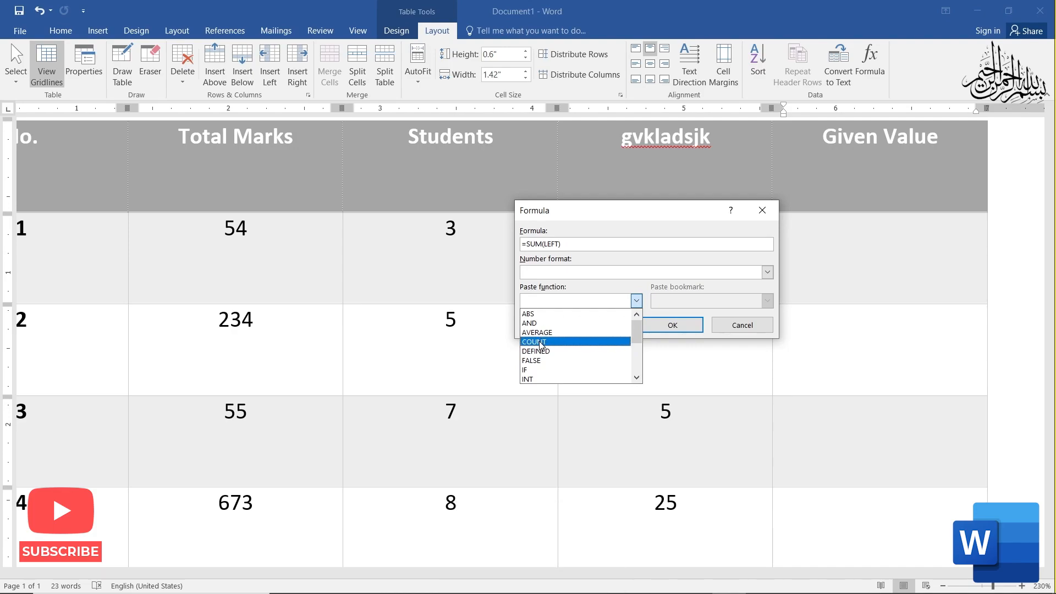
scroll(539, 343, down, 4)
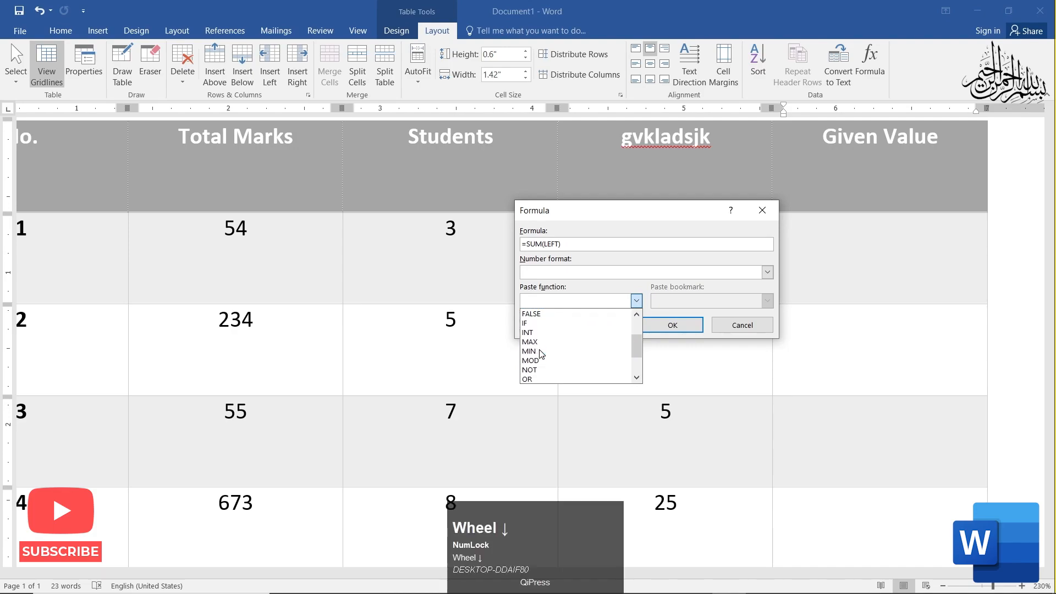
mouse_move(629, 364)
mouse_down()
mouse_move(650, 365)
mouse_move(636, 360)
mouse_move(636, 344)
mouse_move(632, 370)
mouse_up()
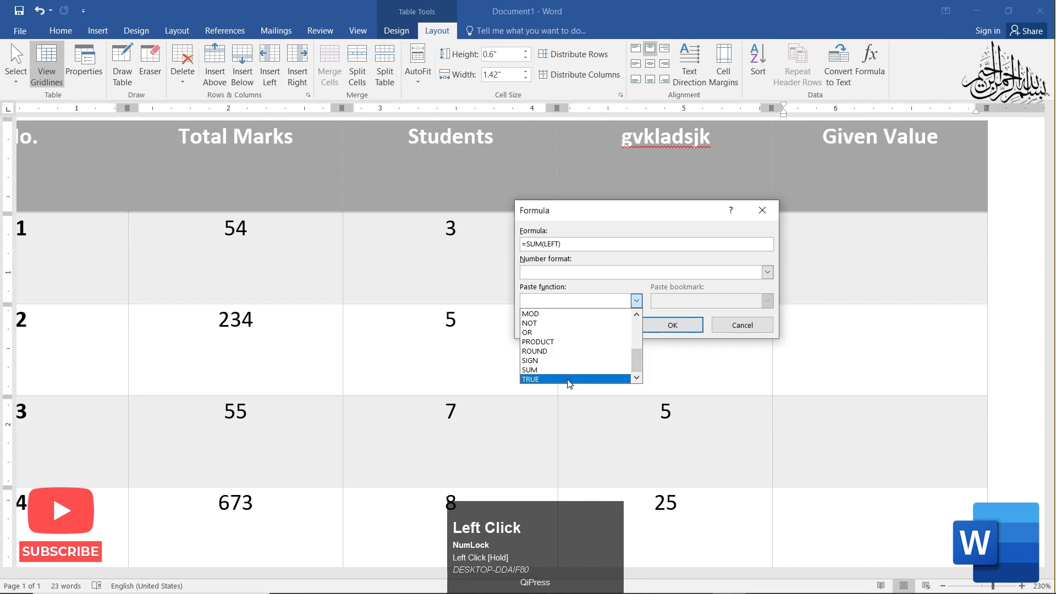
click(556, 342)
- Copy the LEFT argument and remove SUM(LEFT) from the formula so it reads =PRODUCT()
drag(554, 246, 545, 247)
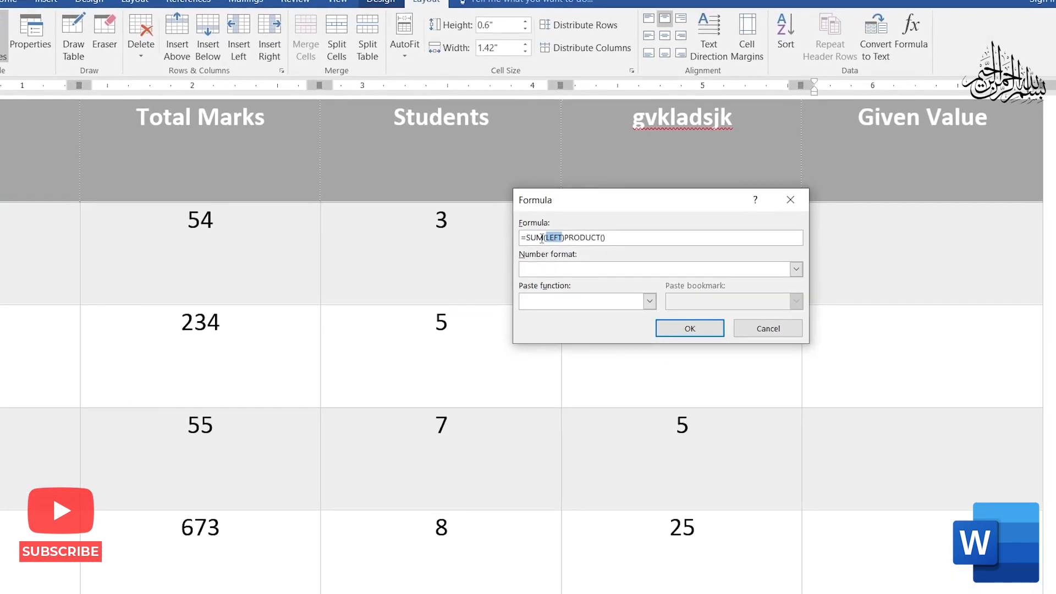
key(ctrl+c)
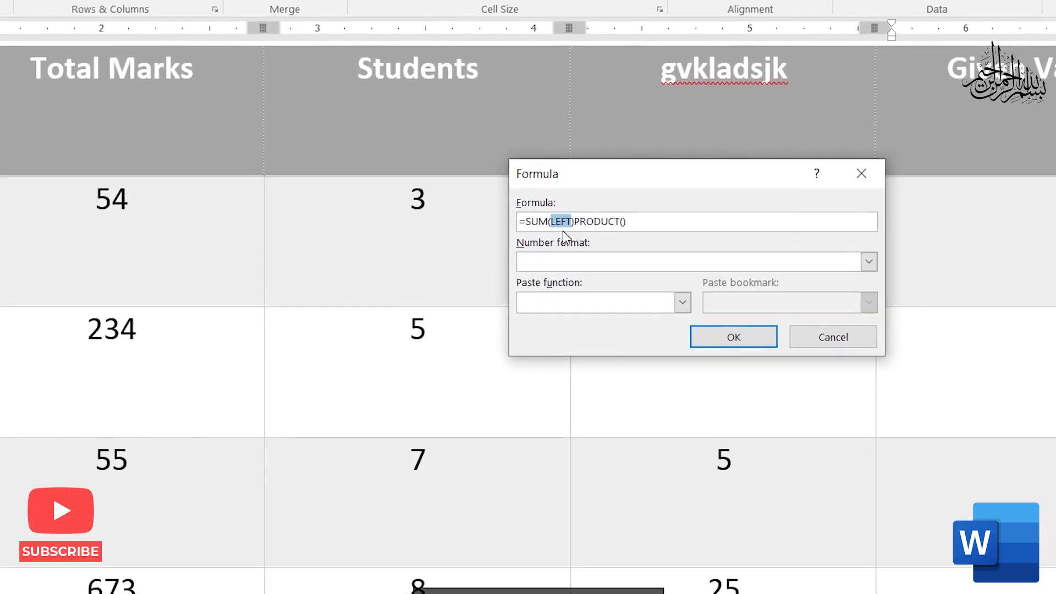
click(572, 225)
key(BackSpace)
key(BackSpace)
key(BackSpace)
key(BackSpace)
key(BackSpace)
key(BackSpace)
key(BackSpace)
key(BackSpace)
key(BackSpace)
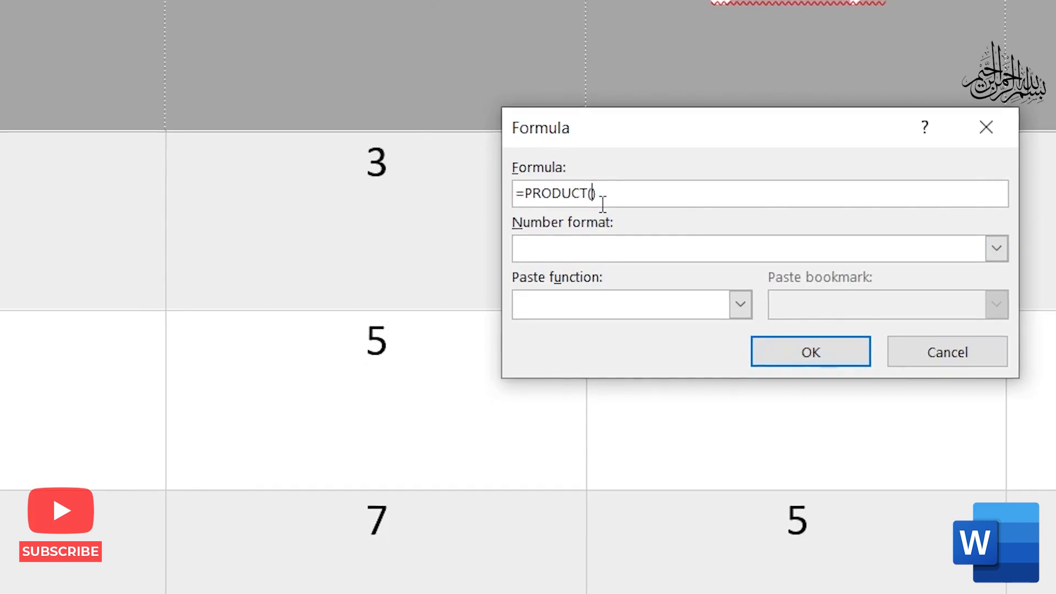
- Paste LEFT as the argument of PRODUCT and insert =PRODUCT(LEFT) in the Given Value cell of row 1
key(super)
key(super)
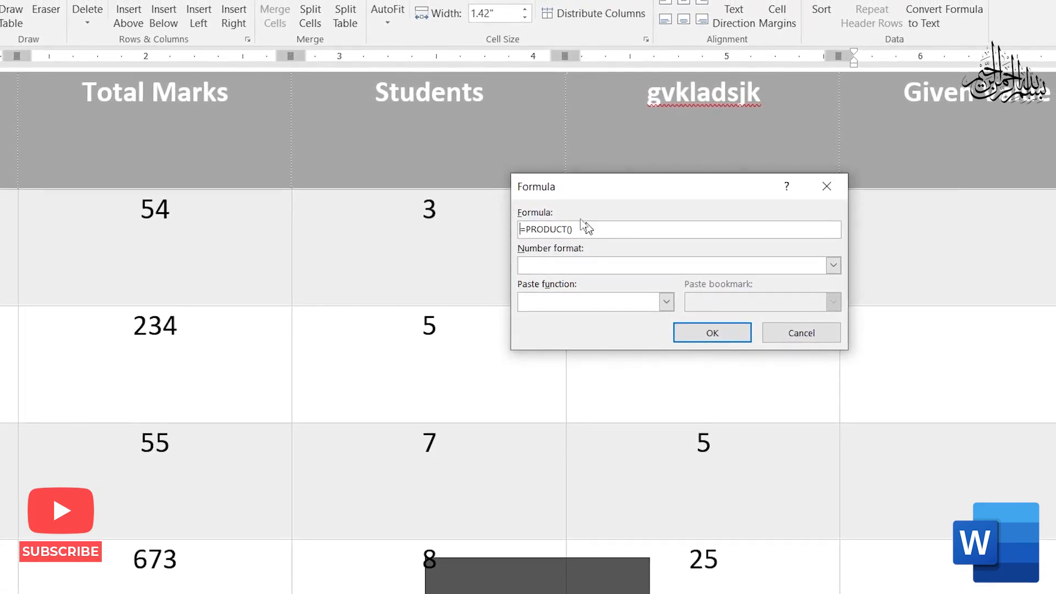
click(587, 227)
scroll(597, 266, up, 2)
key(ctrl+v)
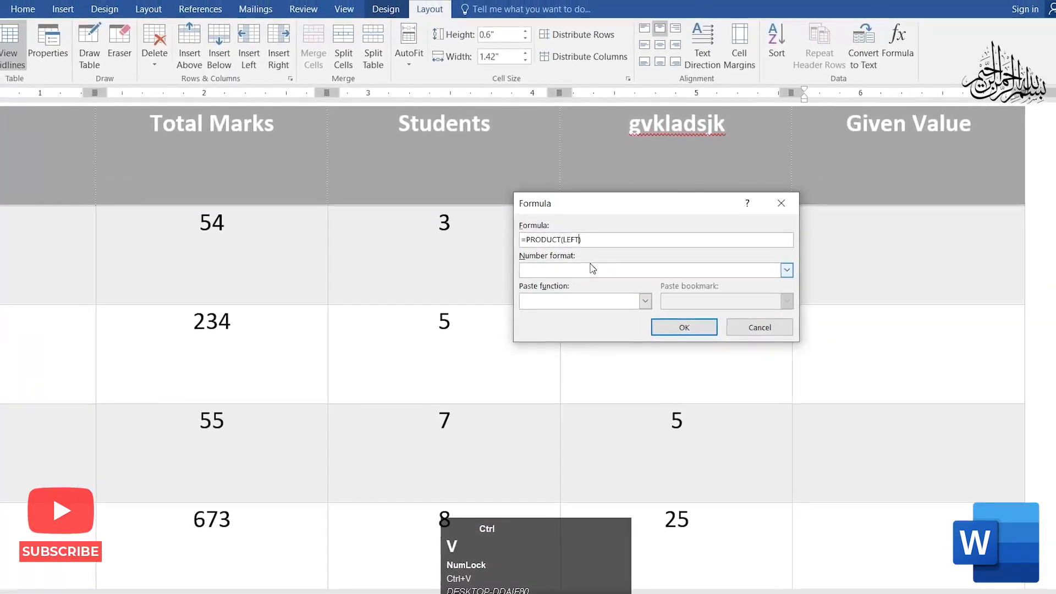
click(674, 326)
scroll(897, 268, down, 5)
scroll(889, 272, down, 4)
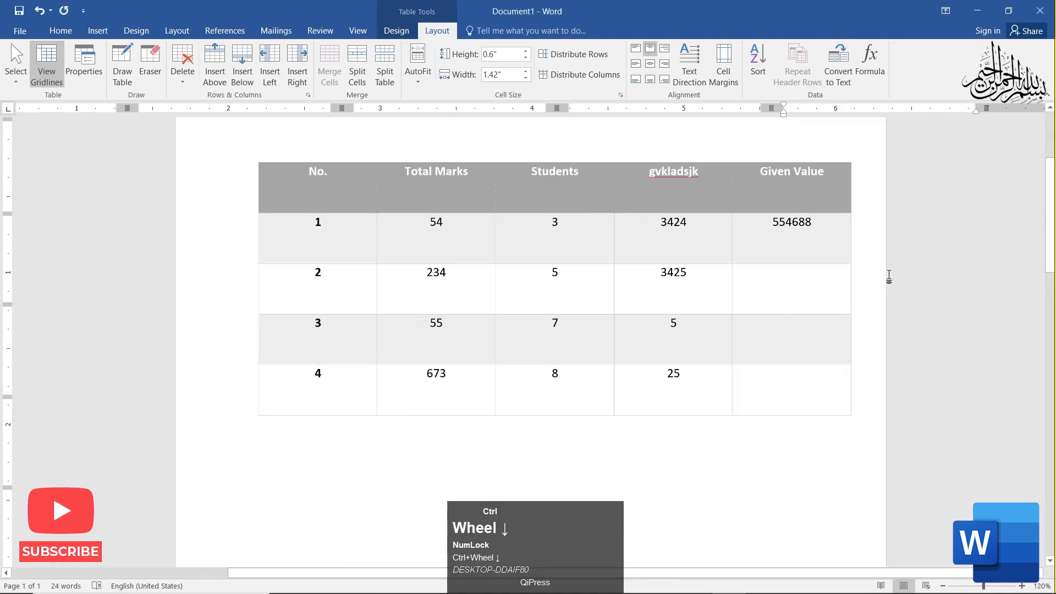
- Review the formula behind the Given Value result of row 1 and close it without changes
scroll(880, 275, up, 3)
click(860, 229)
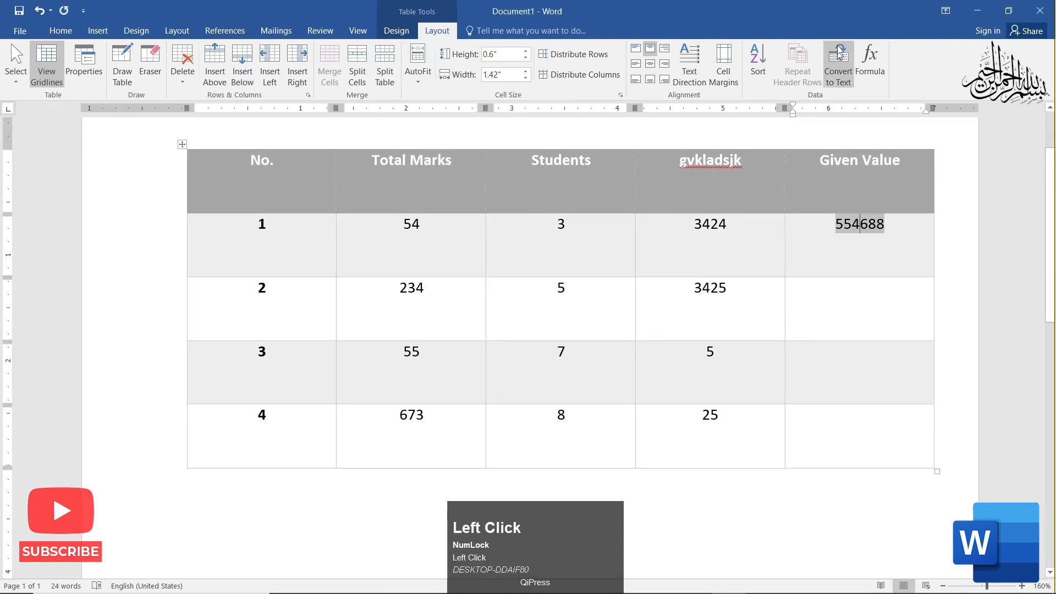
click(870, 62)
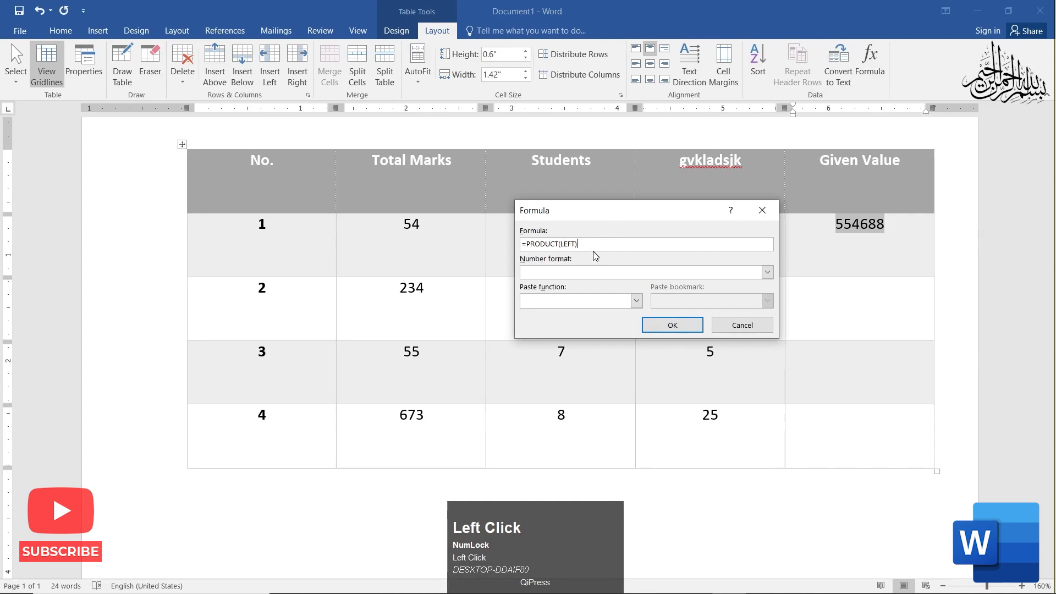
click(737, 325)
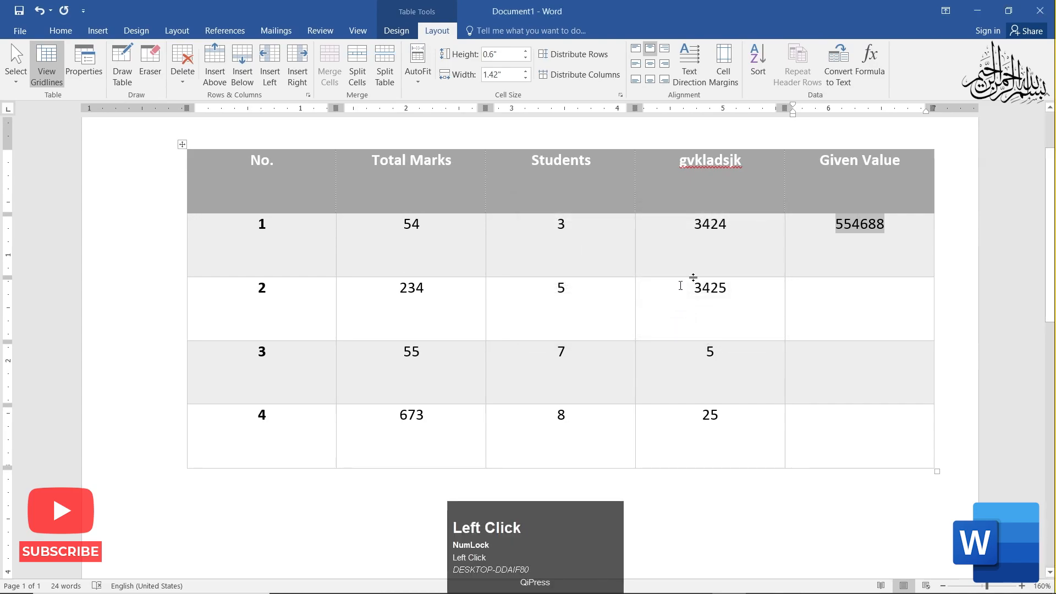
click(842, 311)
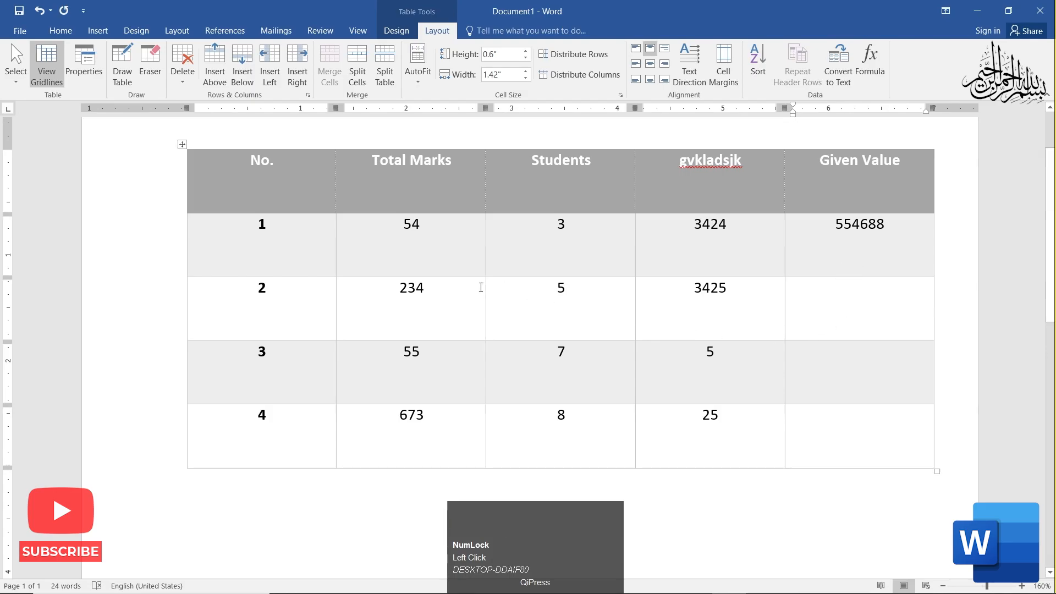
- Insert an empty table row below row 4
scroll(760, 367, down, 2)
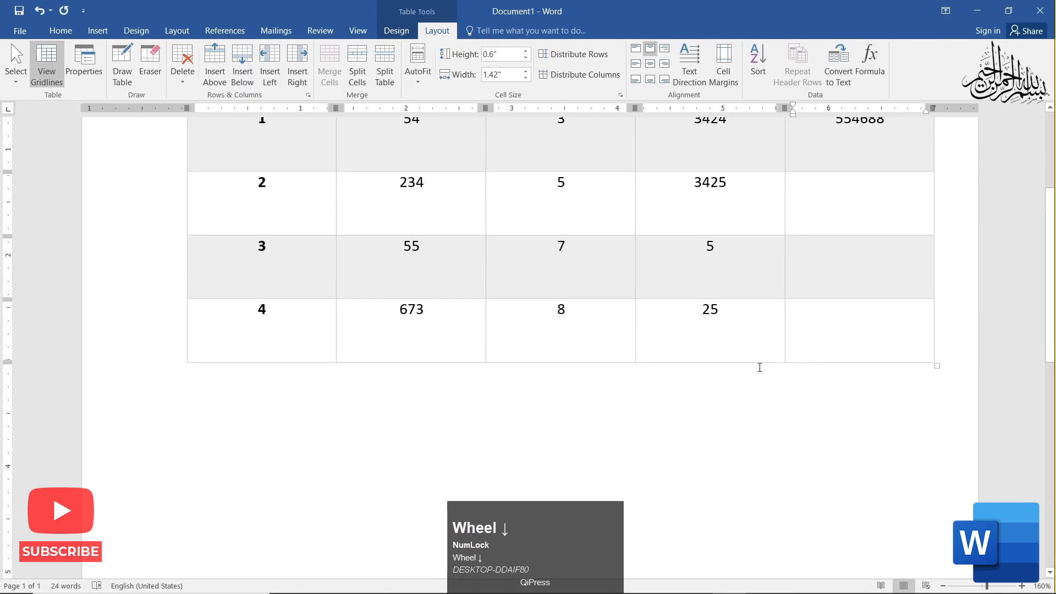
click(674, 342)
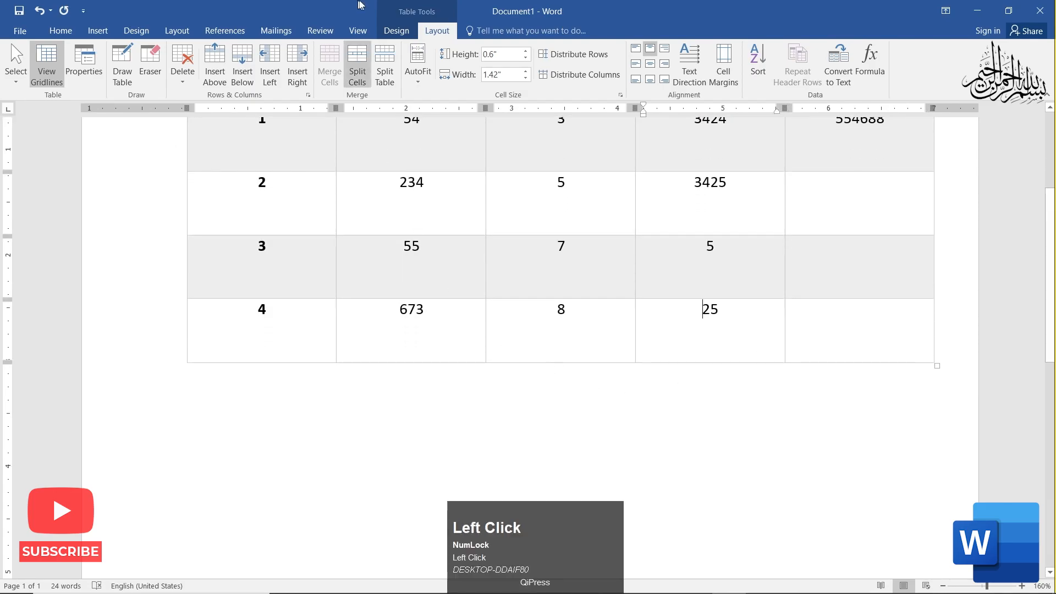
click(246, 82)
- Insert the formula =SUM(ABOVE) in the Students cell of the empty bottom row and delete its result
click(601, 396)
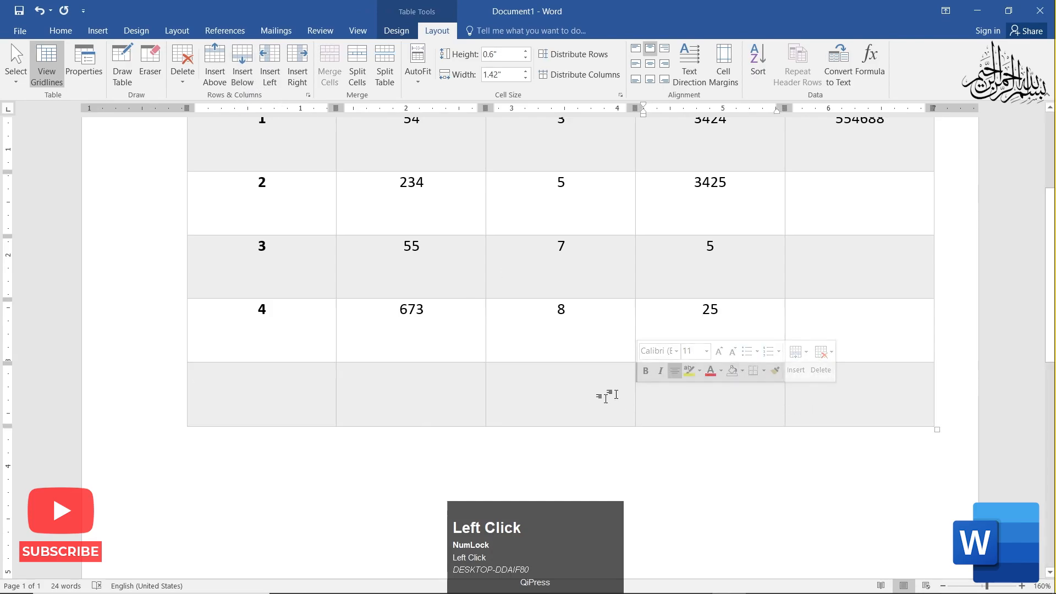
scroll(557, 227, up, 2)
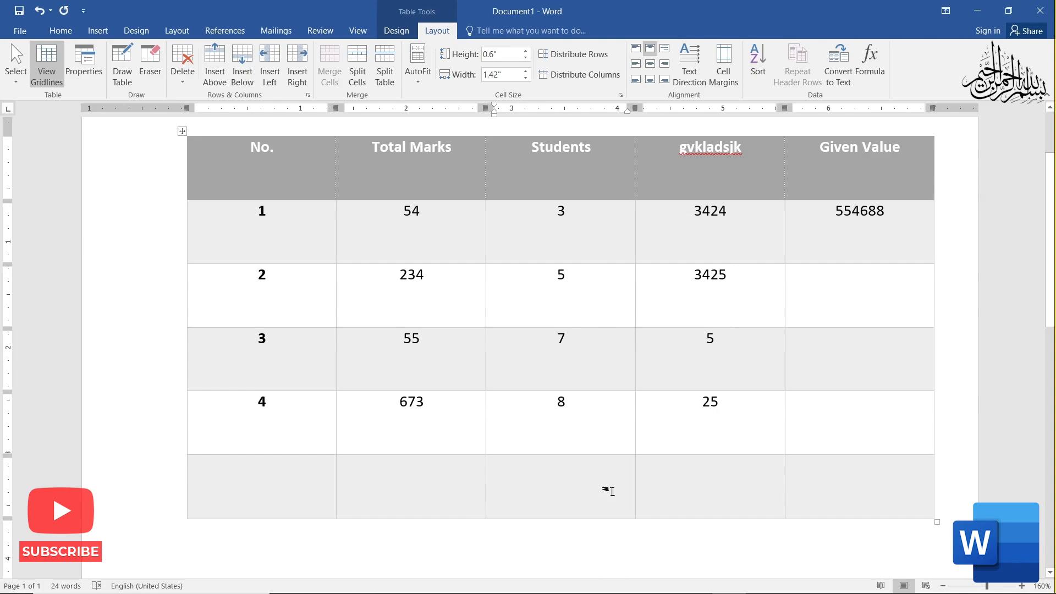
click(876, 63)
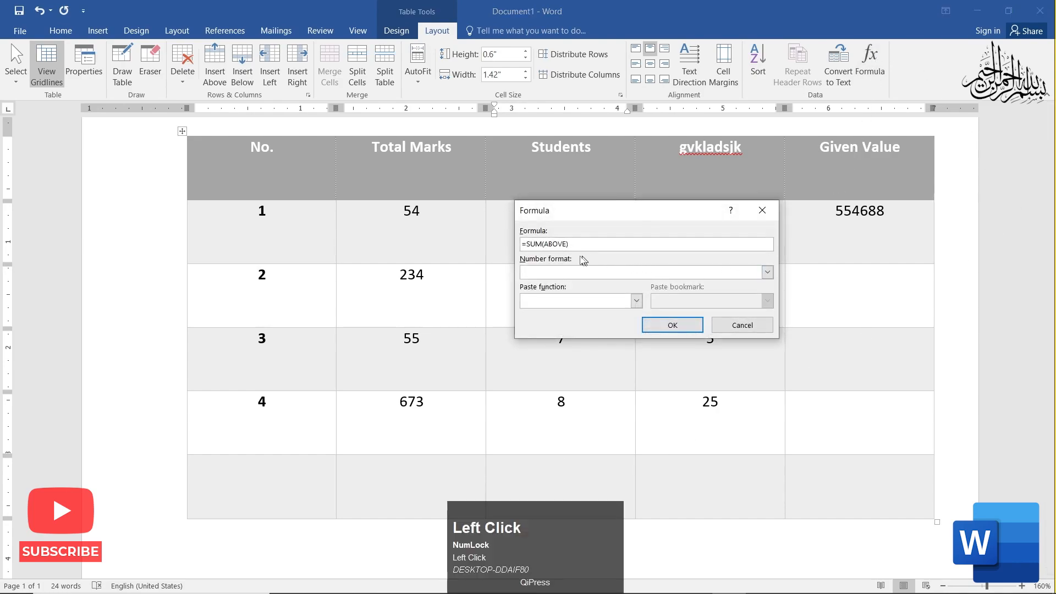
drag(575, 214, 765, 232)
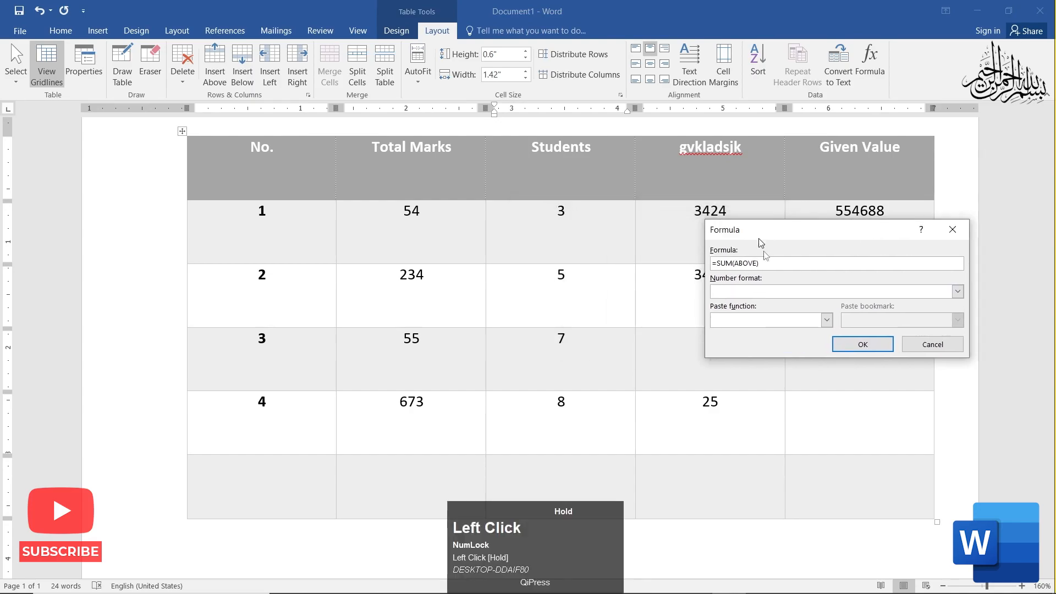
click(846, 352)
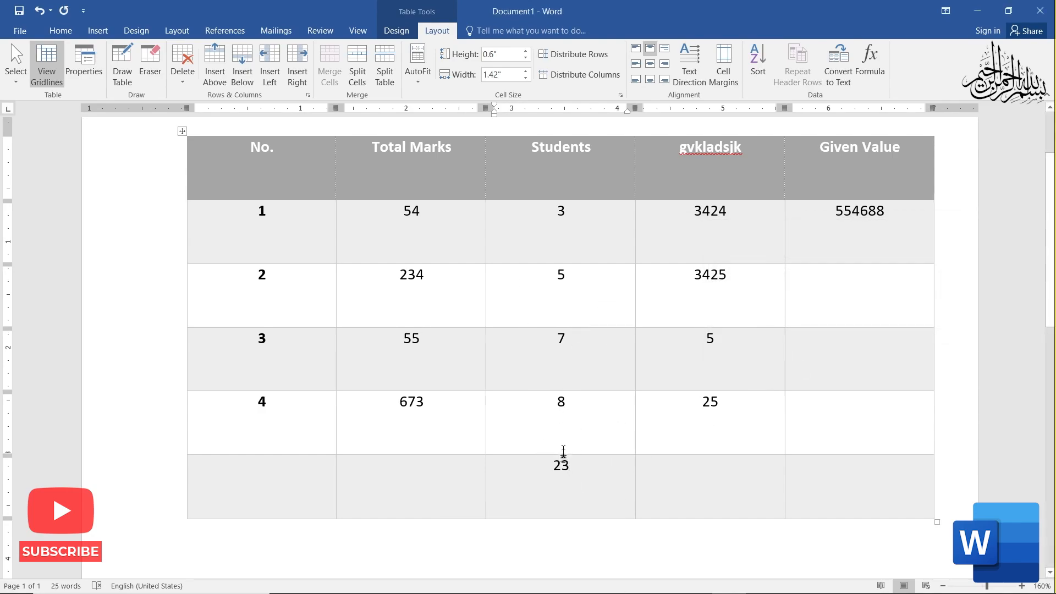
drag(570, 470, 561, 470)
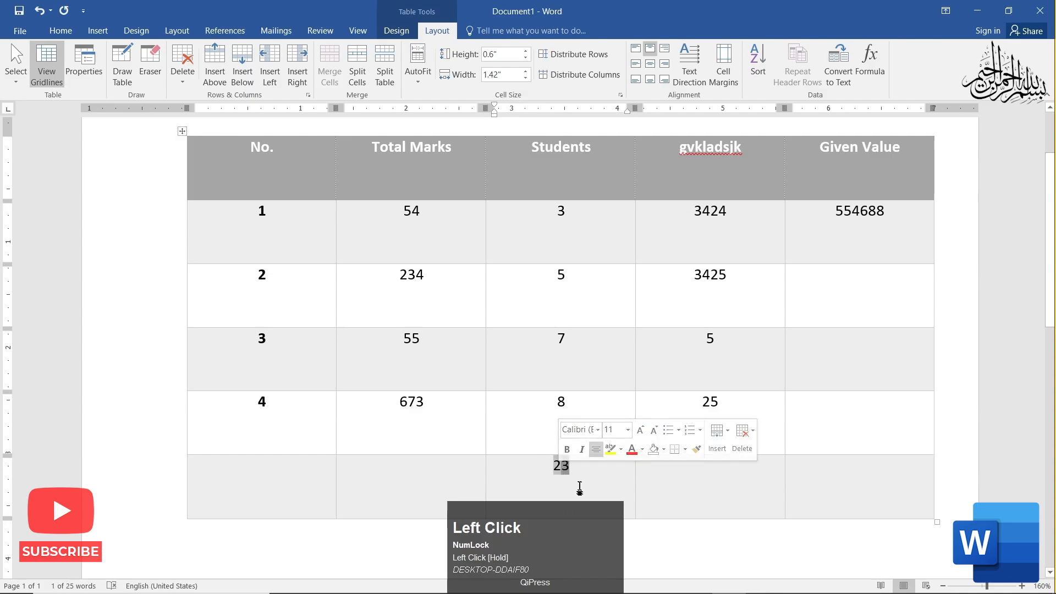
key(BackSpace)
- Add a blank line below the table and insert an empty field there containing an equals sign
scroll(500, 434, down, 5)
click(313, 297)
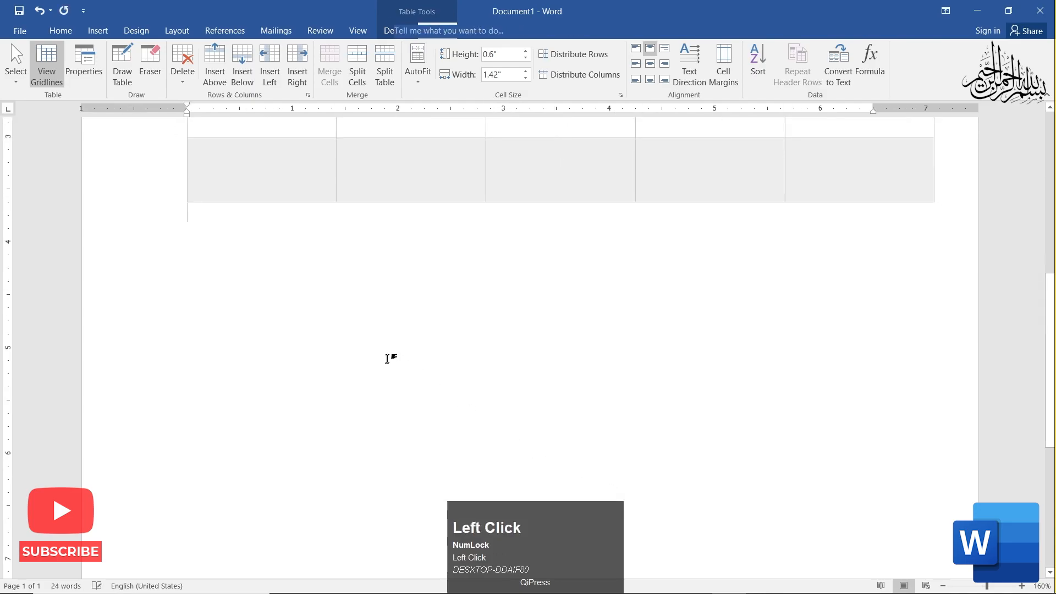
key(Return)
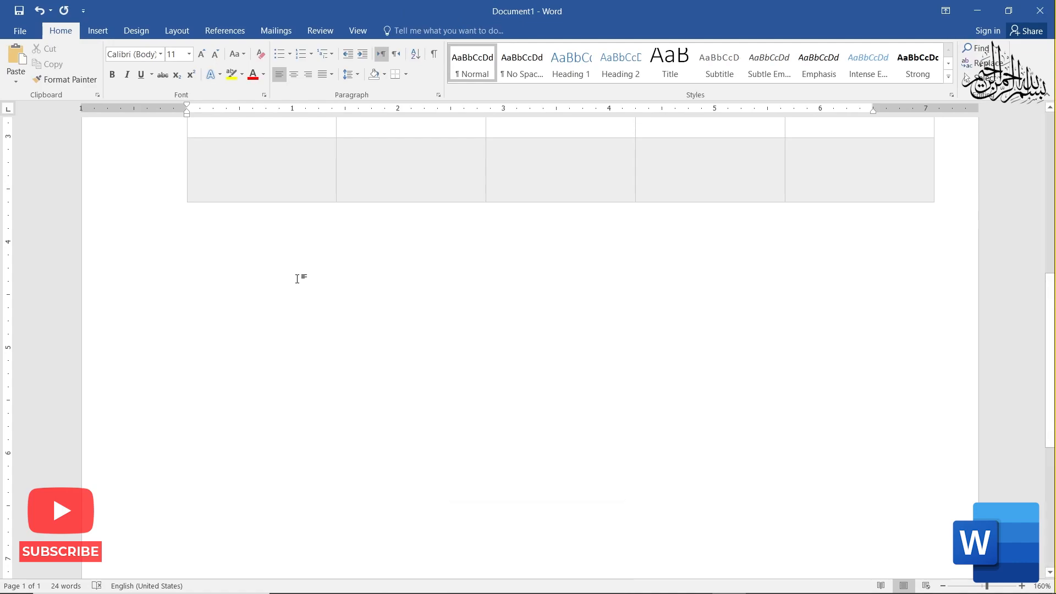
key(ctrl+F9)
text(=)
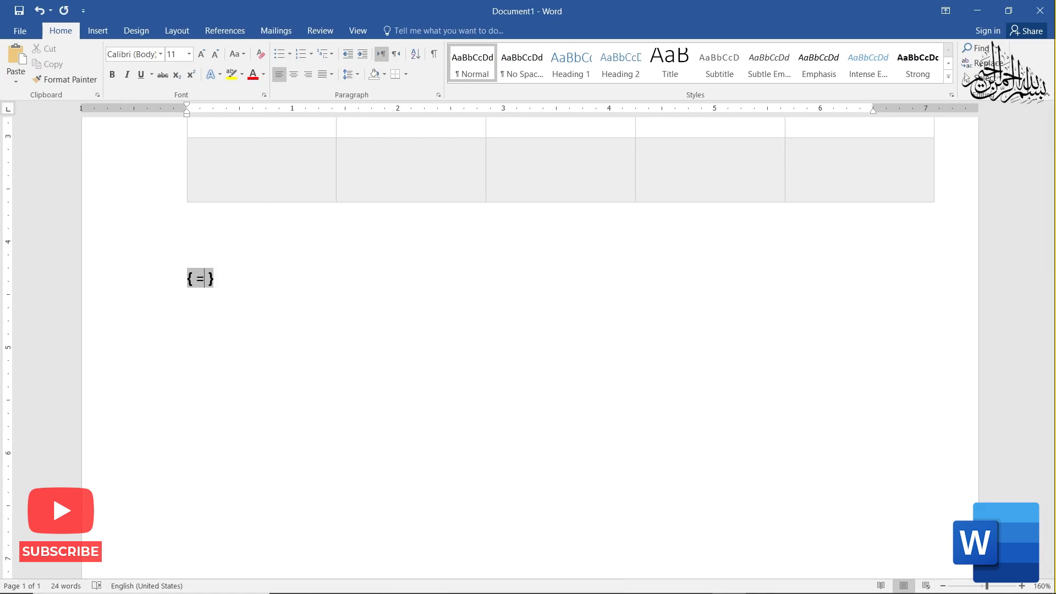
- Extend the field's formula below the table to =4325+
scroll(226, 417, up, 2)
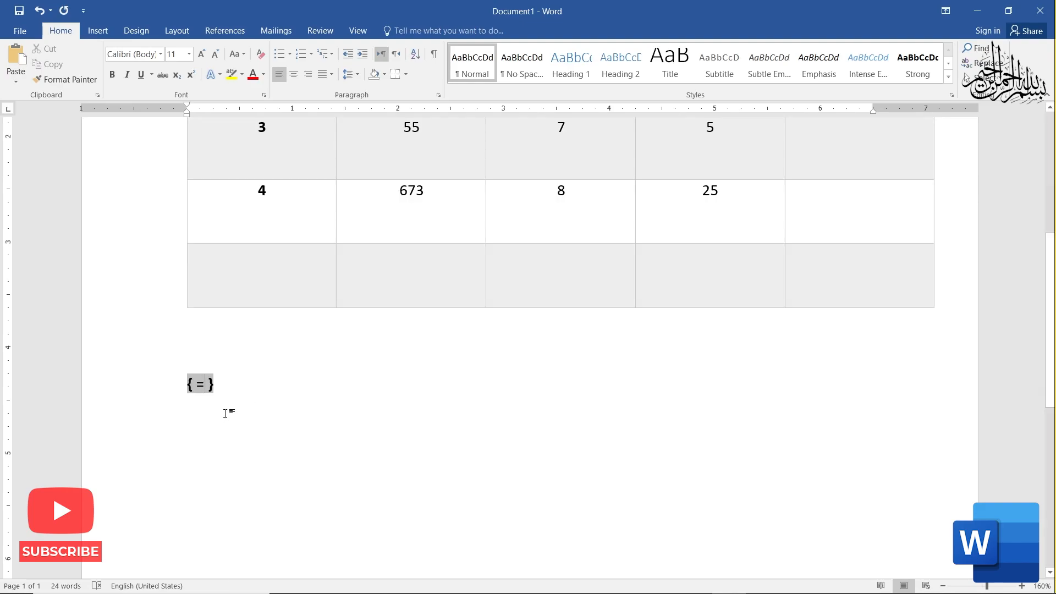
text(4325)
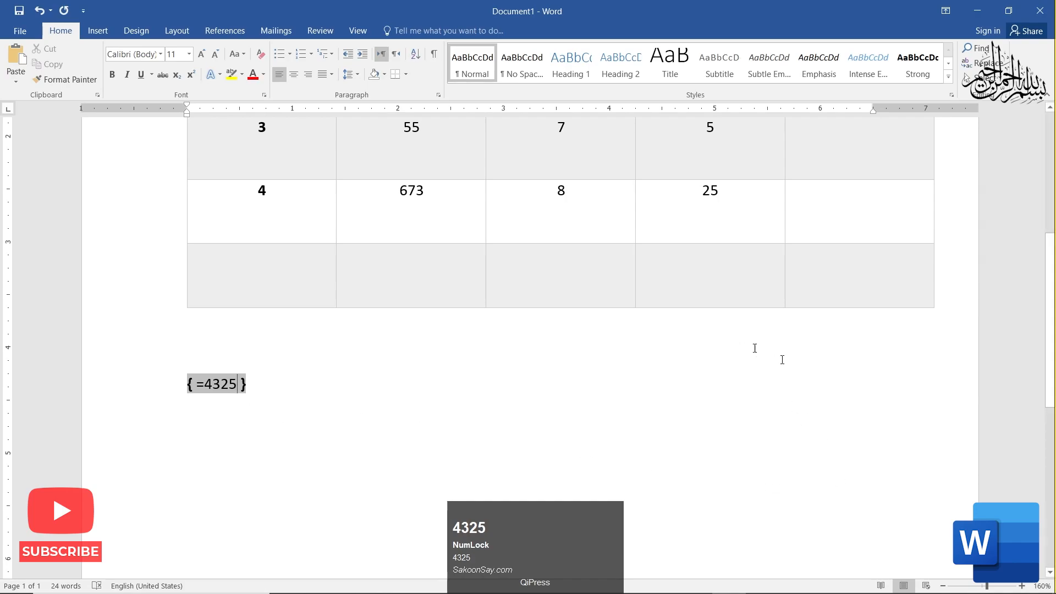
scroll(955, 405, up, 4)
scroll(589, 299, down, 2)
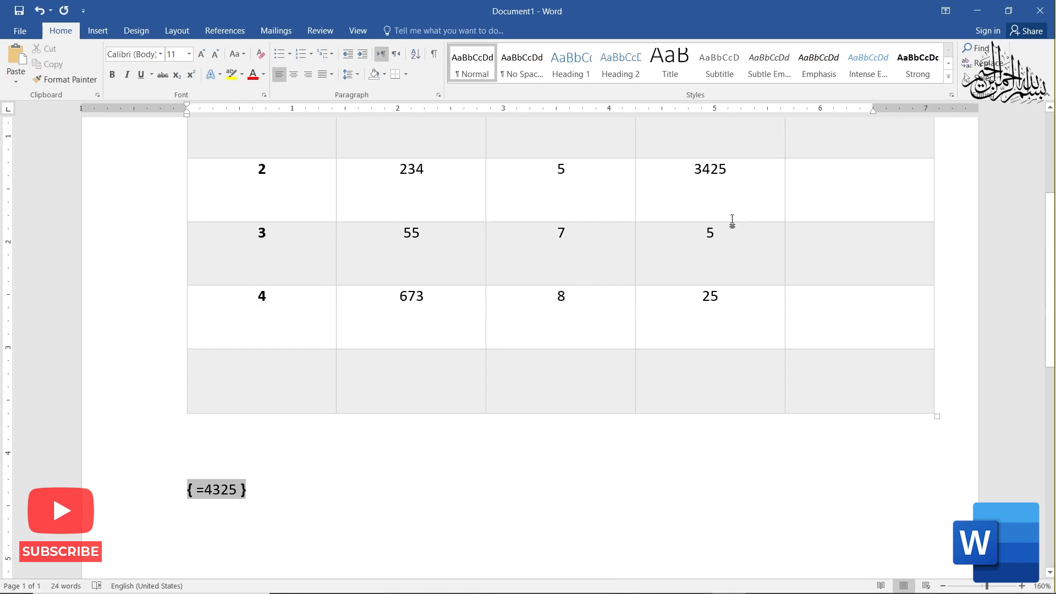
scroll(732, 220, up, 2)
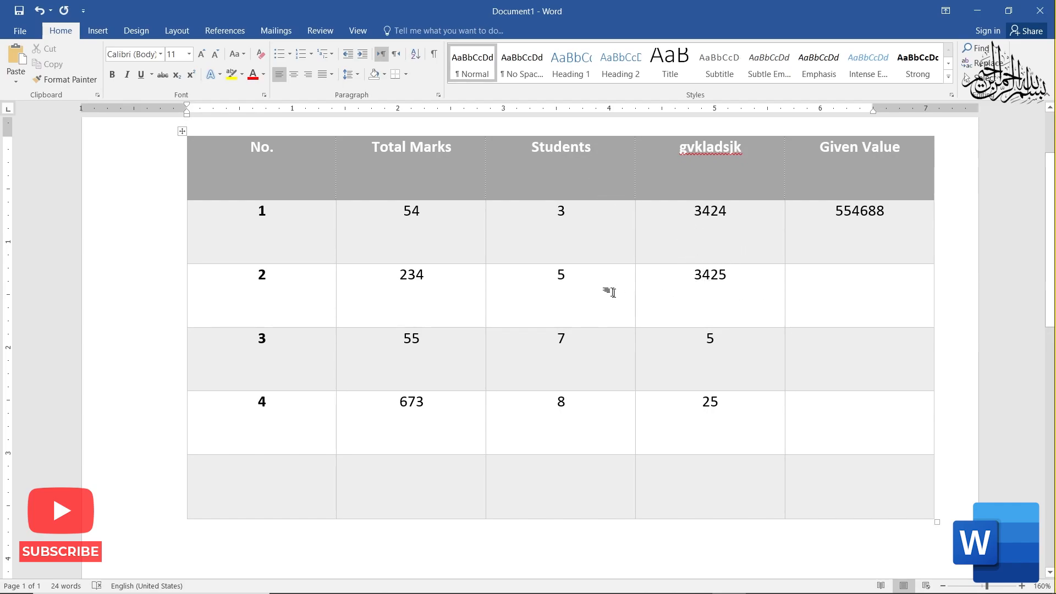
scroll(621, 298, down, 4)
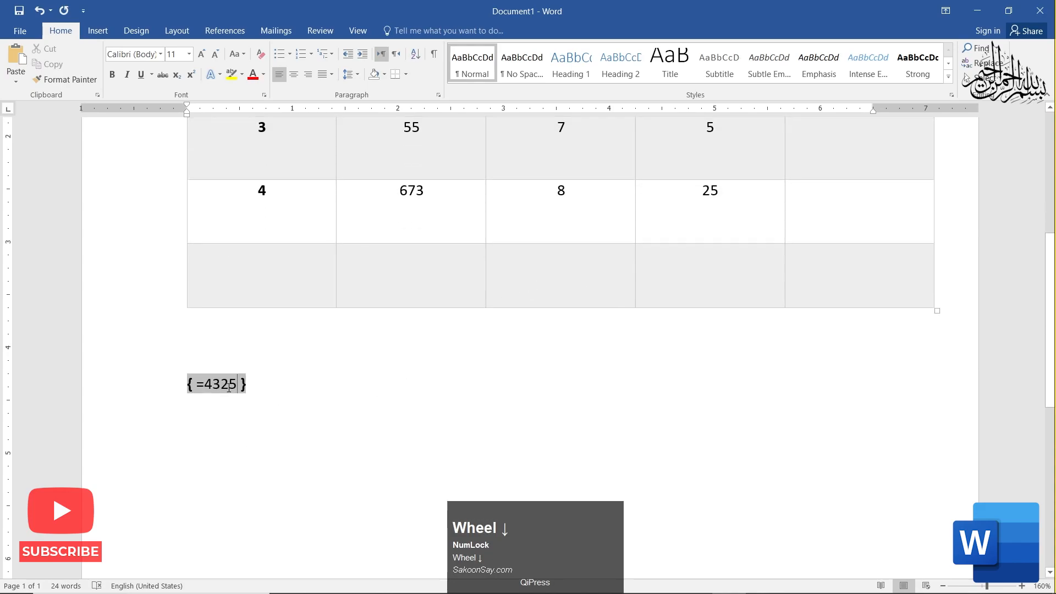
text(+)
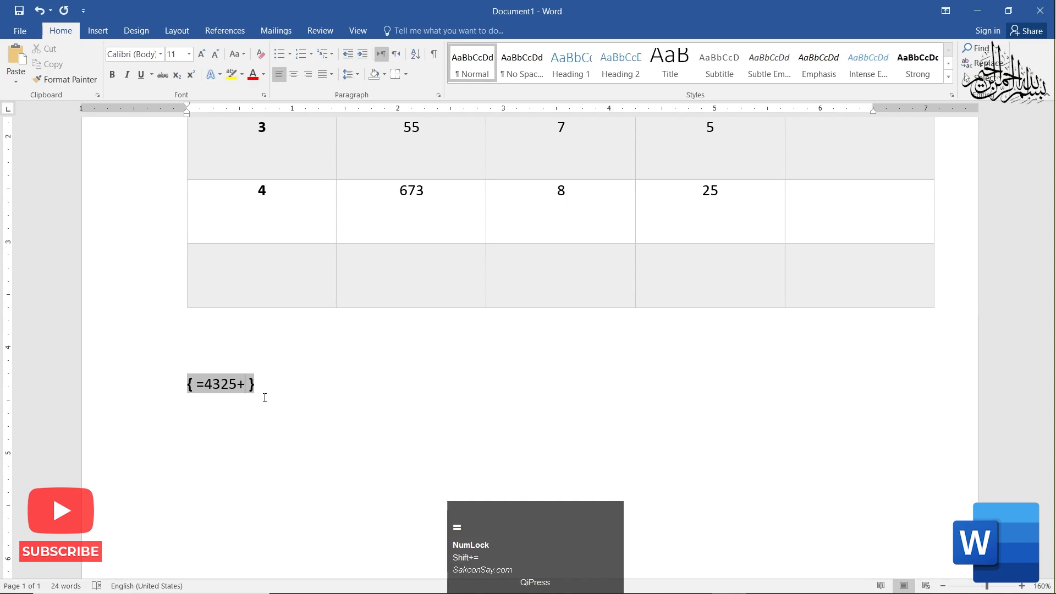
- Look up the Total Marks value of row 4 by selecting it in the table
drag(400, 191, 427, 191)
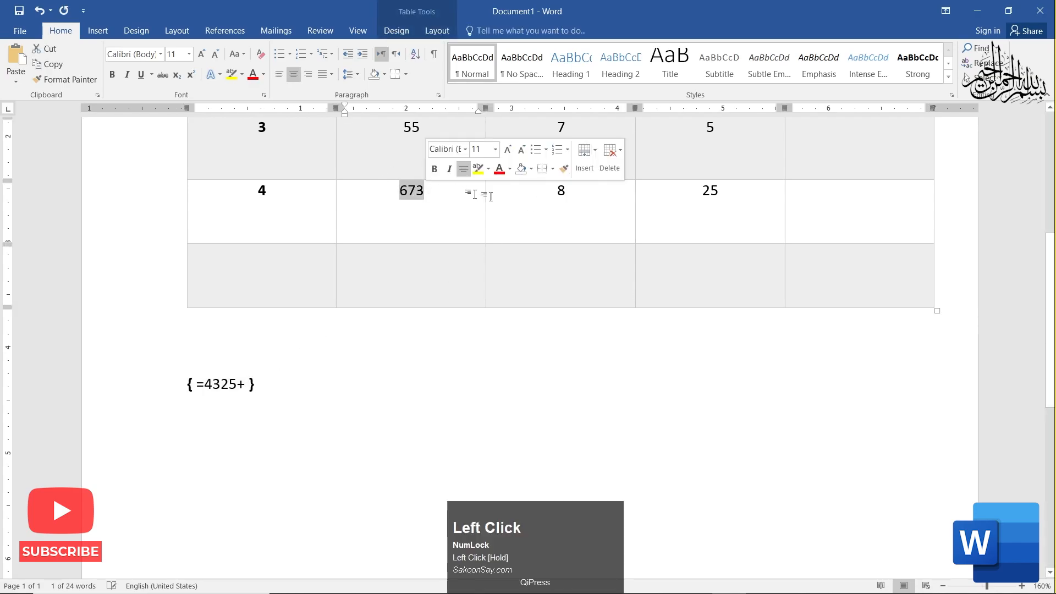
scroll(466, 193, up, 4)
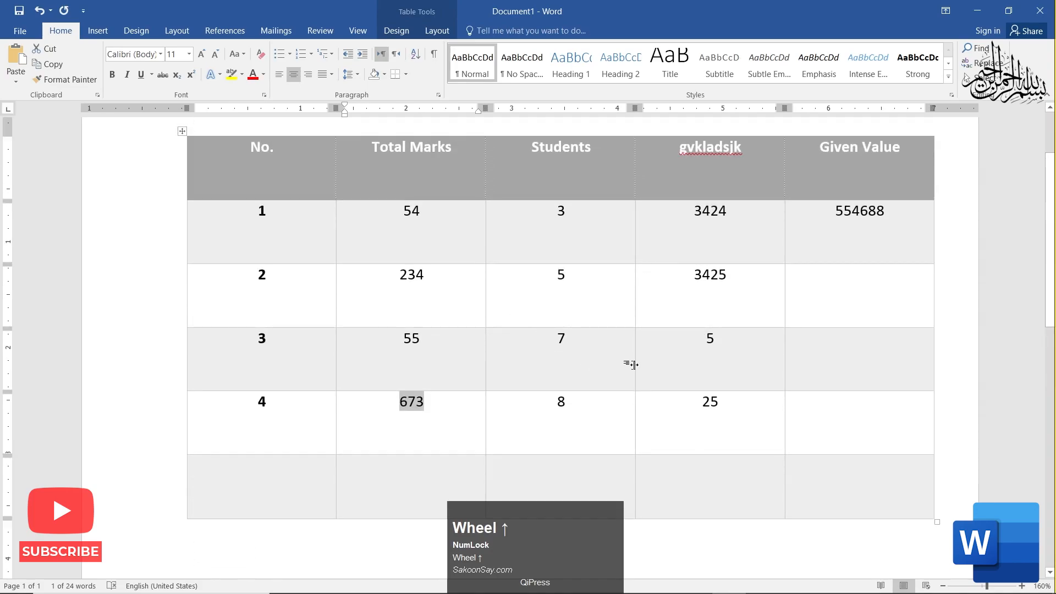
click(407, 401)
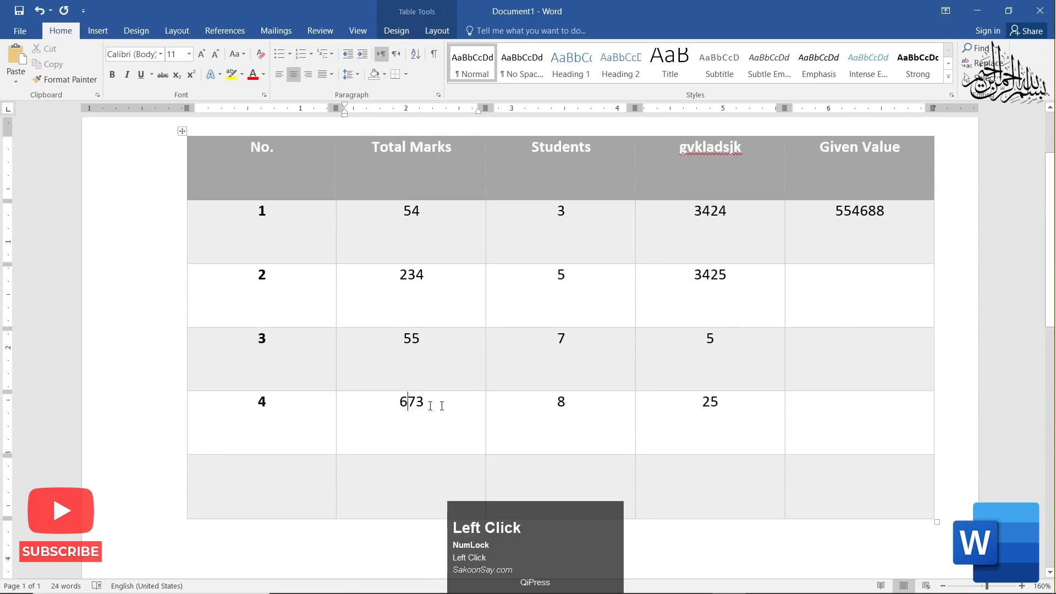
- Complete the formula in the field below the table as =4325+56345
scroll(431, 406, down, 4)
scroll(676, 224, up, 4)
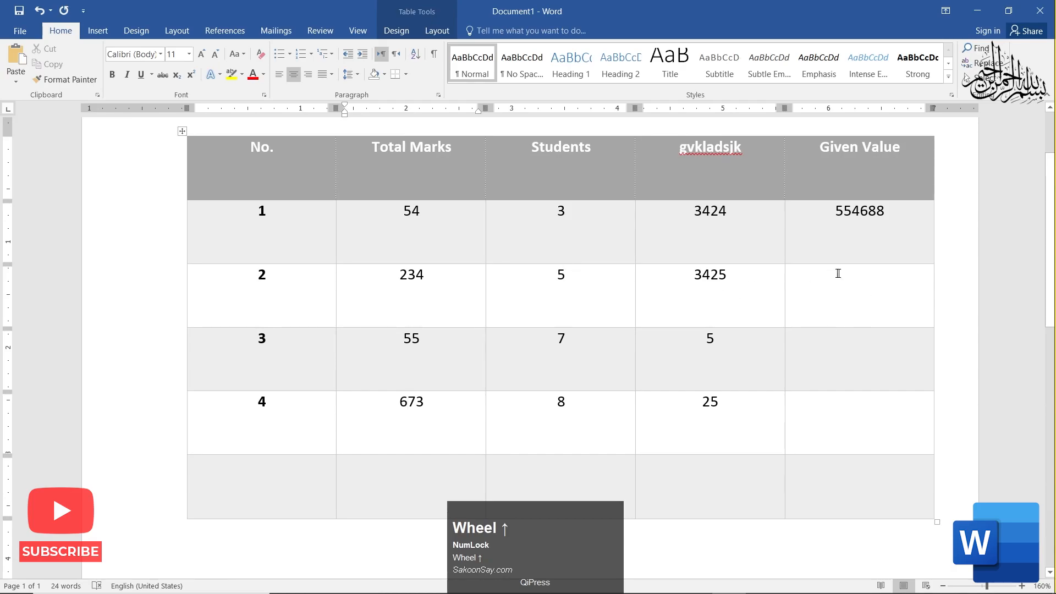
scroll(444, 358, down, 4)
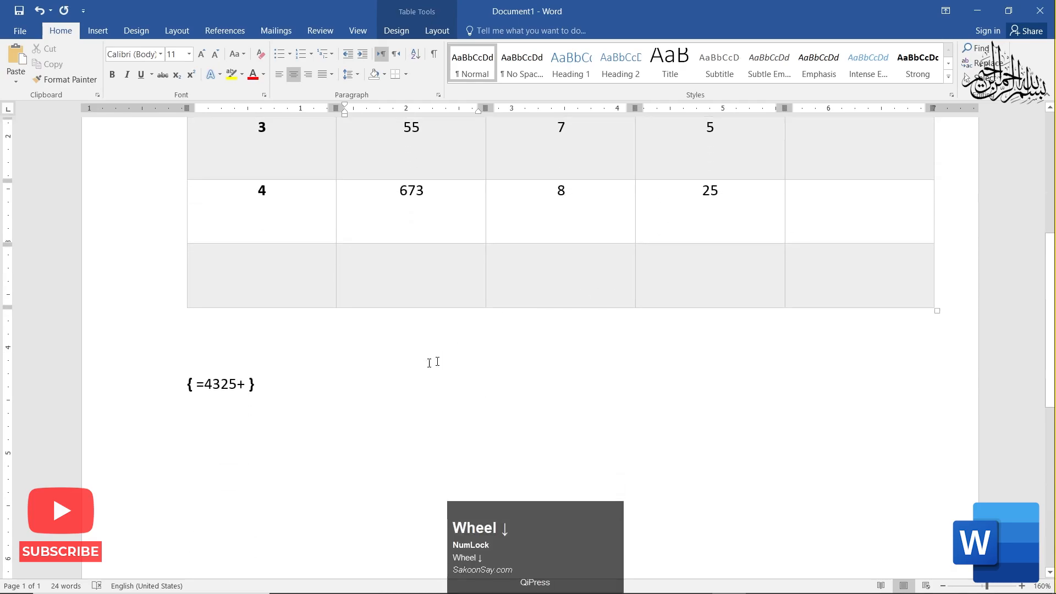
click(244, 388)
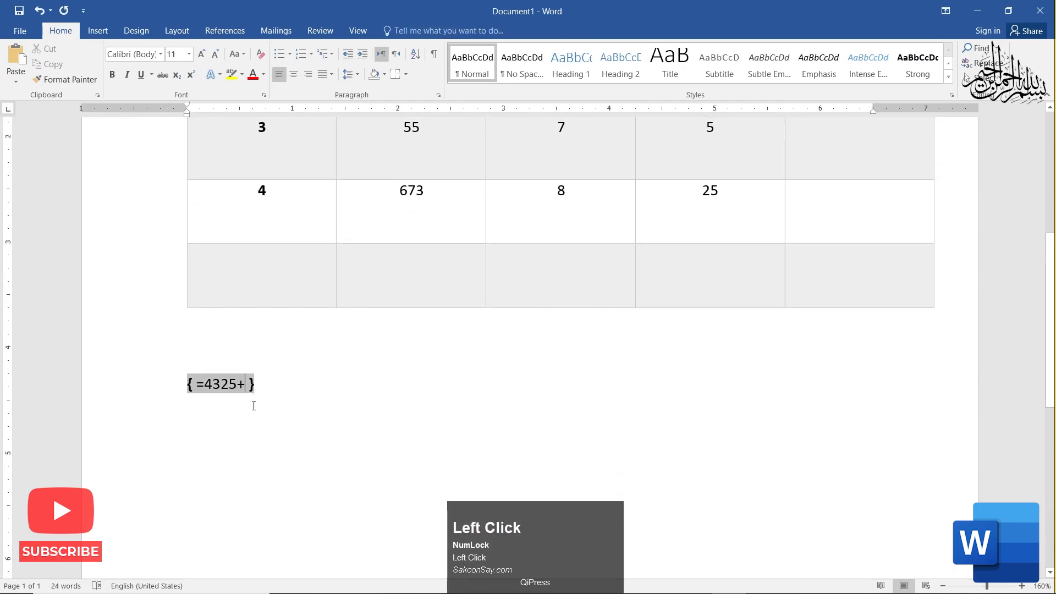
text(56345)
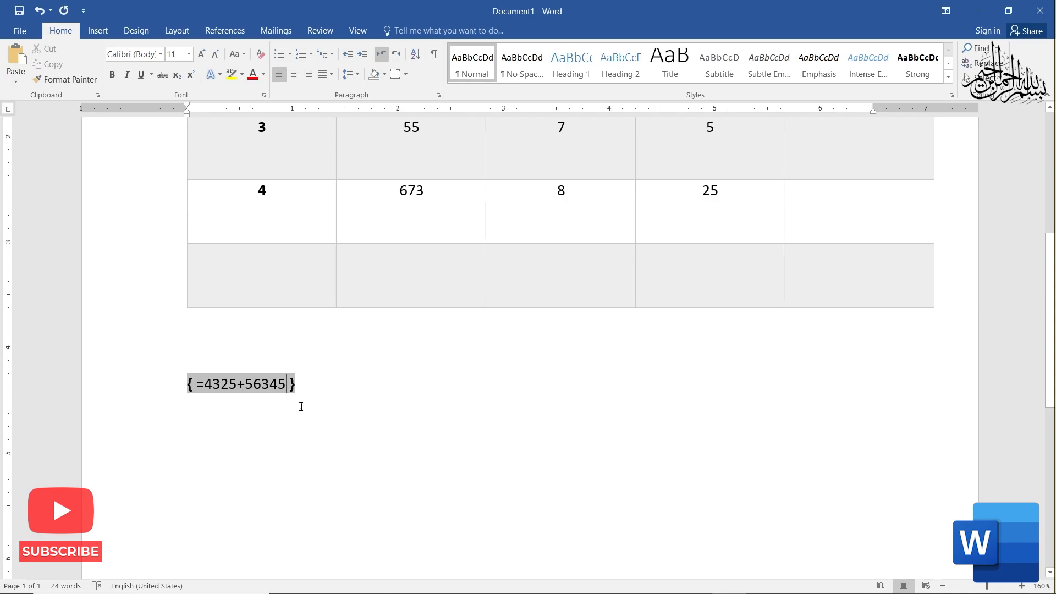
- Try to evaluate the =4325+56345 field by adding line breaks inside and after it
click(294, 394)
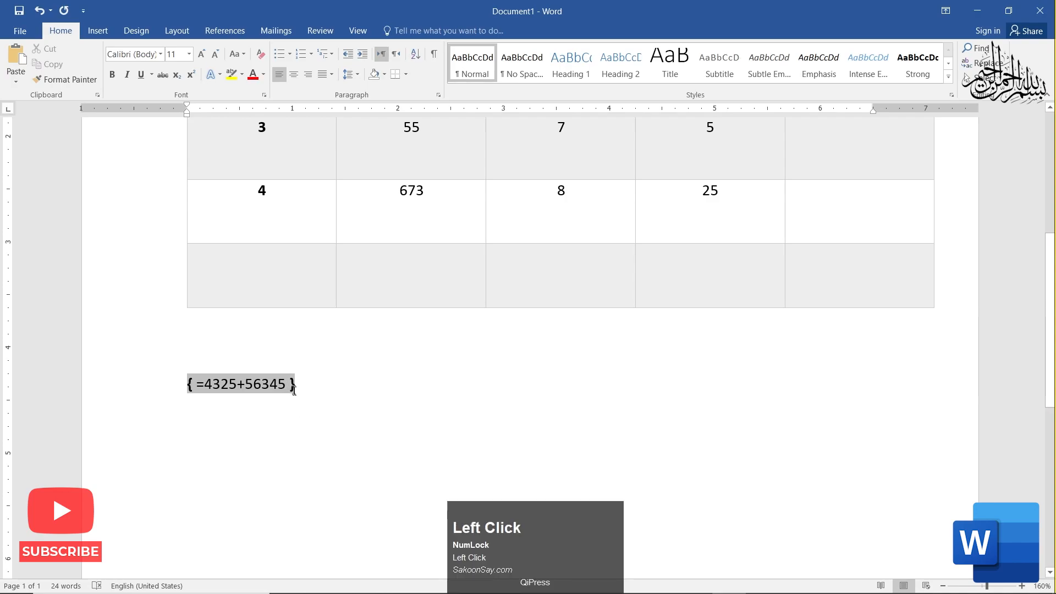
key(BackSpace)
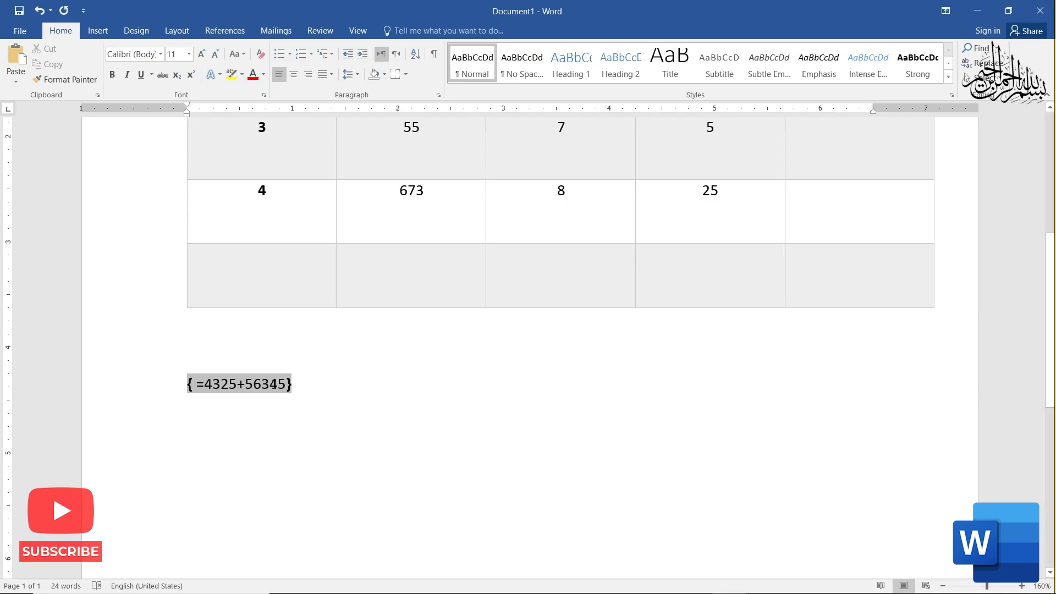
key(Return)
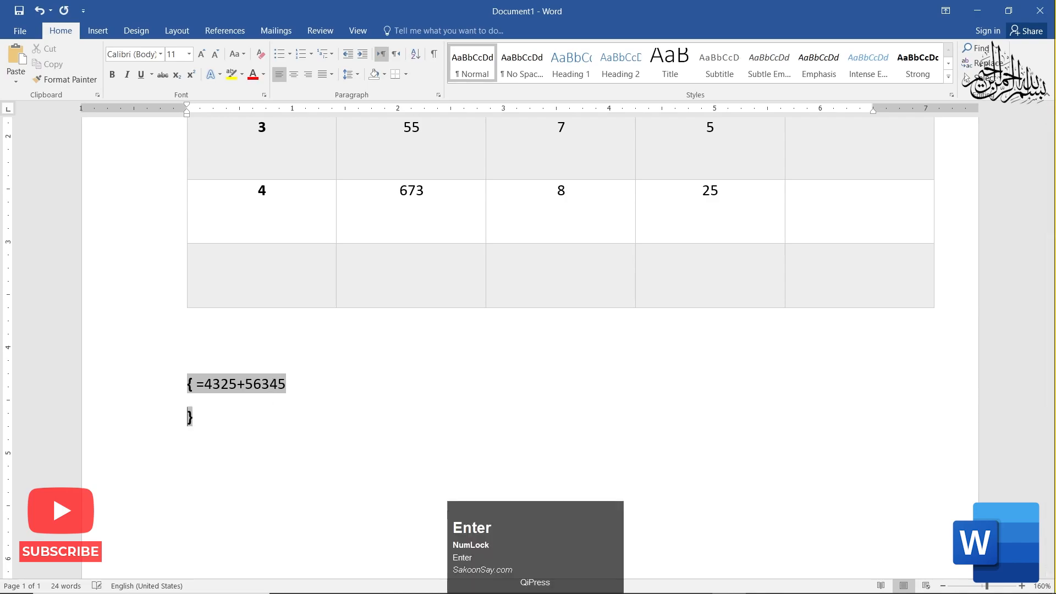
key(Return)
key(Return)
key(ctrl+z)
key(ctrl+z)
key(Right)
key(Return)
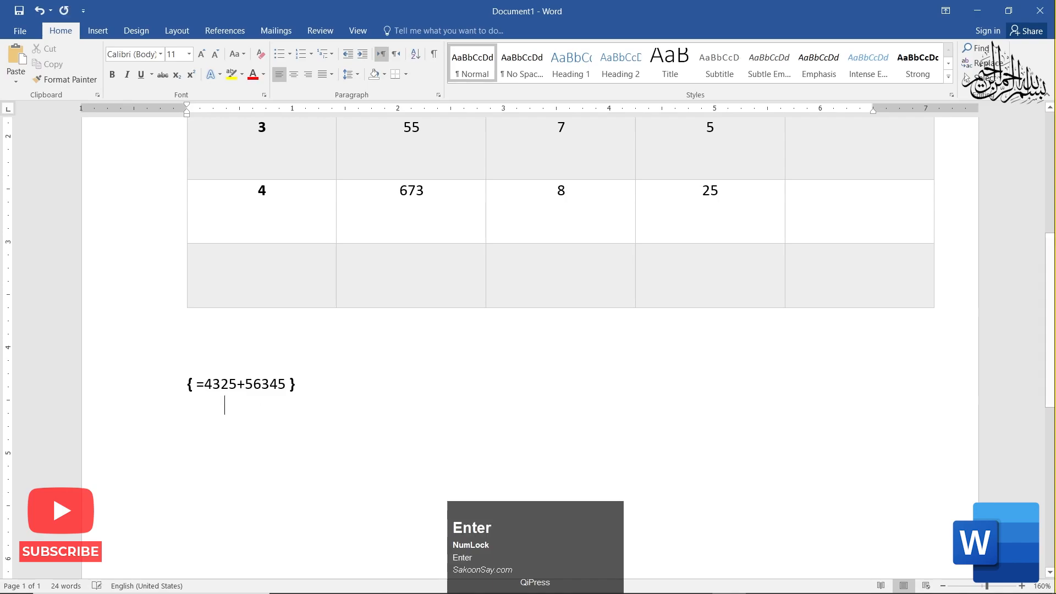
- Undo the edits back to =4325+, then complete the formula as =4325+4535 and update the field to calculate it
key(ctrl+z)
key(ctrl+z)
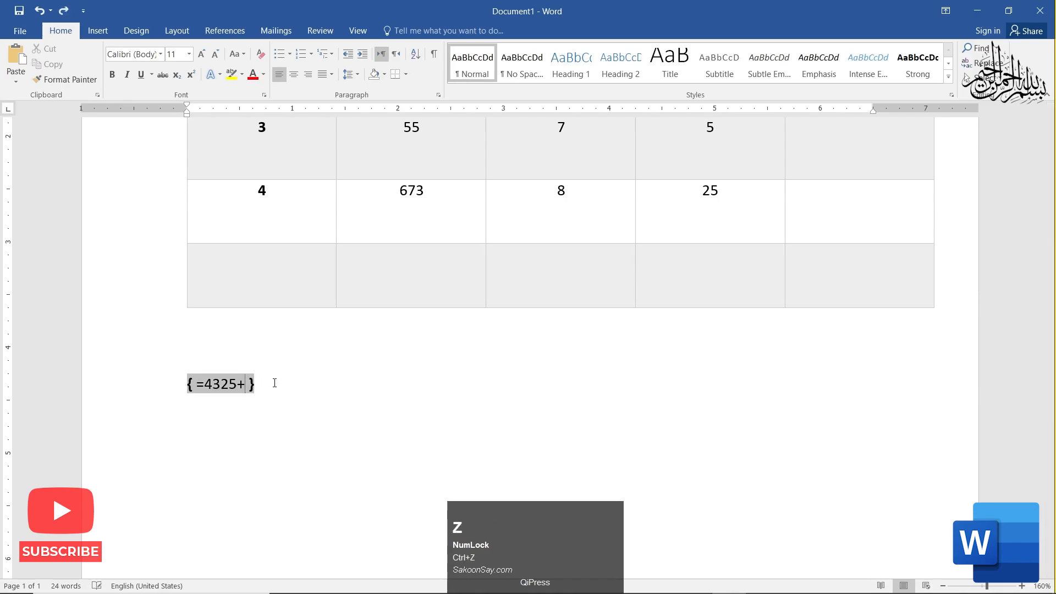
text(4535)
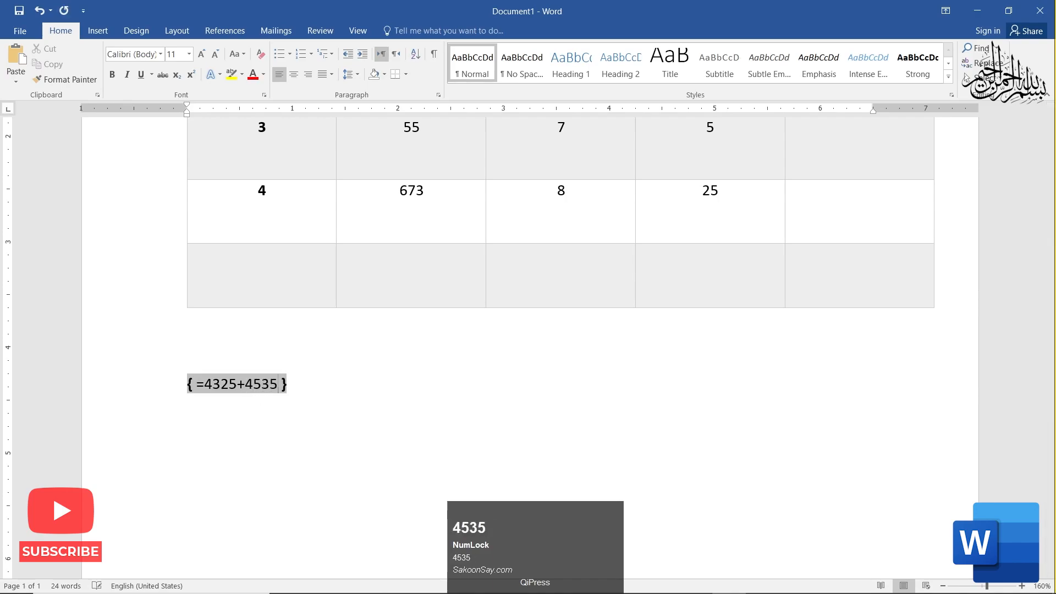
key(F9)
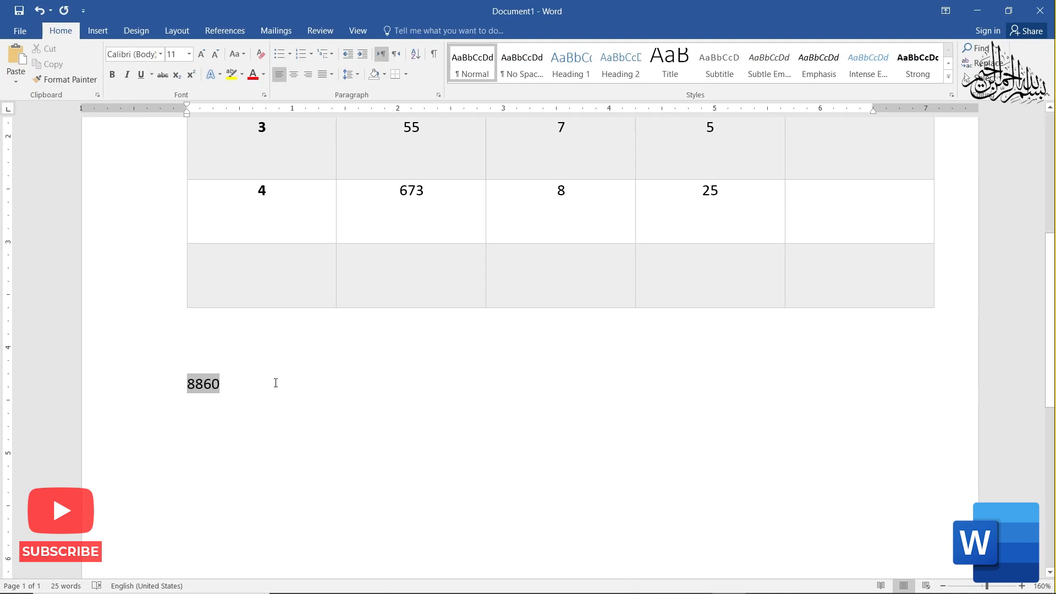
- Return to the field code, change the formula to =4325*4535, and update the field
key(ctrl+z)
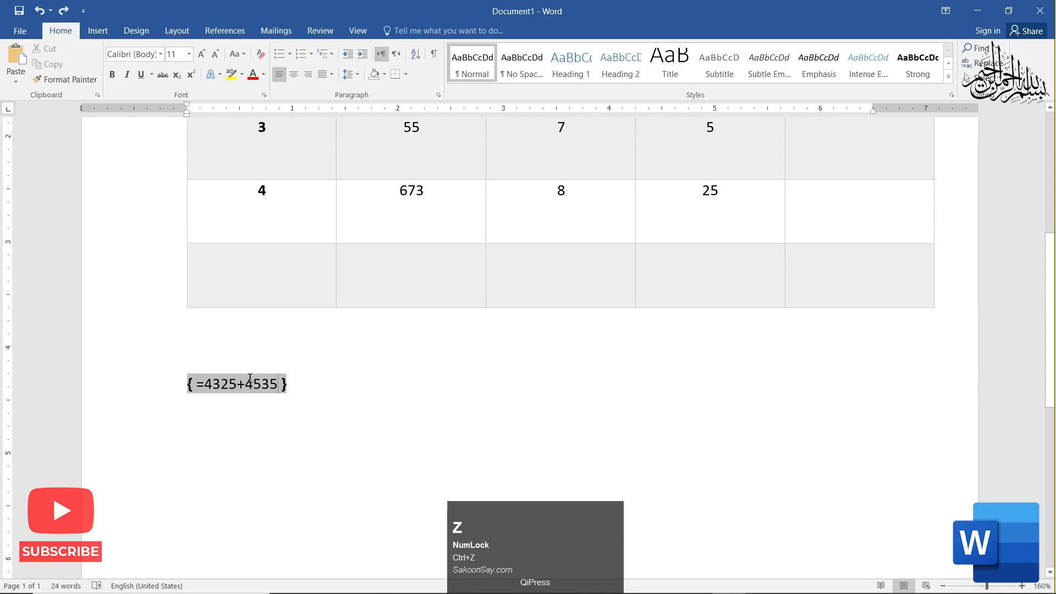
drag(244, 384, 238, 385)
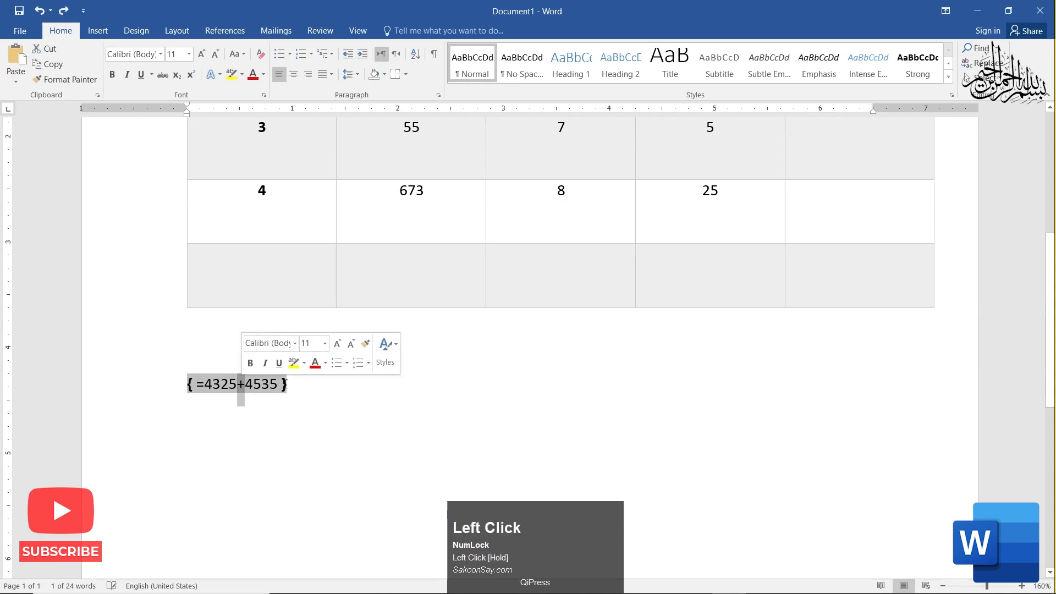
text(*)
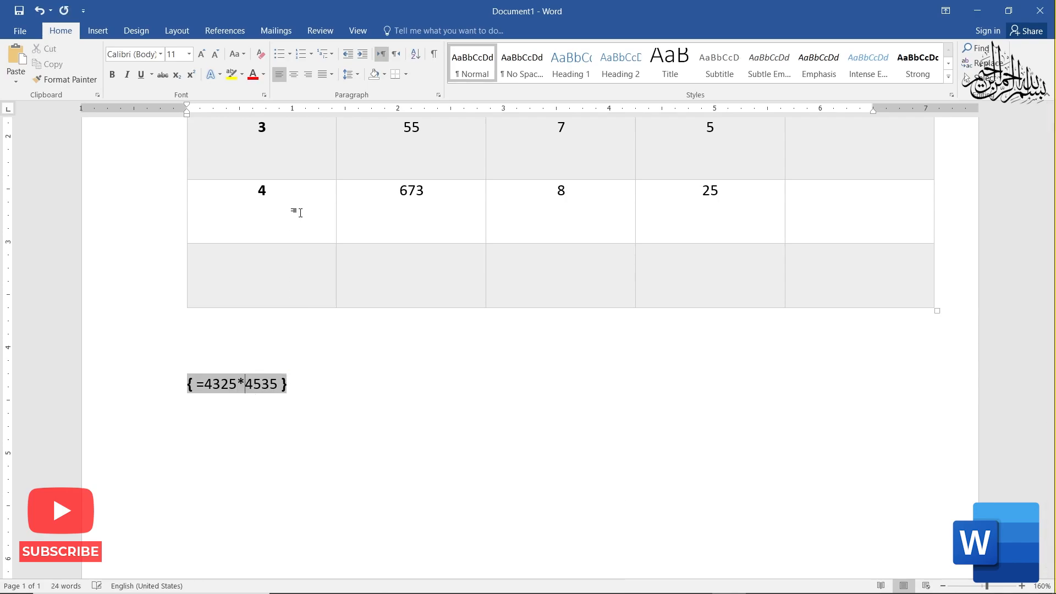
key(F9)
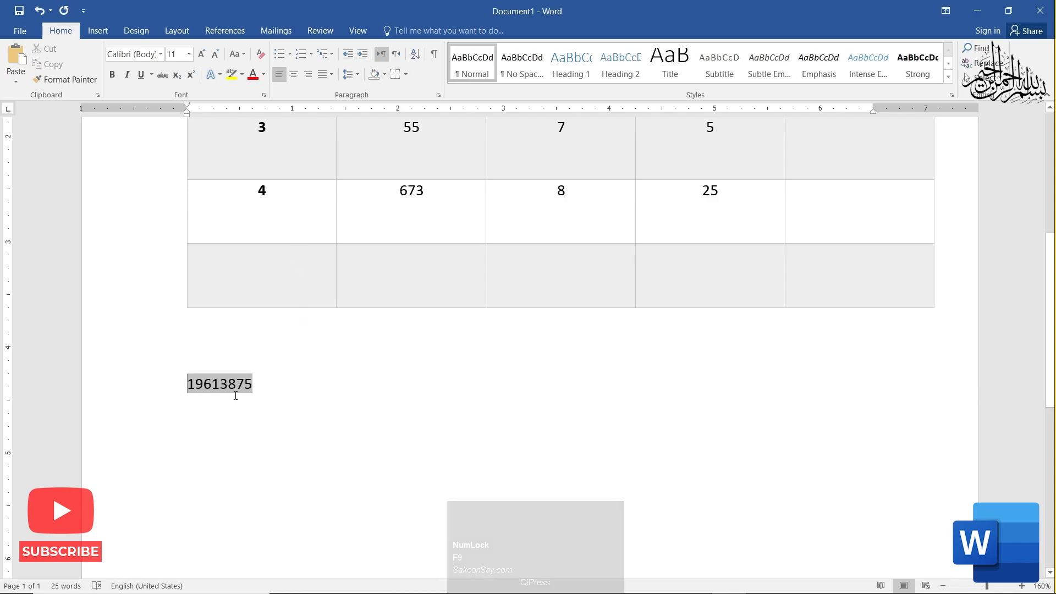
- Restore the field code, change the formula to the division =4325/4535, and update the field
key(ctrl+z)
drag(242, 387, 238, 385)
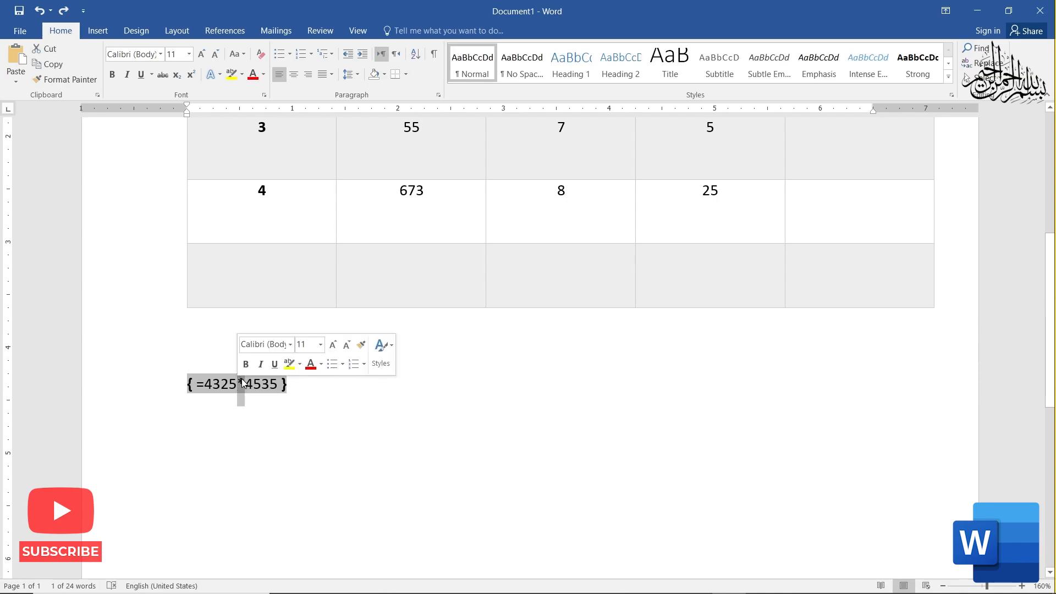
text(/)
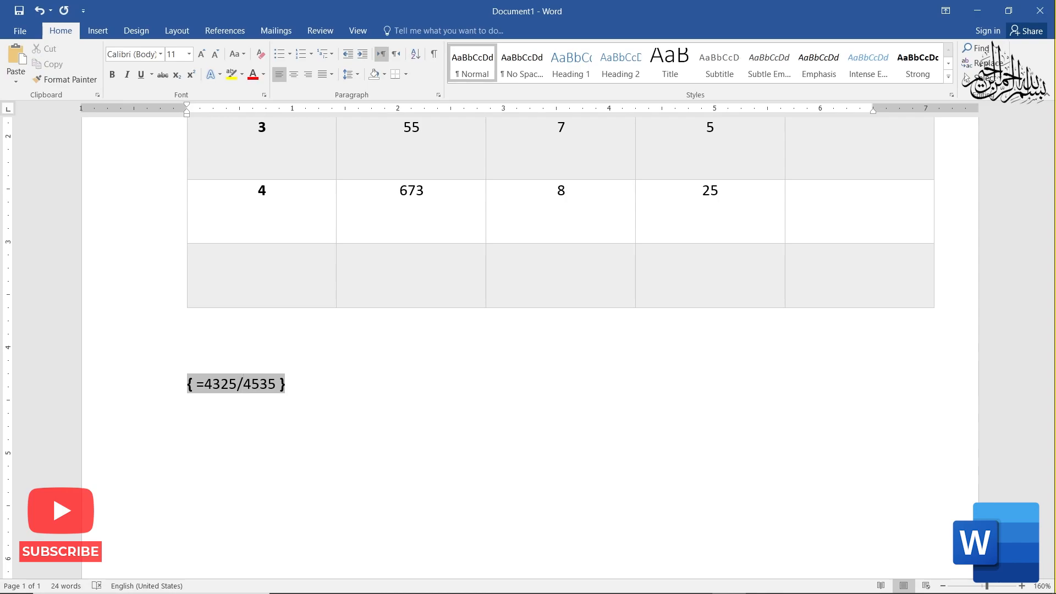
key(Return)
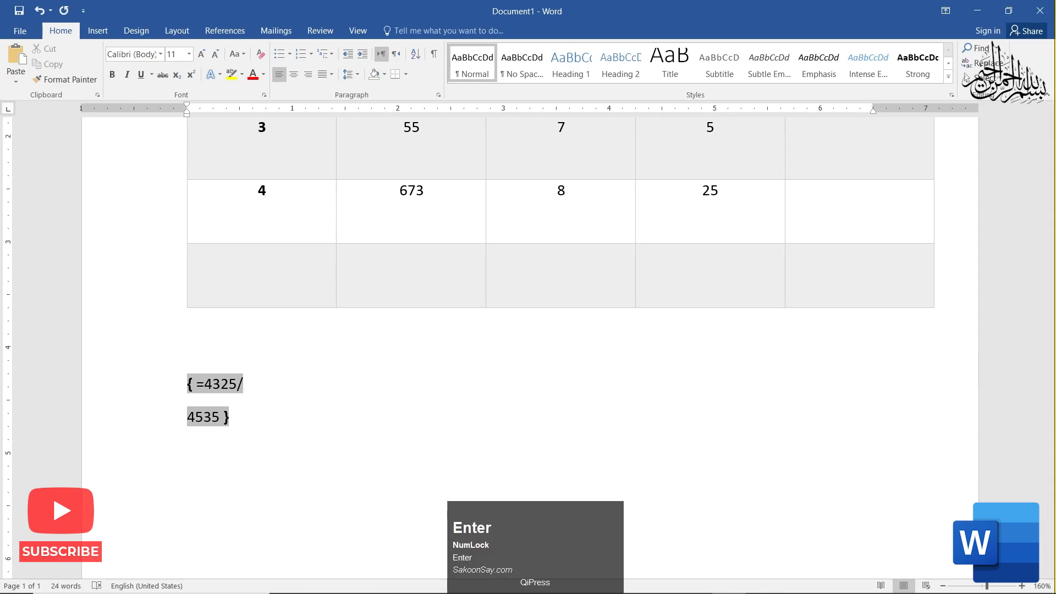
key(ctrl+z)
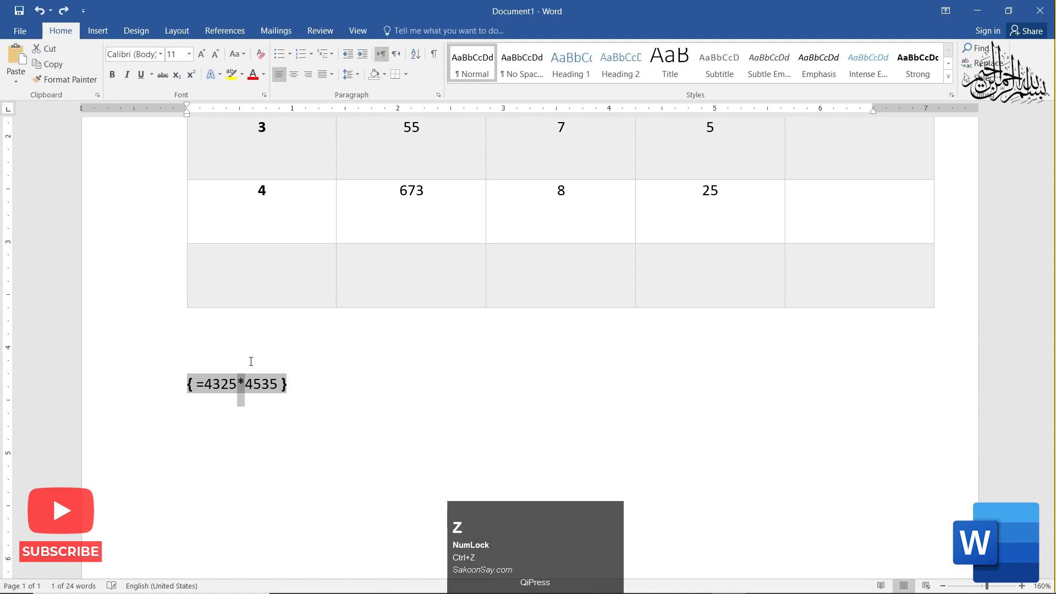
text(/)
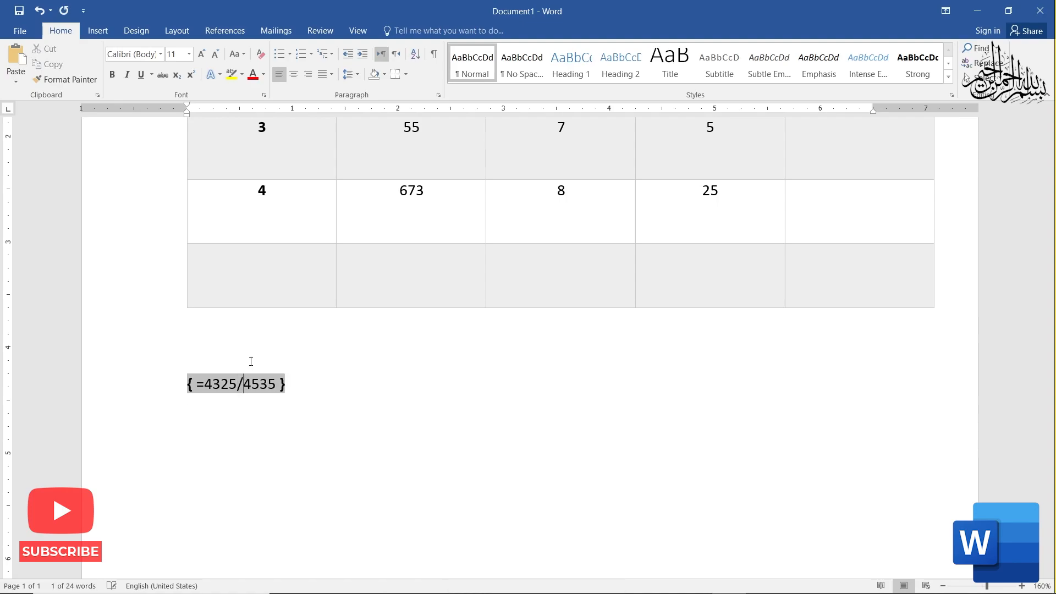
key(F9)
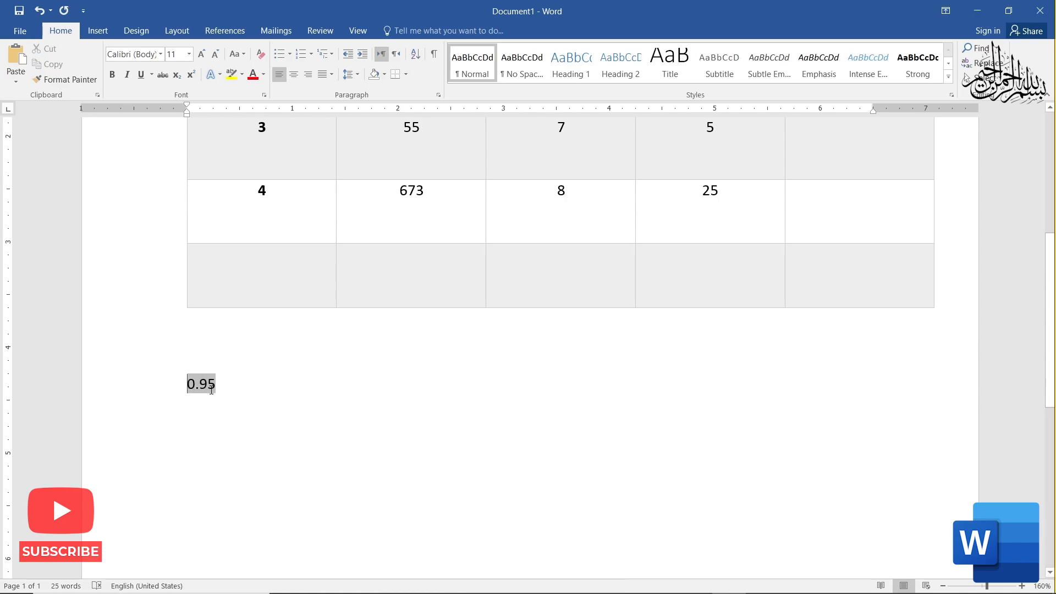
- Delete the calculated field result below the table
drag(212, 388, 172, 394)
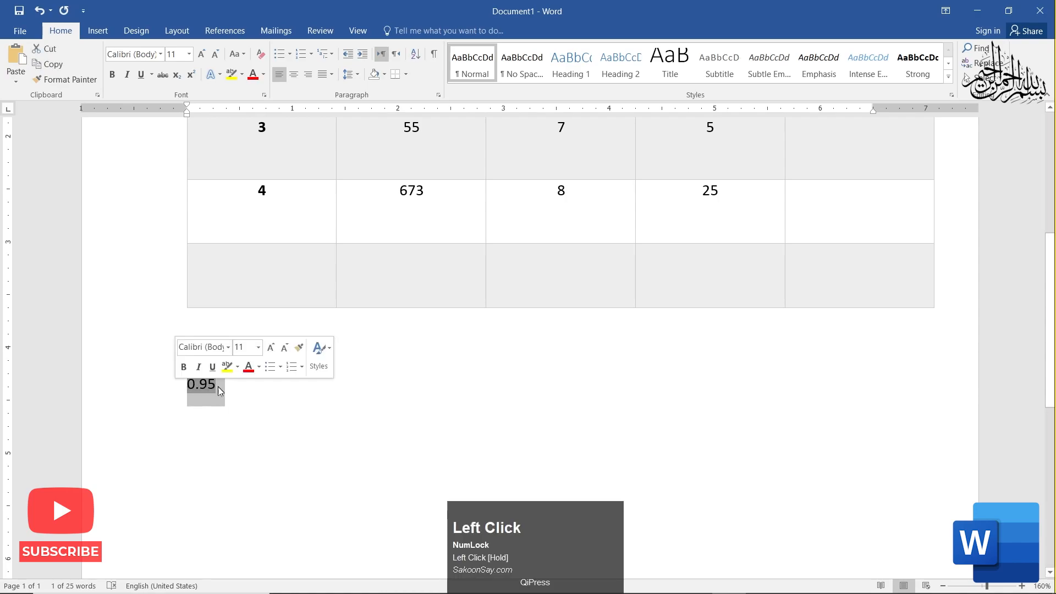
key(Delete)
scroll(695, 330, up, 3)
scroll(700, 348, down, 3)
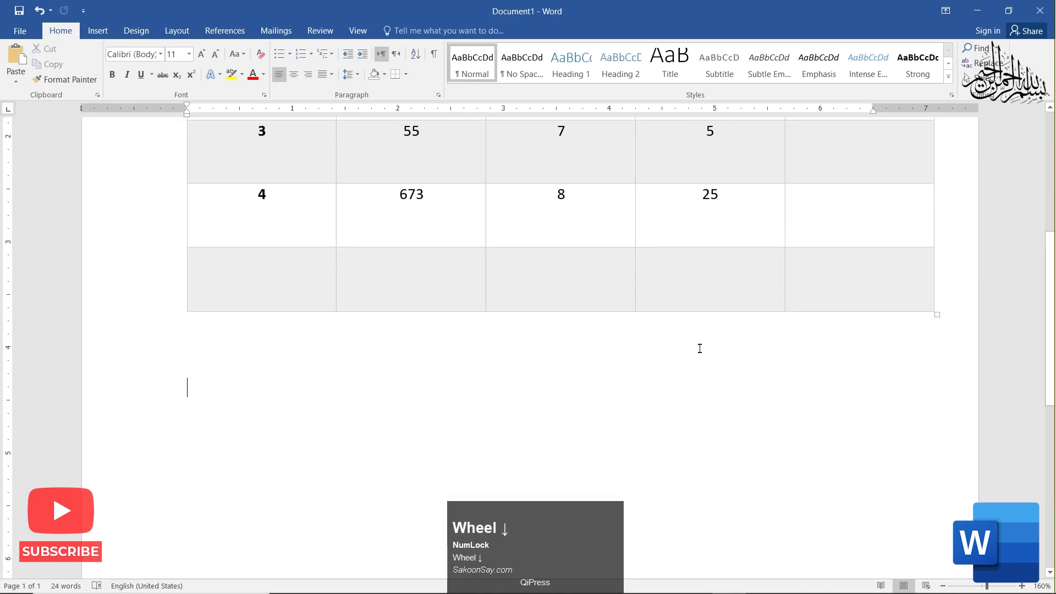
- Insert an empty field containing an equals sign in the Given Value cell of row 4
click(818, 216)
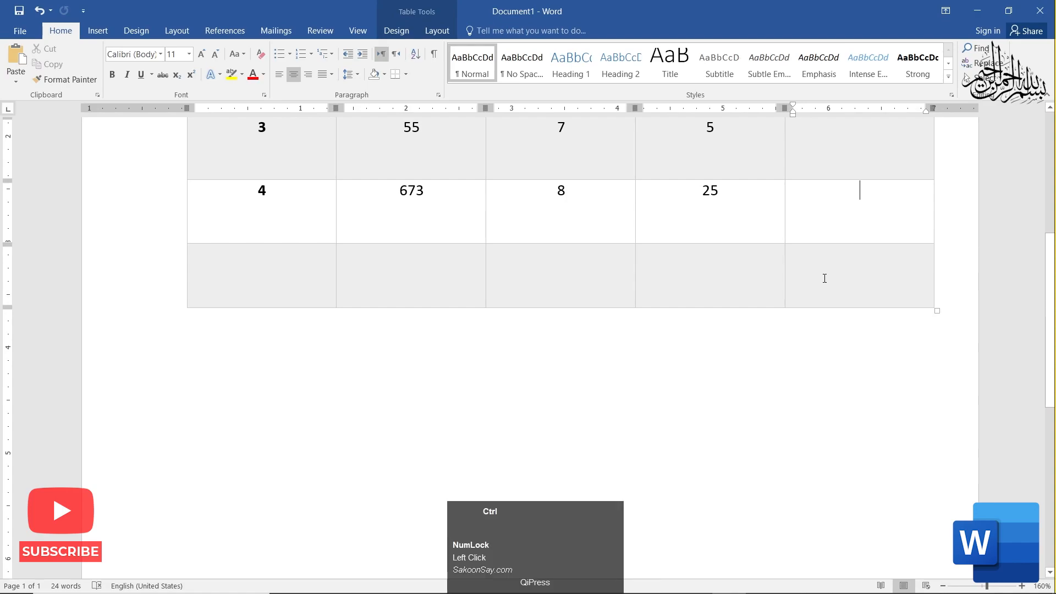
key(ctrl+F10)
click(566, 112)
key(ctrl+F9)
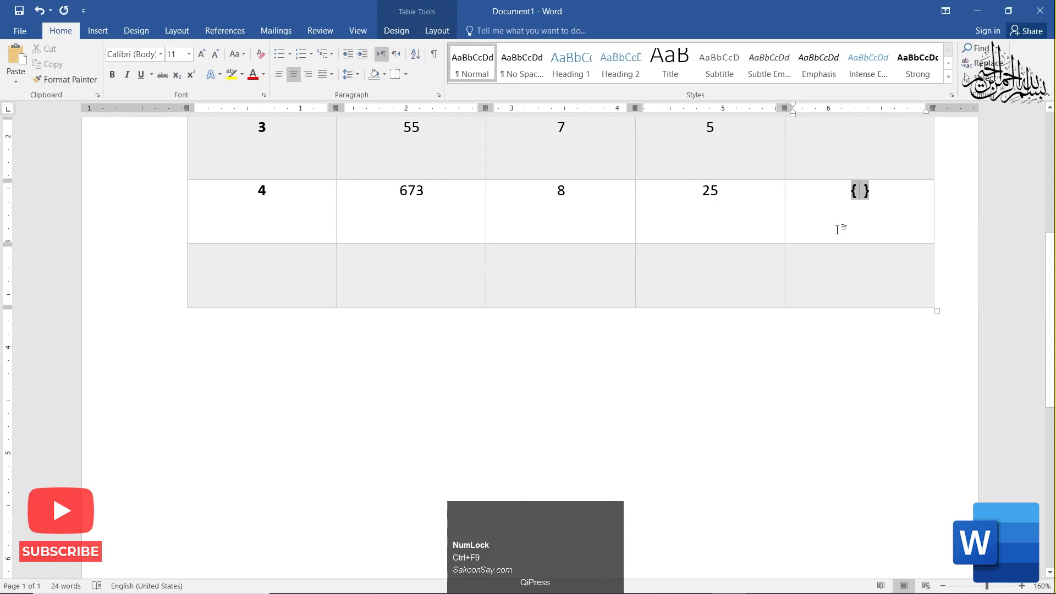
text(= )
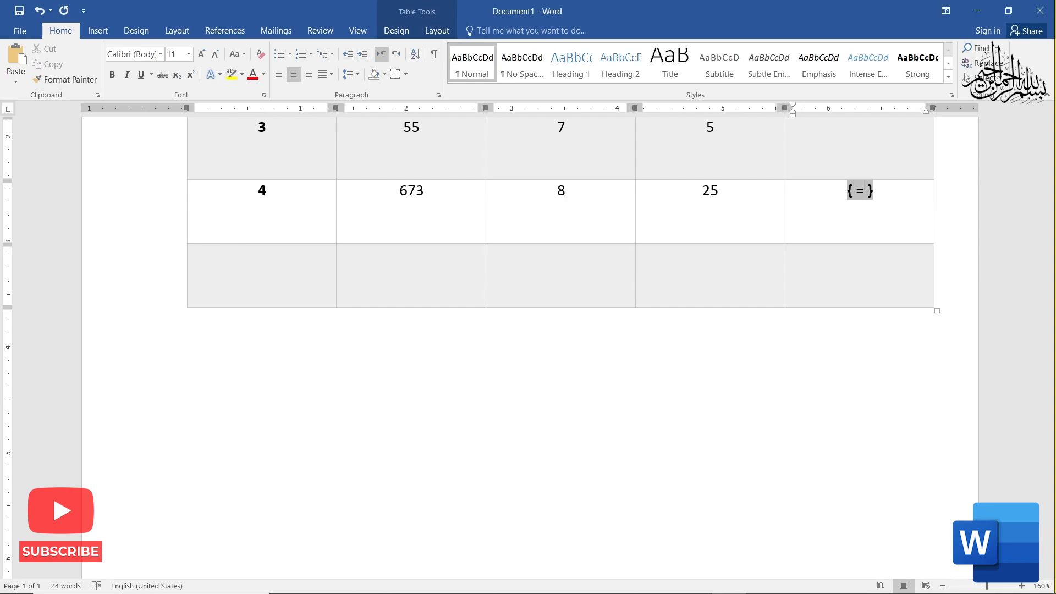
text(average)
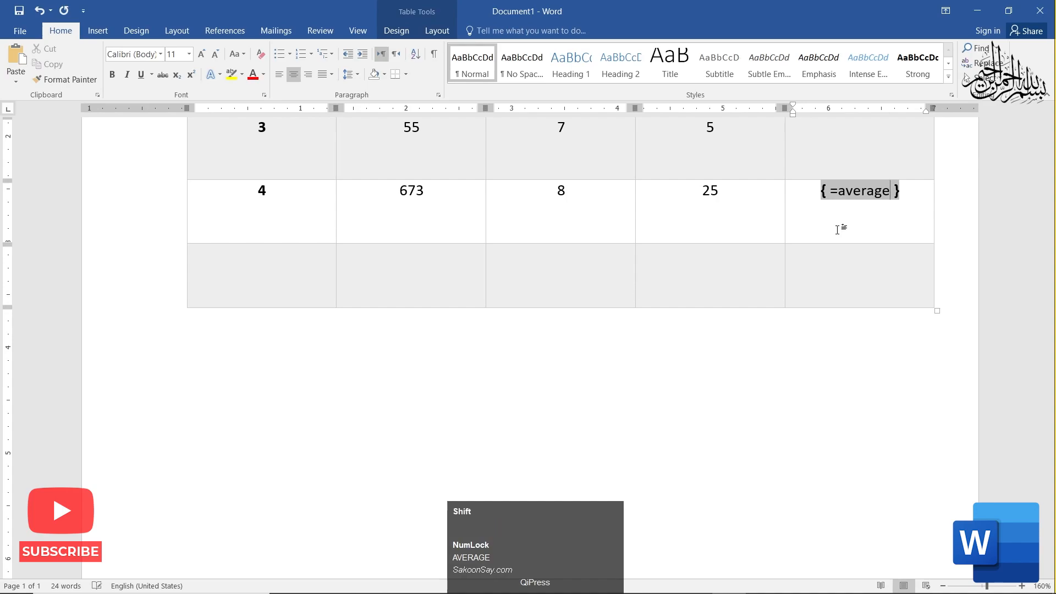
key(BackSpace)
key(BackSpace)
key(BackSpace)
key(BackSpace)
key(BackSpace)
key(BackSpace)
key(BackSpace)
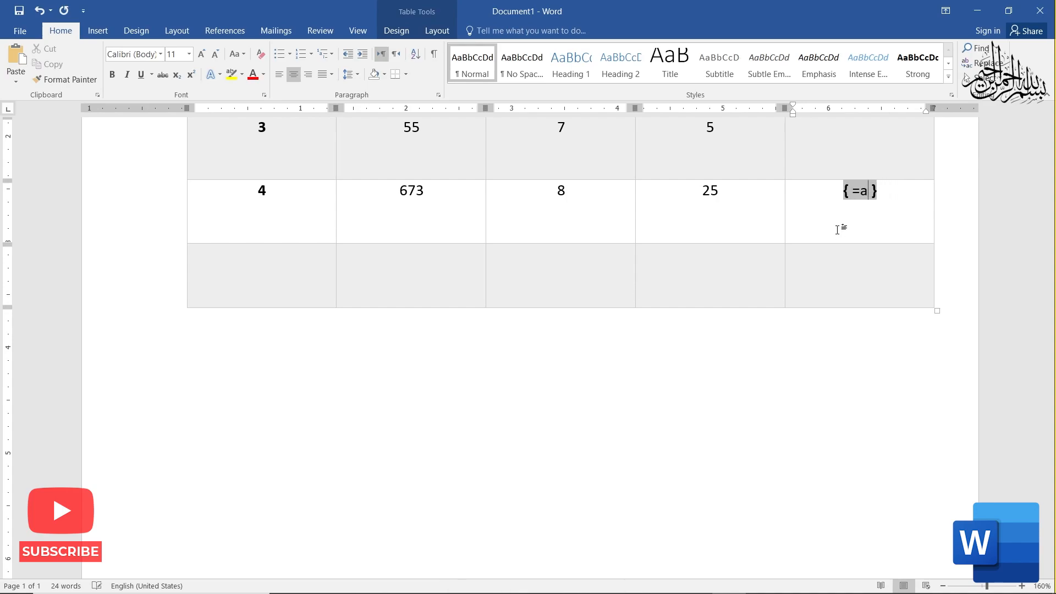
- Complete the field formula in row 4's Given Value cell as =Product(Left)
text(P)
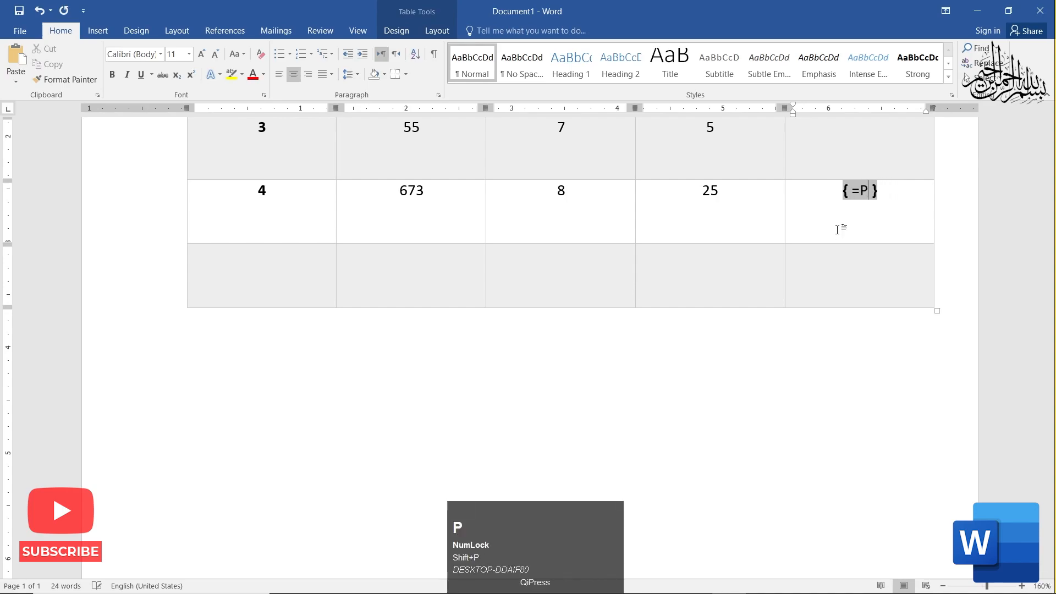
text(rod)
text(ucy)
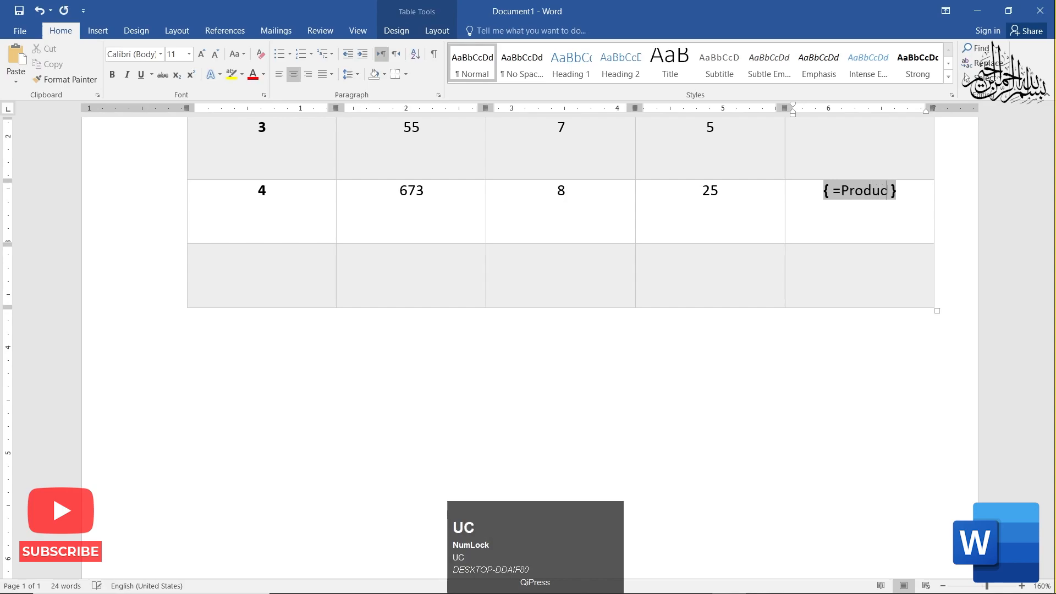
key(BackSpace)
text(t()
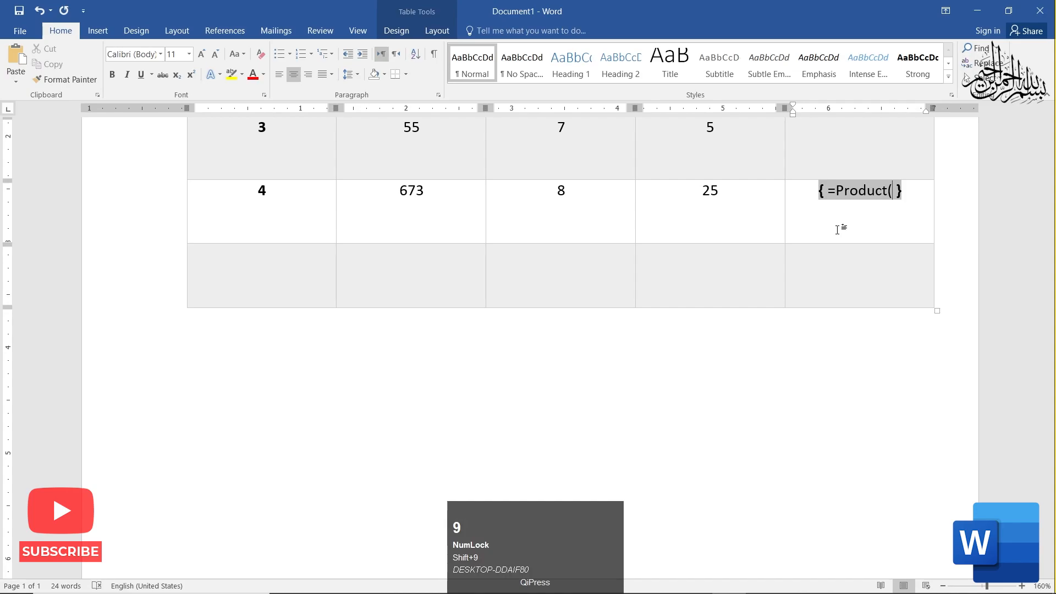
text(4)
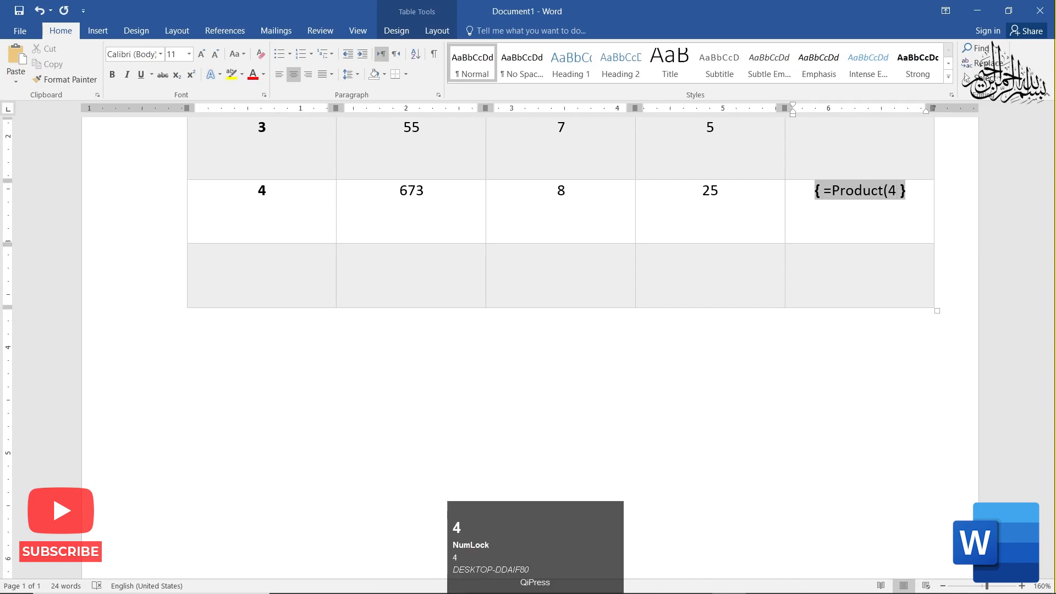
key(BackSpace)
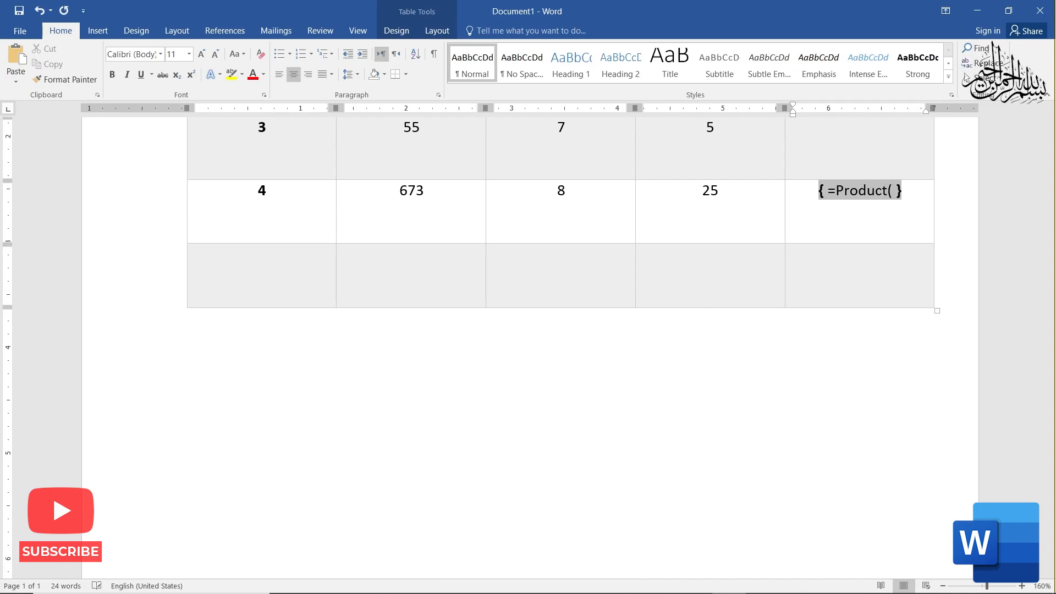
text(Left)
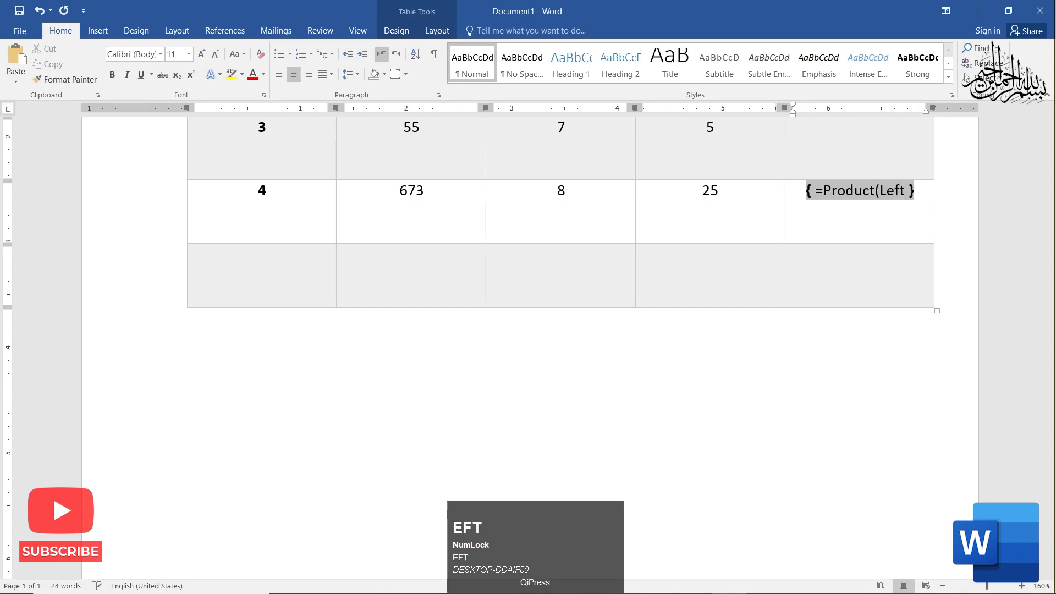
text())
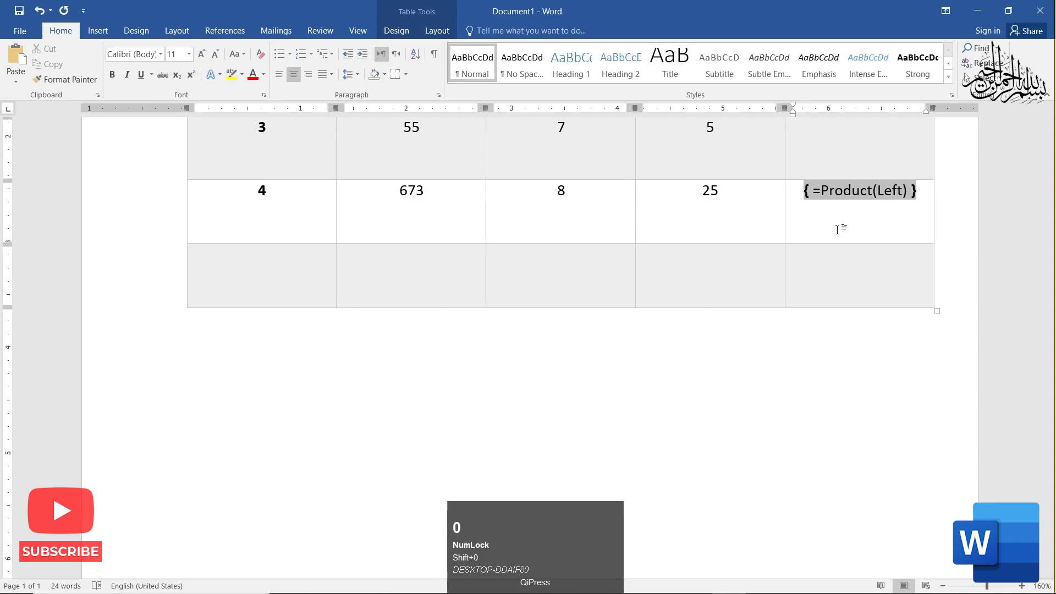
- Update the =Product(Left) field in row 4's Given Value cell to calculate its result
key(F9)
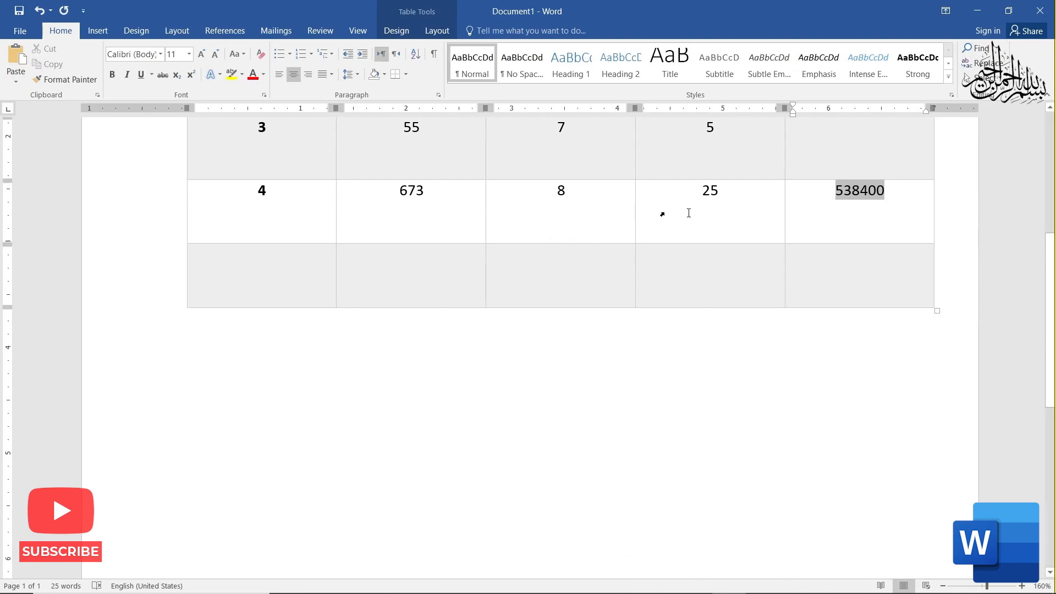
scroll(800, 217, up, 5)
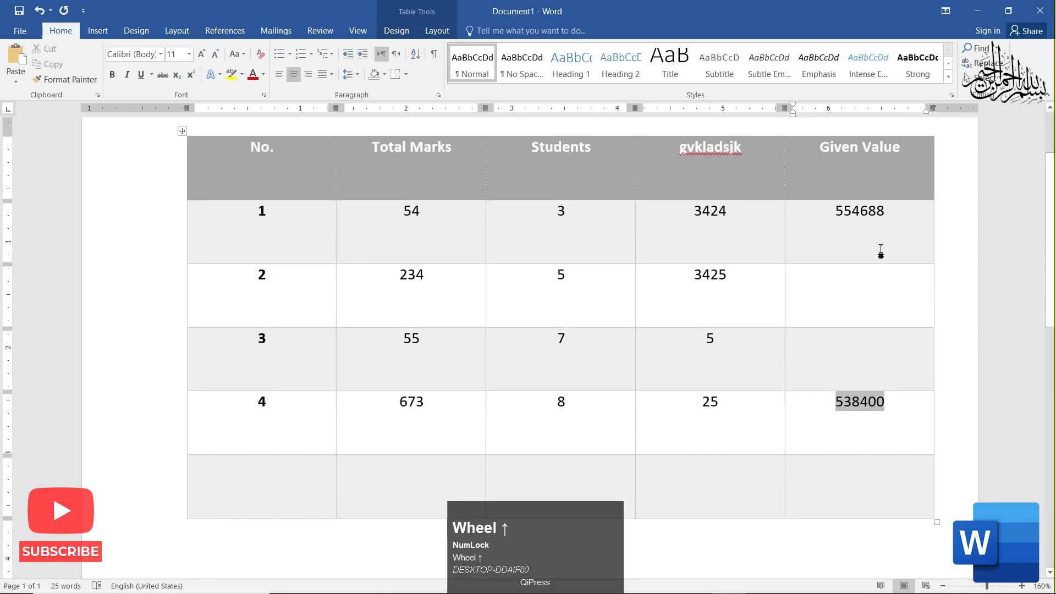
click(716, 472)
click(563, 486)
click(444, 472)
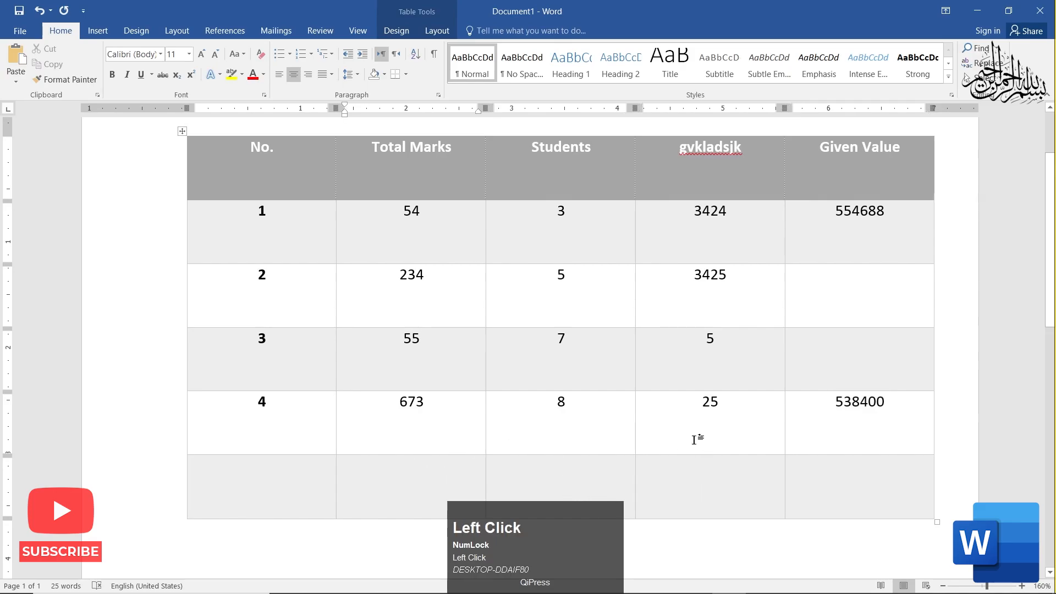
scroll(896, 292, down, 3)
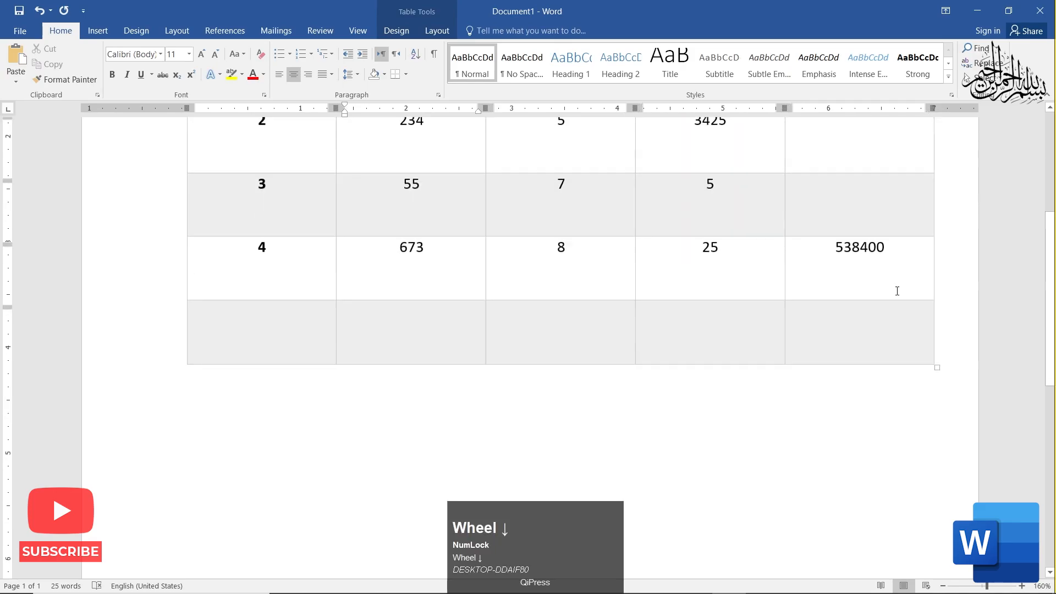
drag(828, 227, 815, 230)
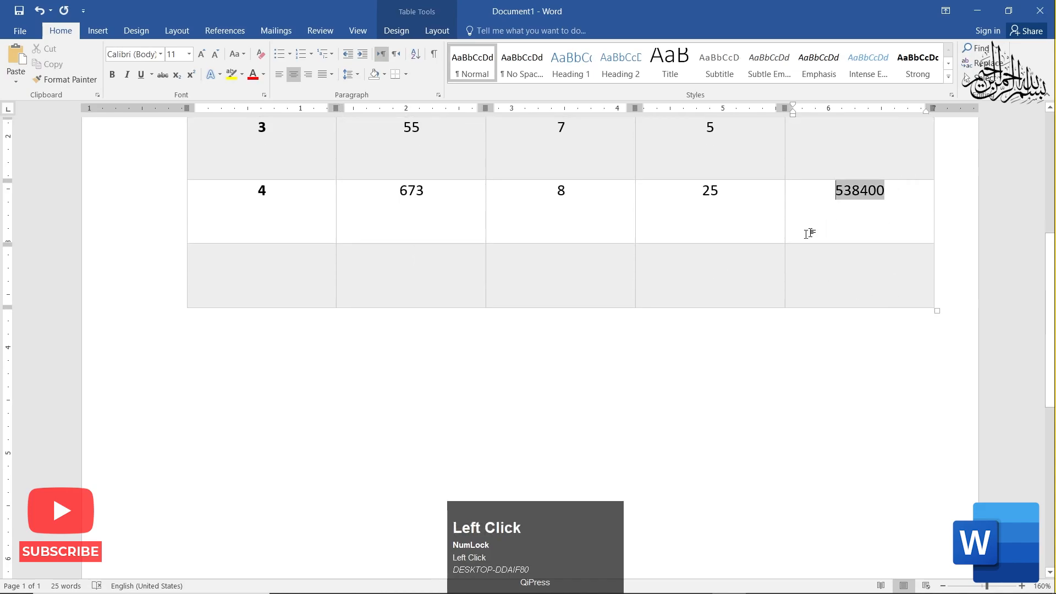
- Open the table formula settings for the empty bottom cell of the fourth column, below the 25
click(663, 275)
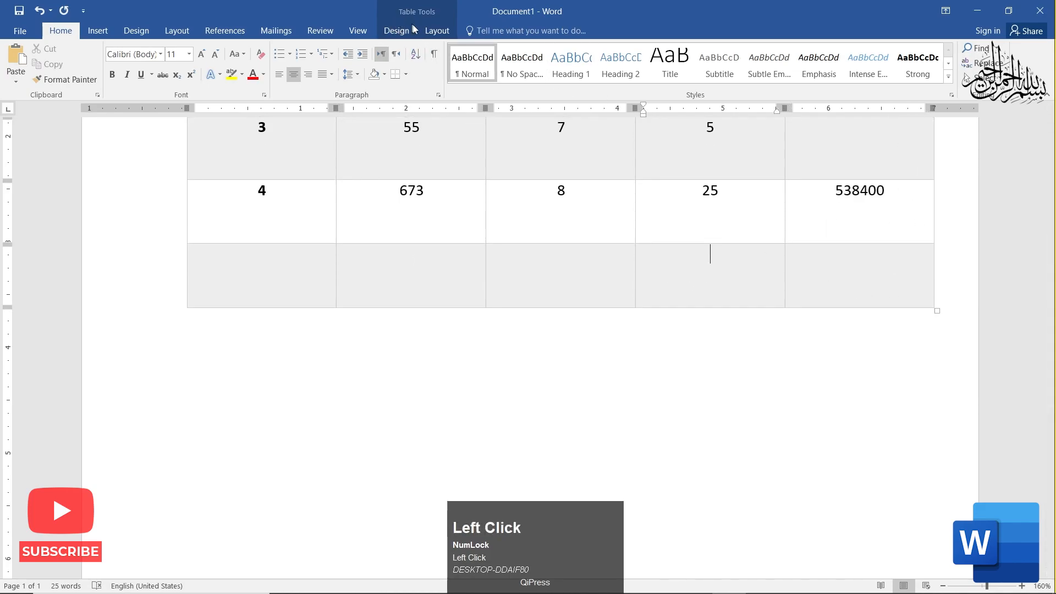
click(446, 32)
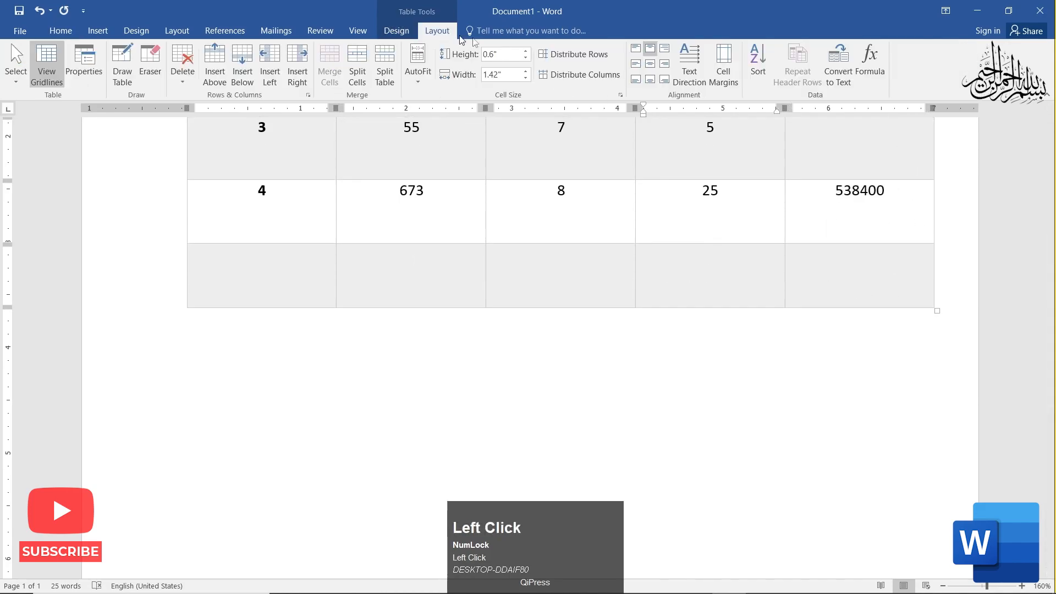
click(873, 69)
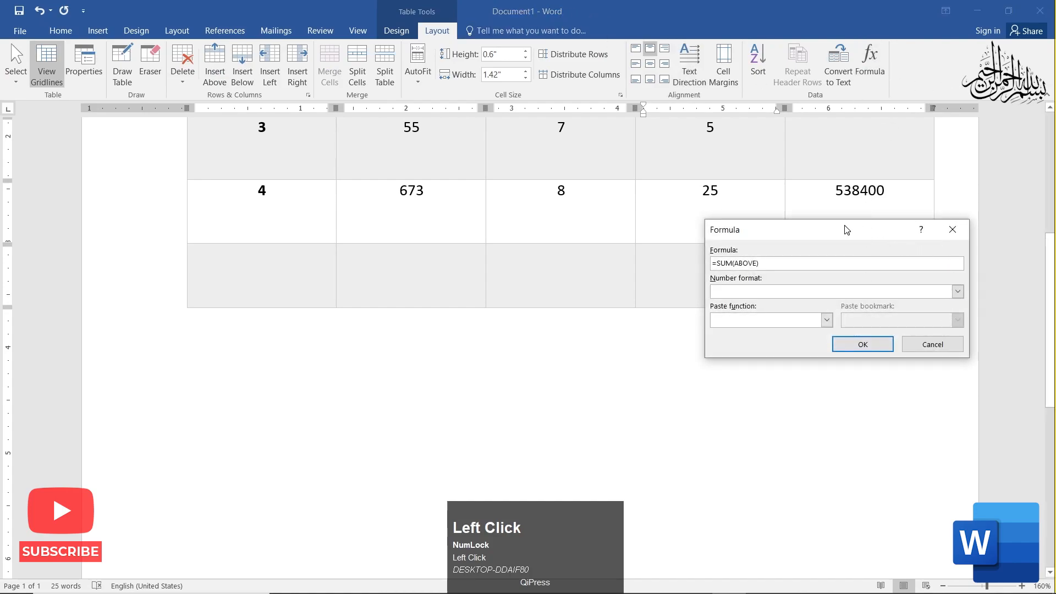
drag(847, 229, 826, 208)
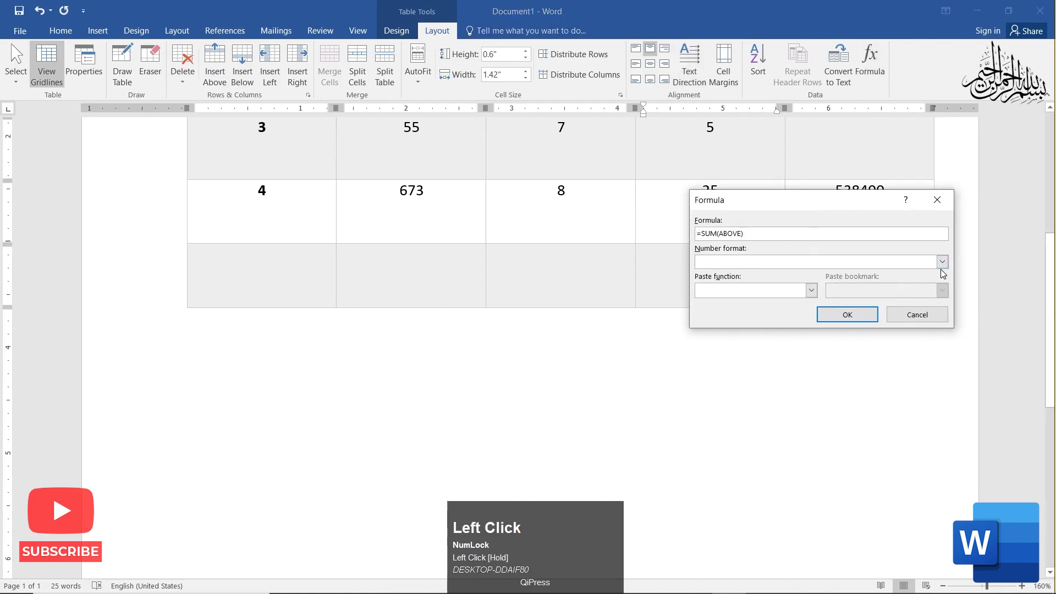
- Examine the functions available for pasting into a table formula, from ABS through TRUE
click(810, 292)
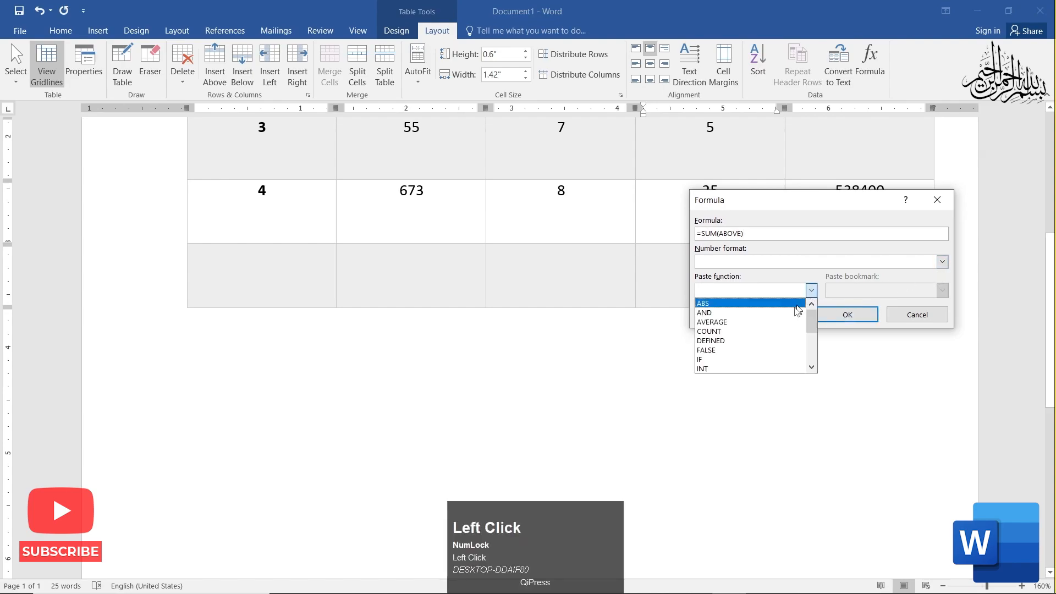
scroll(762, 345, down, 1)
scroll(759, 352, down, 2)
scroll(757, 361, down, 3)
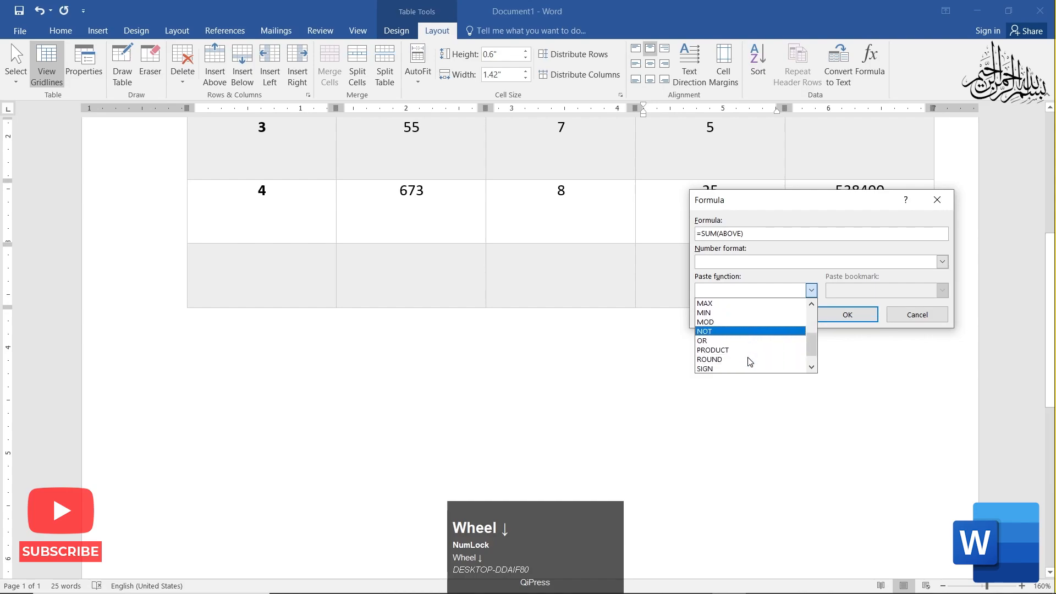
scroll(754, 359, down, 2)
scroll(713, 363, down, 1)
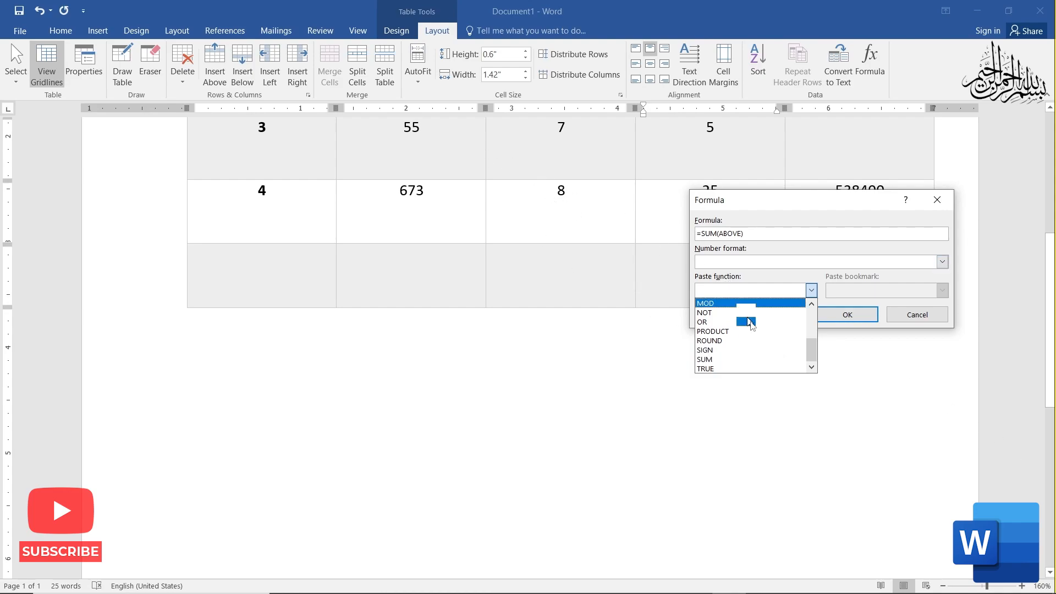
scroll(761, 338, up, 2)
scroll(760, 342, down, 2)
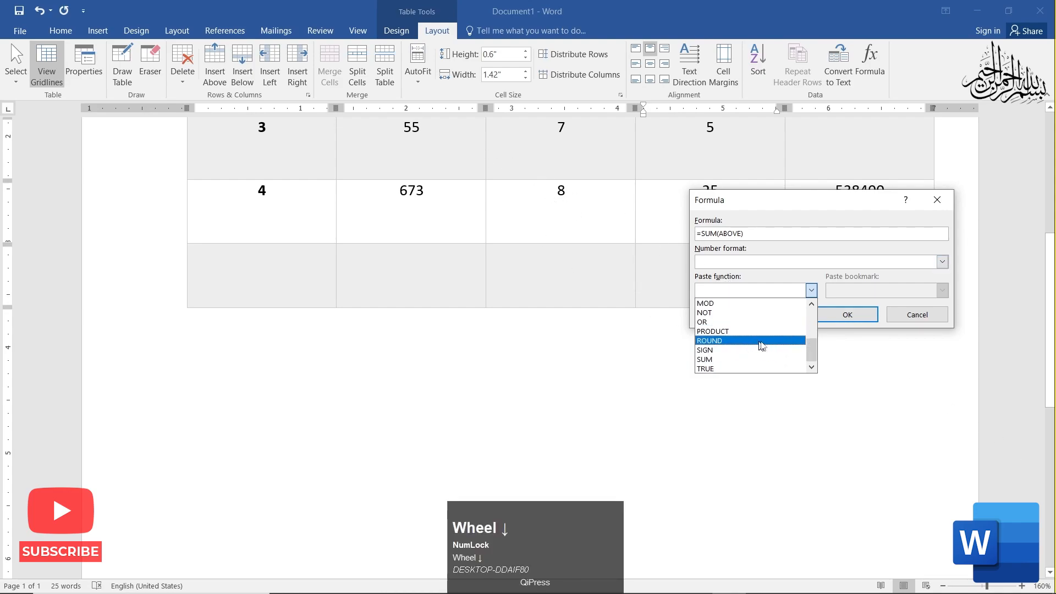
scroll(721, 323, up, 3)
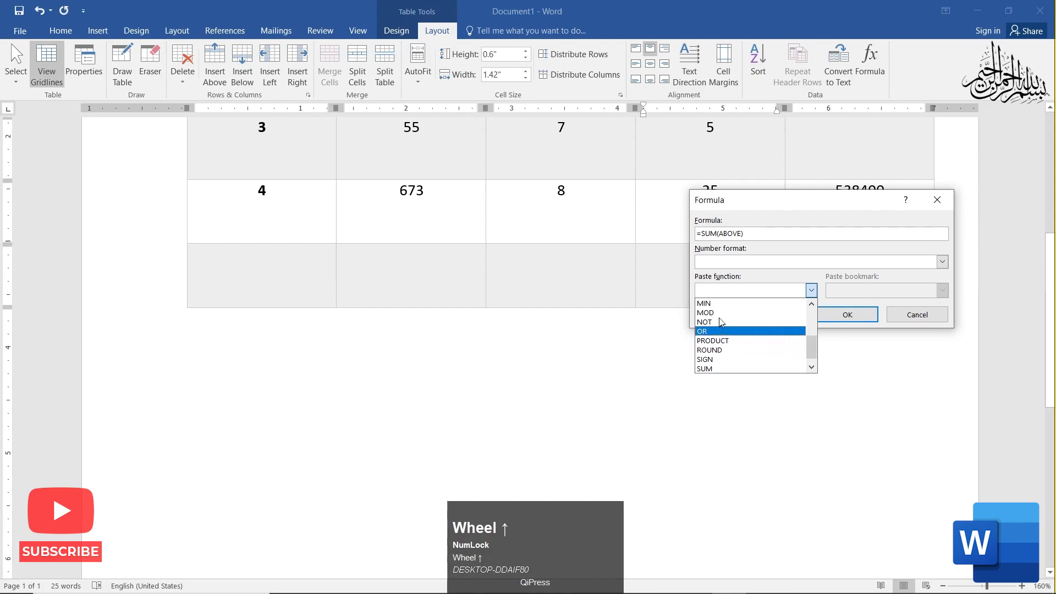
click(913, 278)
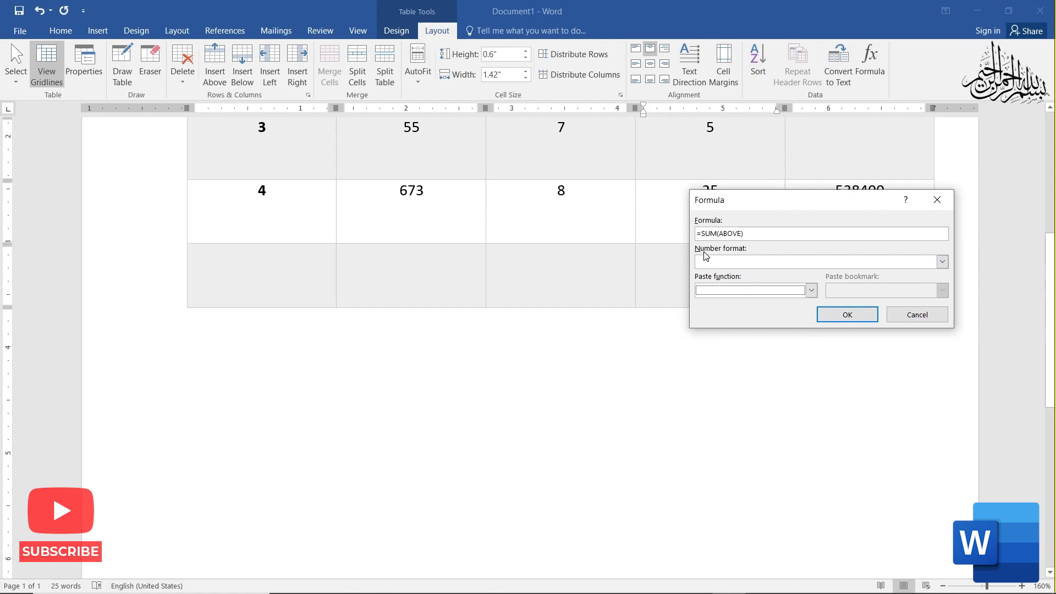
- Apply the 0% number format to =SUM(ABOVE) and insert the formula in the fourth column's bottom cell
click(943, 264)
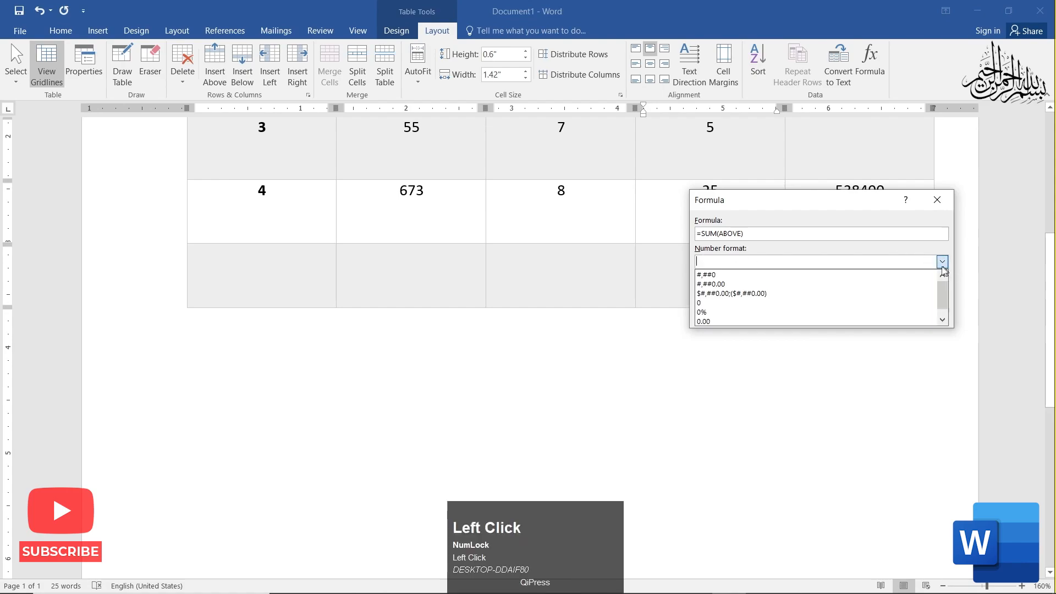
scroll(718, 304, down, 1)
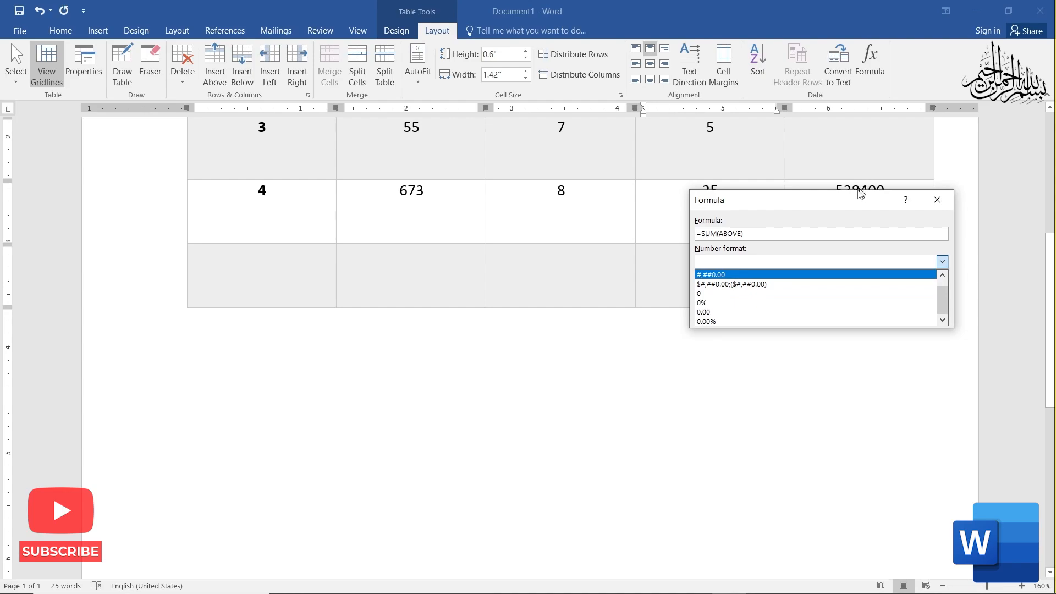
click(723, 303)
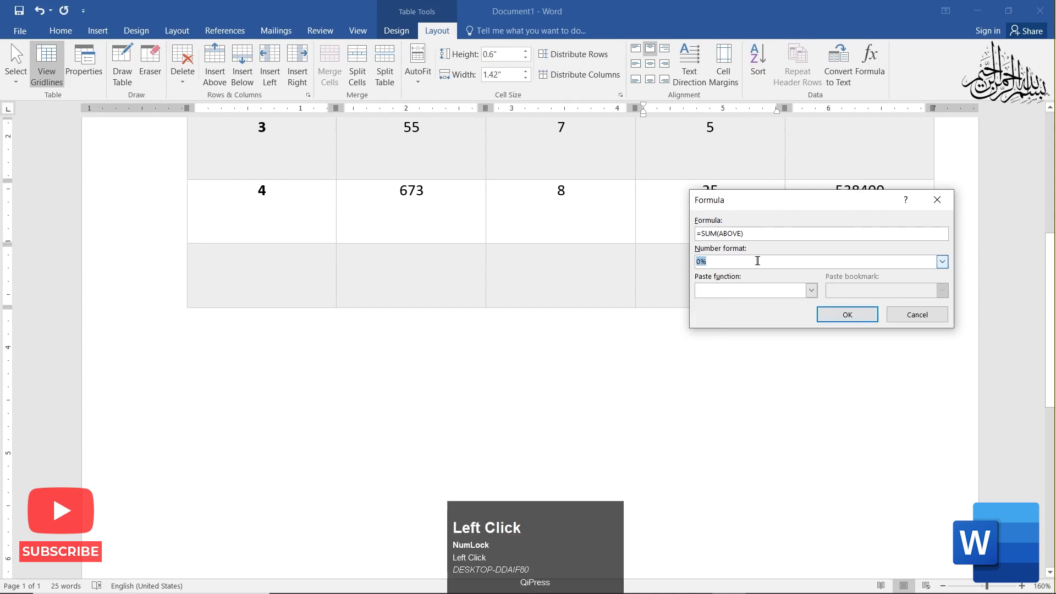
click(847, 314)
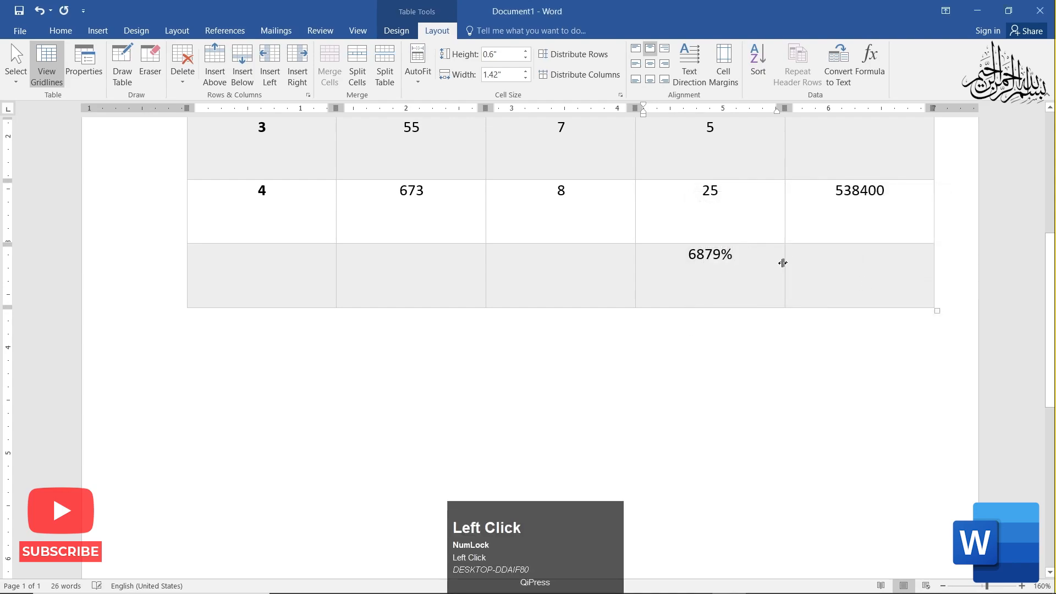
- Try entering .00 in row 4's cell containing 25, and undo both that entry and the percentage sum below it
drag(725, 254, 727, 261)
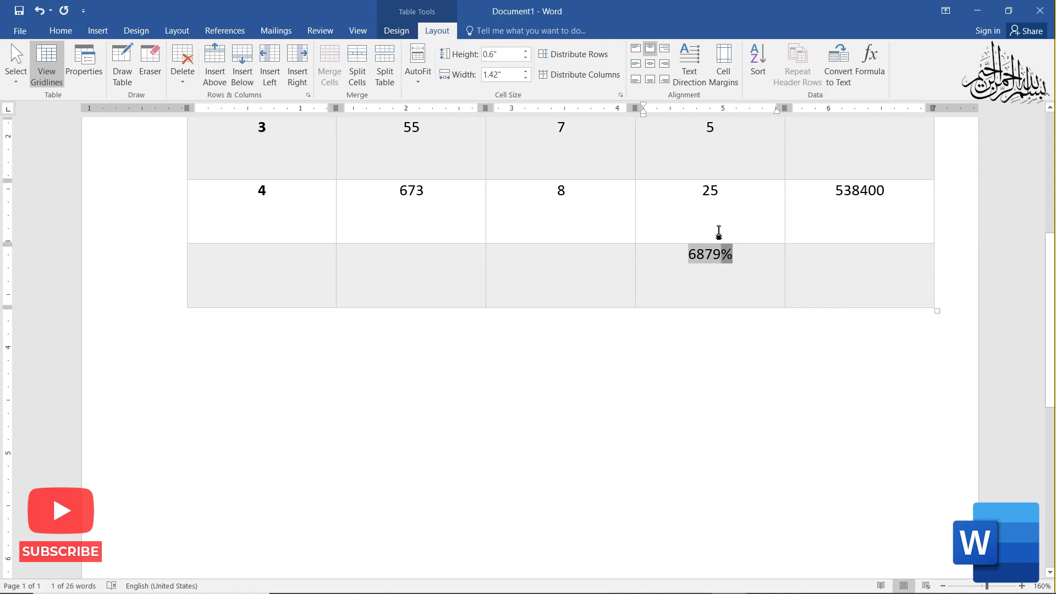
drag(702, 192, 723, 195)
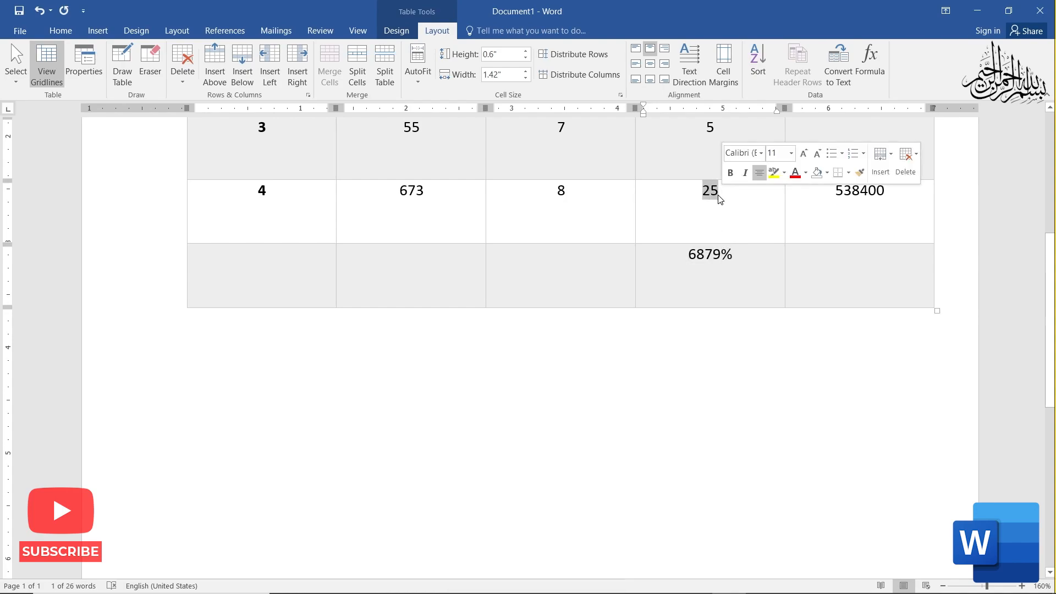
text(.00)
key(ctrl+z)
key(ctrl+z)
- Insert the formula =SUM(ABOVE) without a number format after the 25 in row 4's fourth column
click(720, 216)
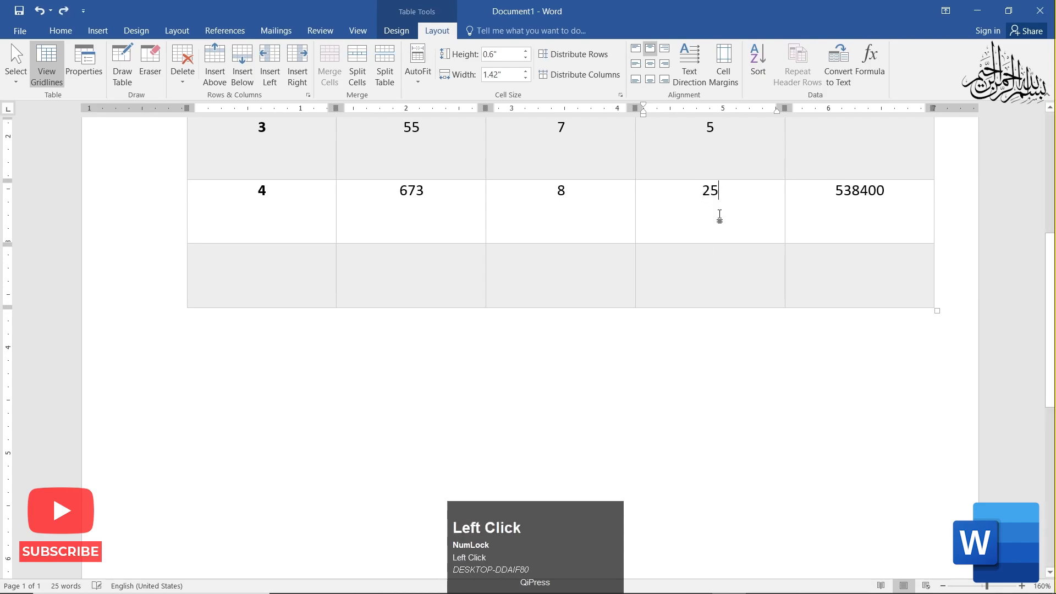
click(870, 63)
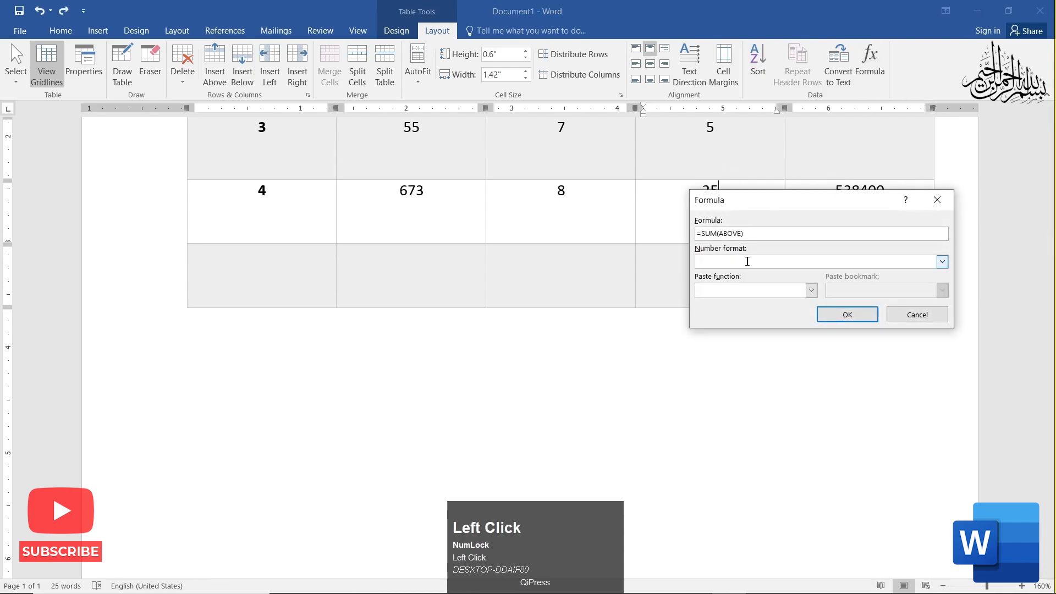
click(867, 317)
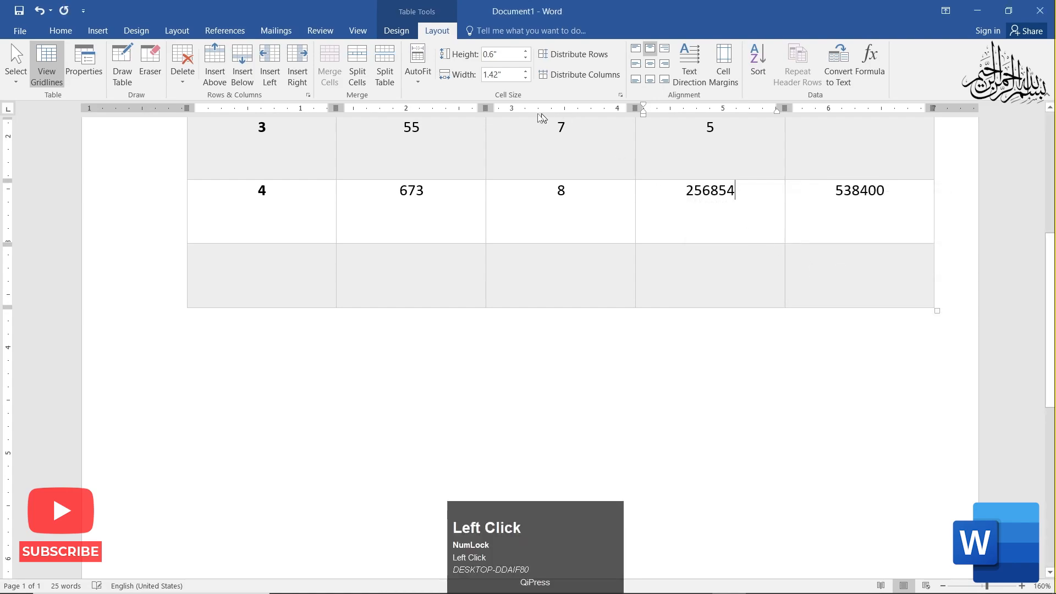